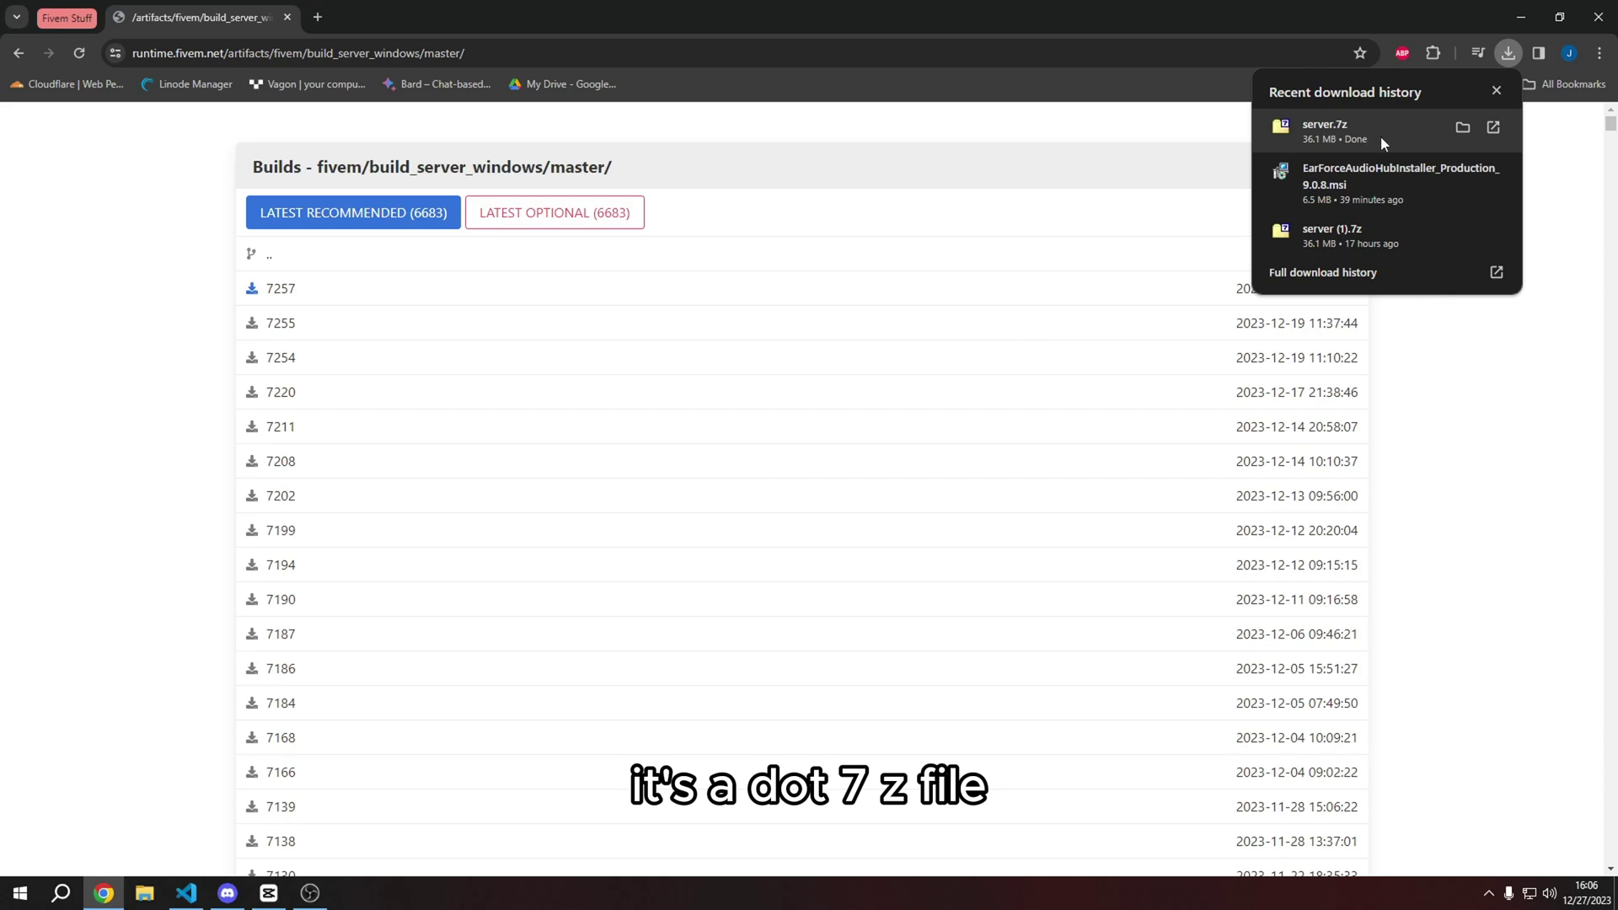
Search the web for 7zip in a new tab, and close that tab after viewing the results
left_click(324, 16)
type("7zip")
key("Return")
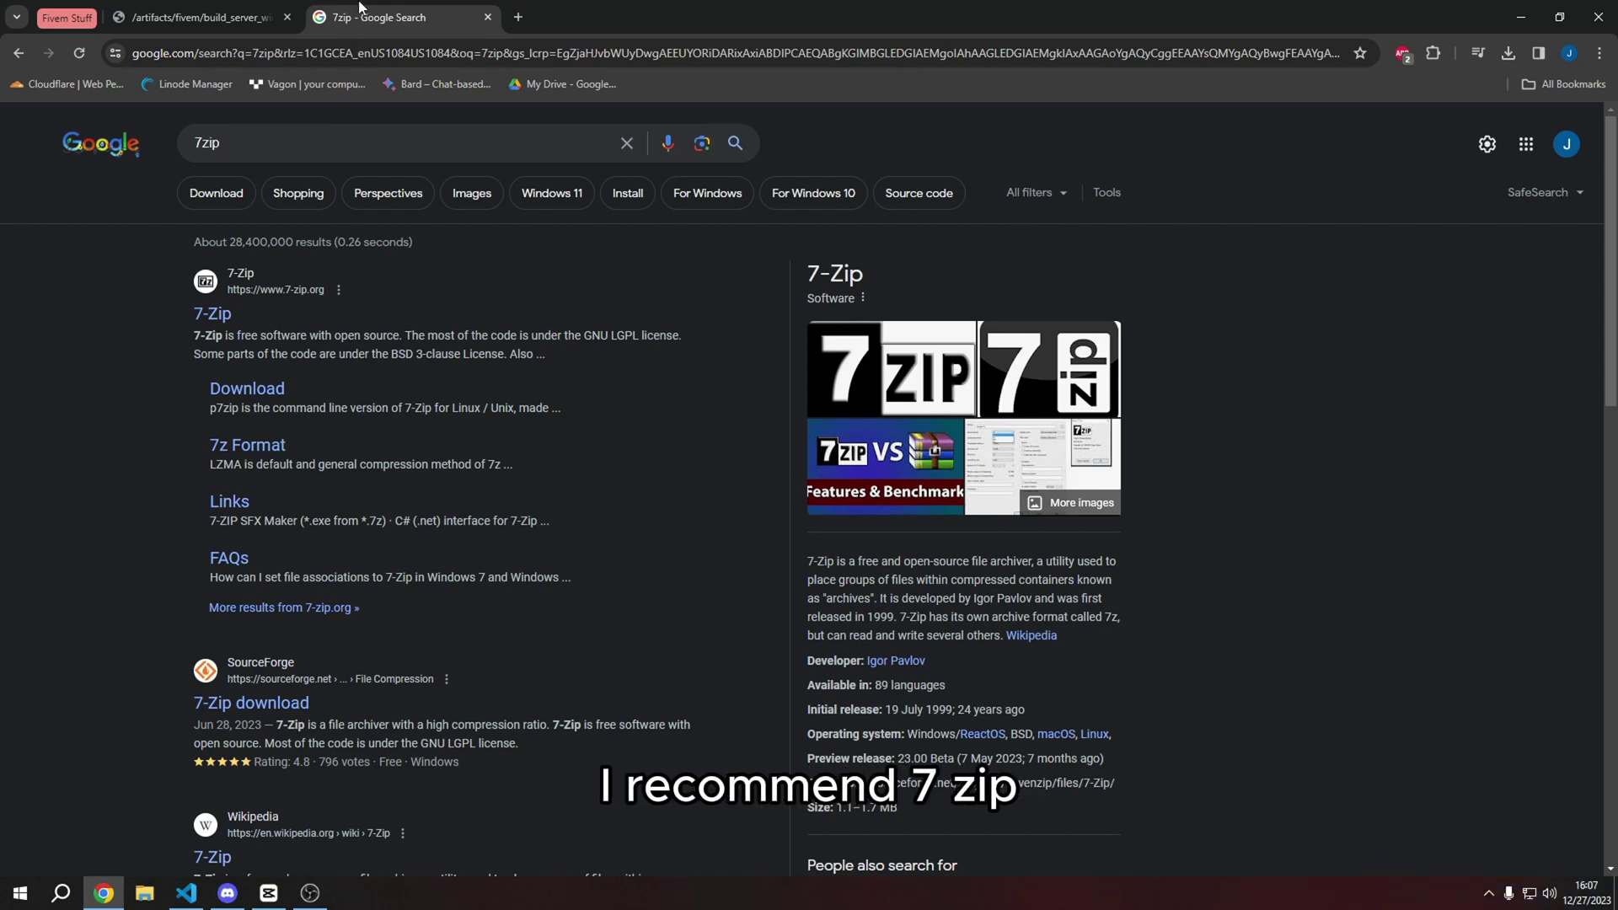
middle_click(359, 8)
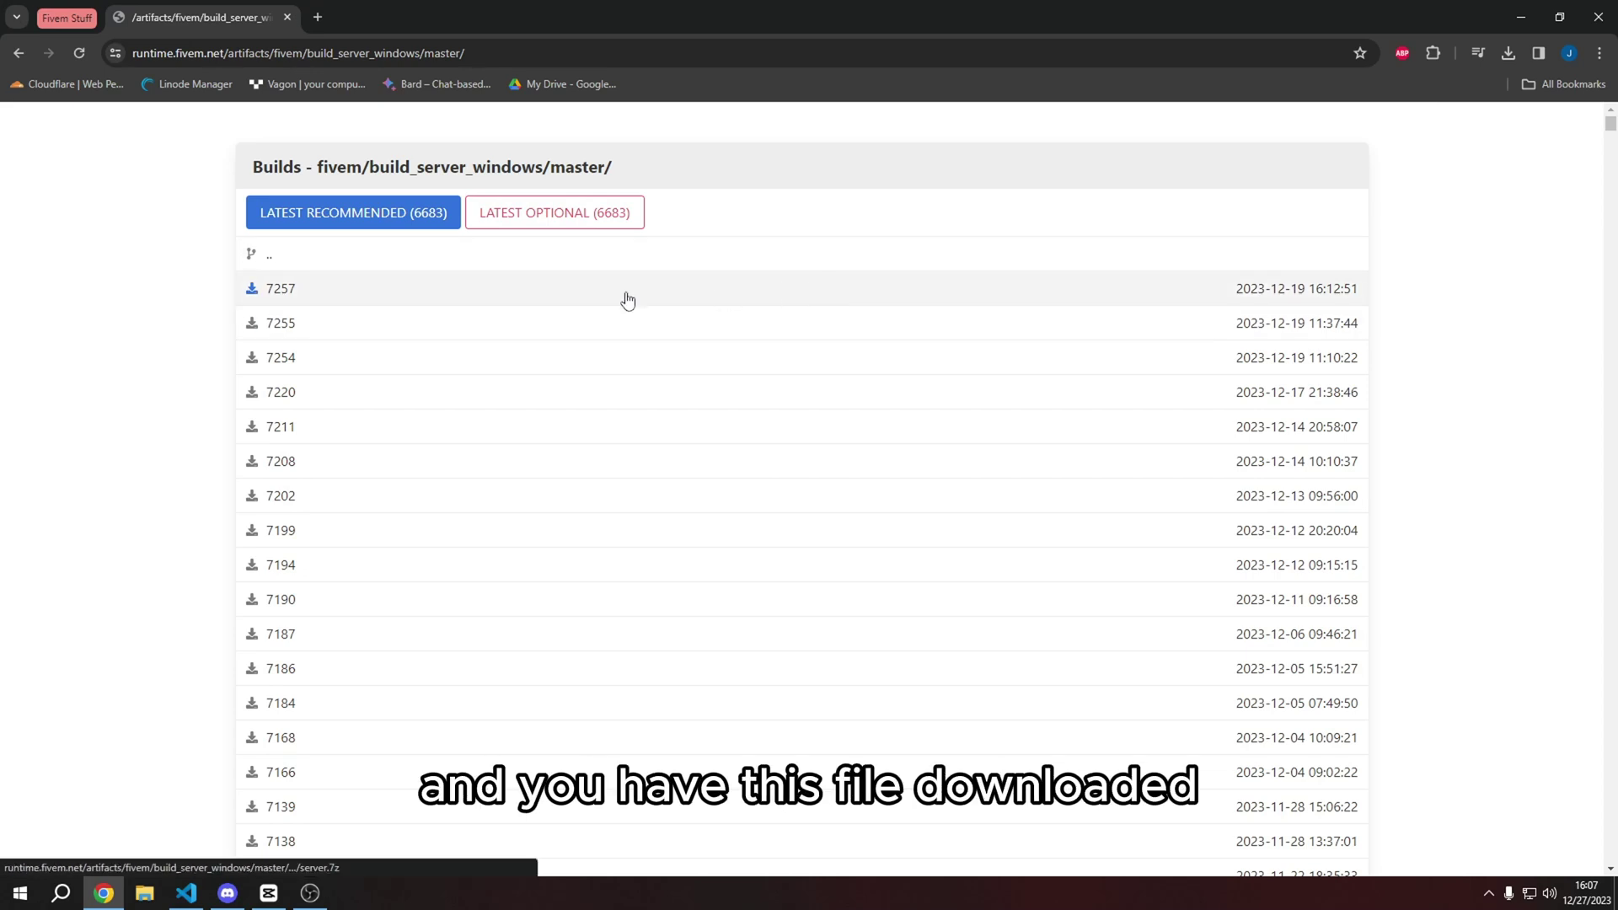
Open the downloaded server.7z archive from the recent downloads to check its contents, and return to the browser
left_click(1508, 56)
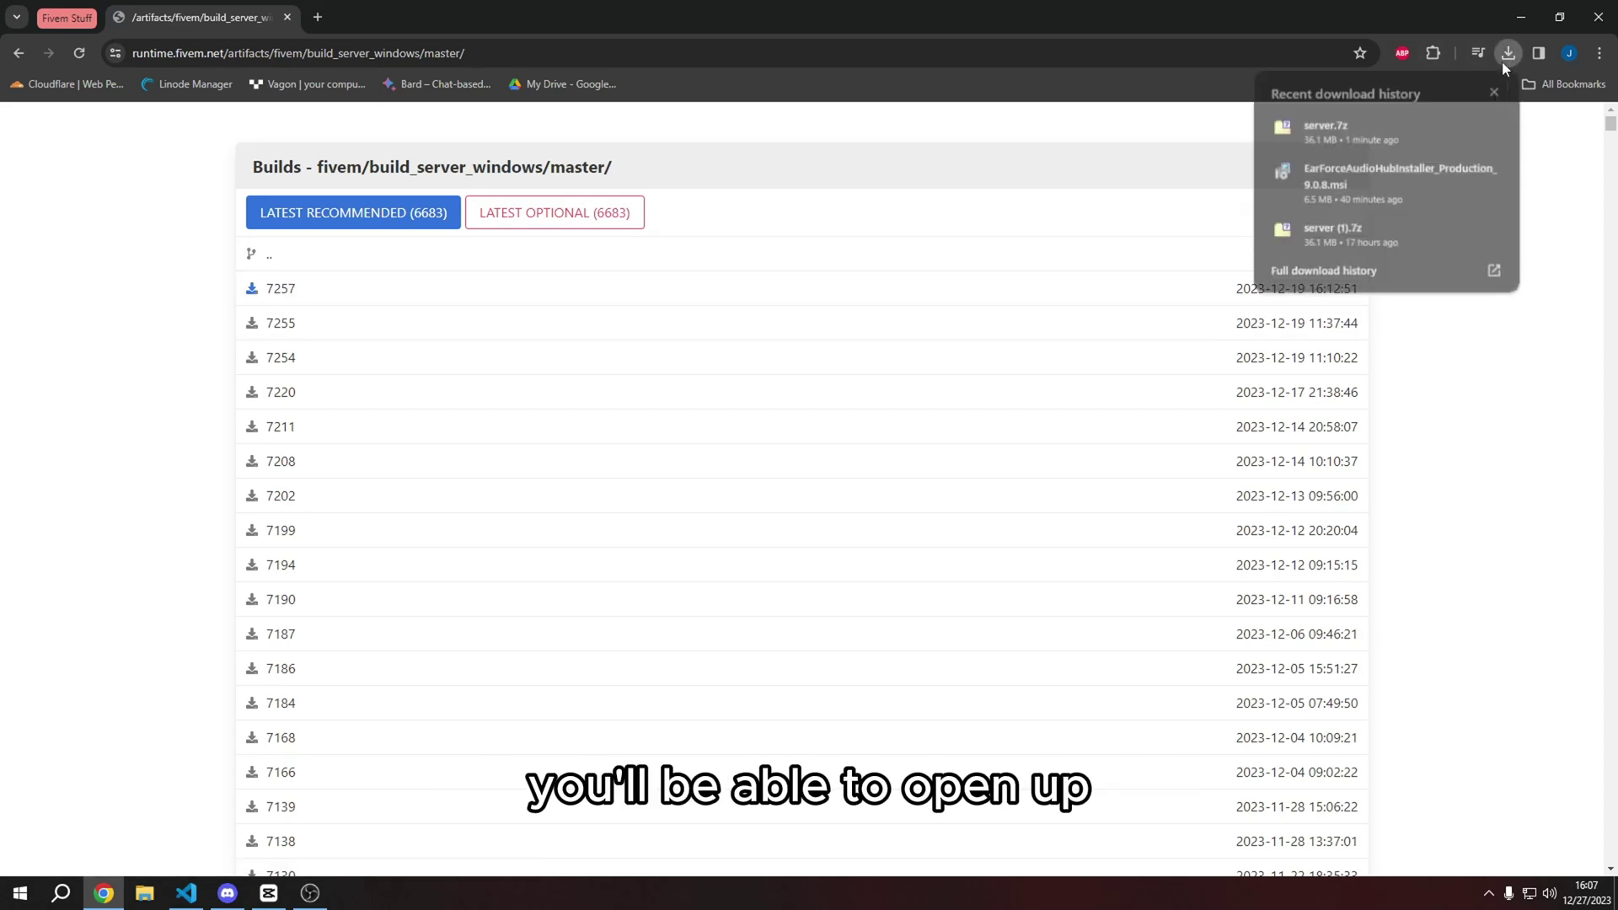
left_click(1293, 128)
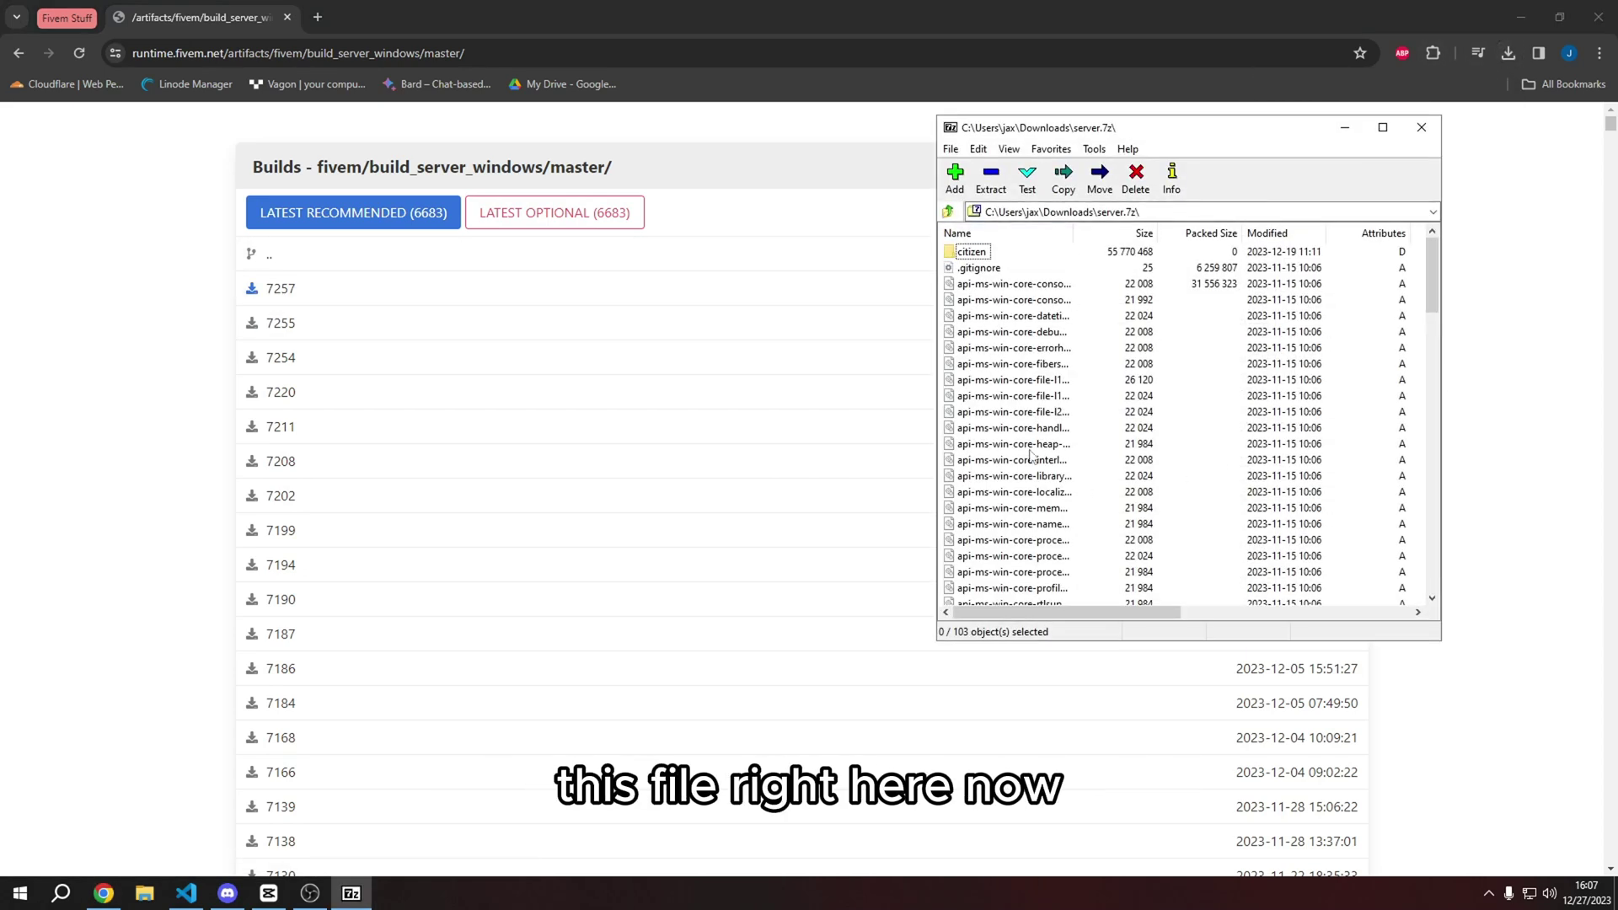
left_click(148, 318)
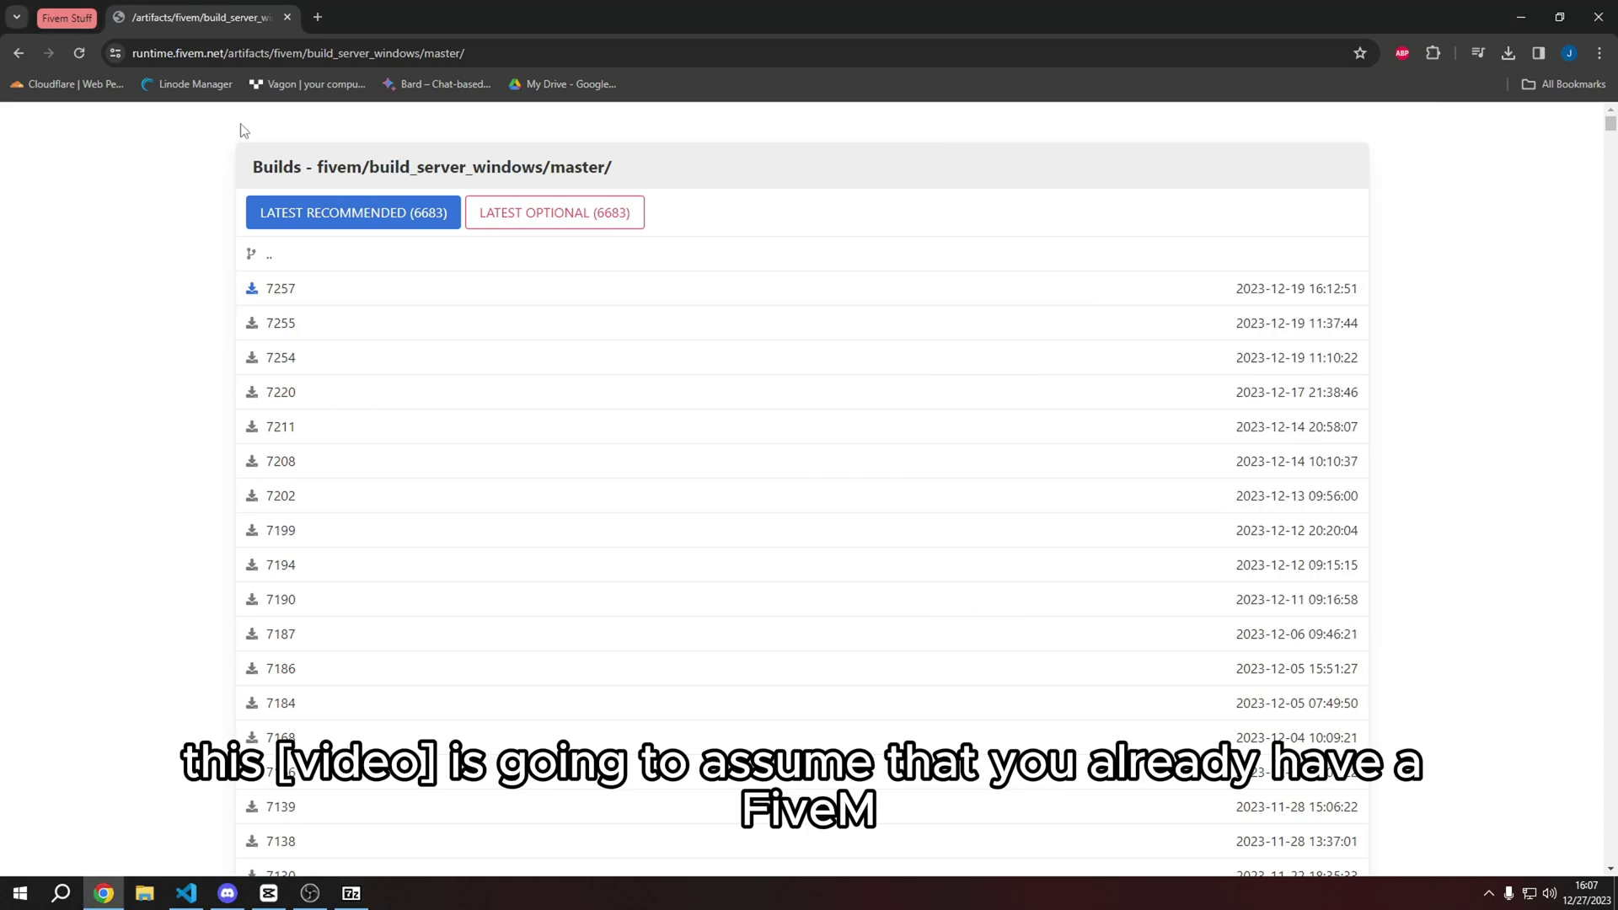
Open keymaster.fivem.net in a new tab and look over the account's active and trashed servers
left_click(317, 17)
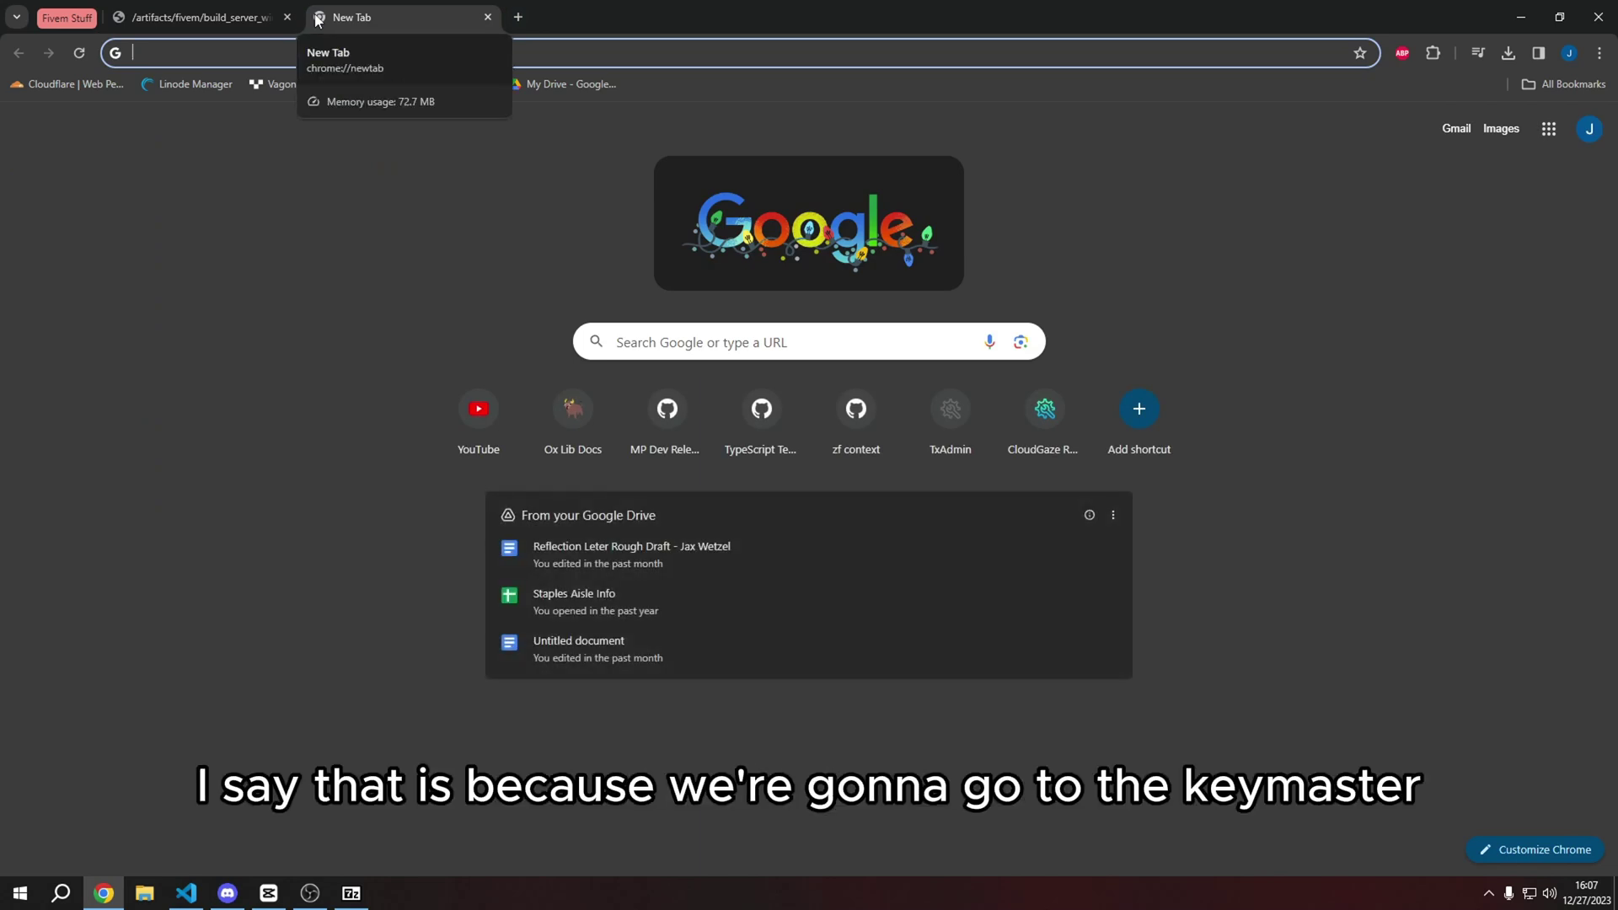
type("keymaster.fivem.net")
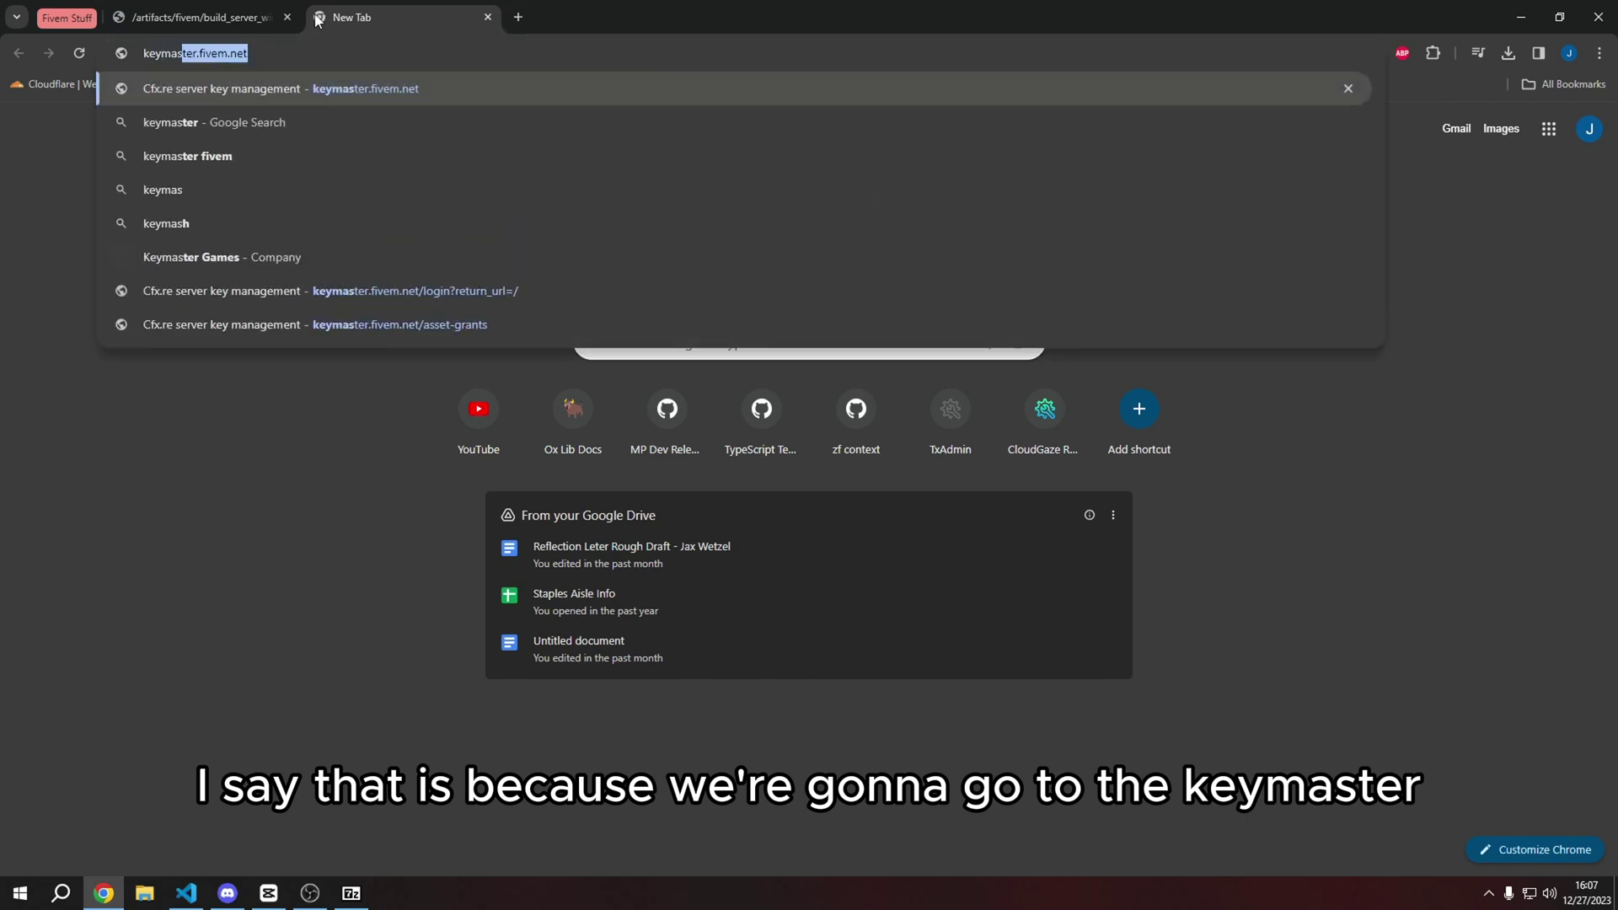
key("Return")
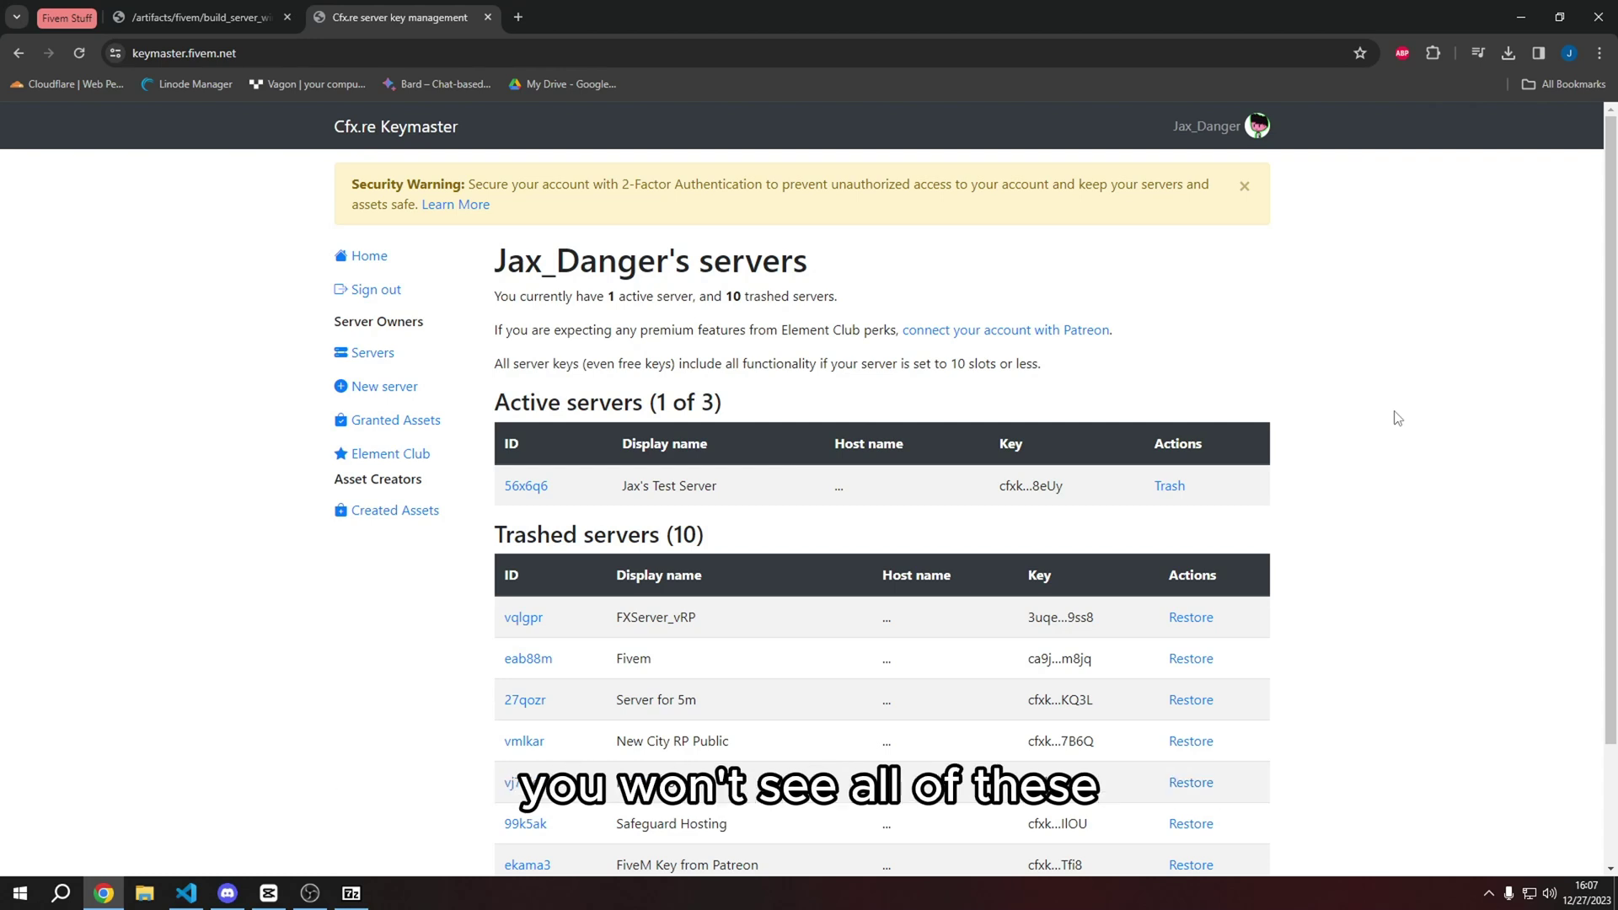
scroll(961, 280, "down", 2)
scroll(684, 596, "up", 2)
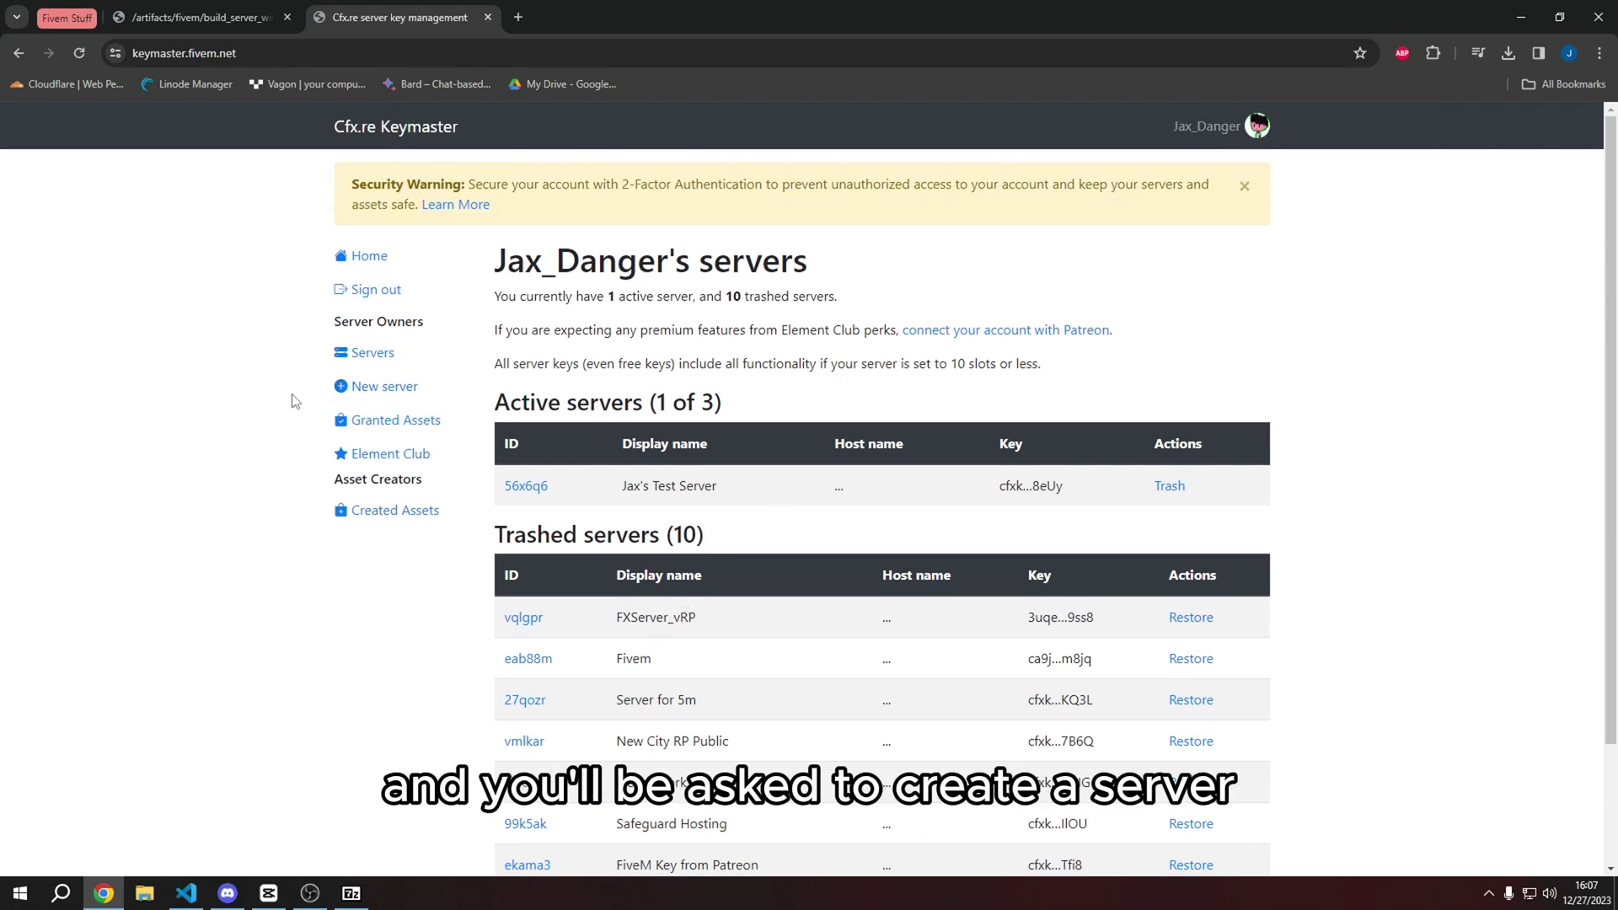
Look at the display name field in the new server form, and return to the servers list to check the active server's name
left_click(384, 396)
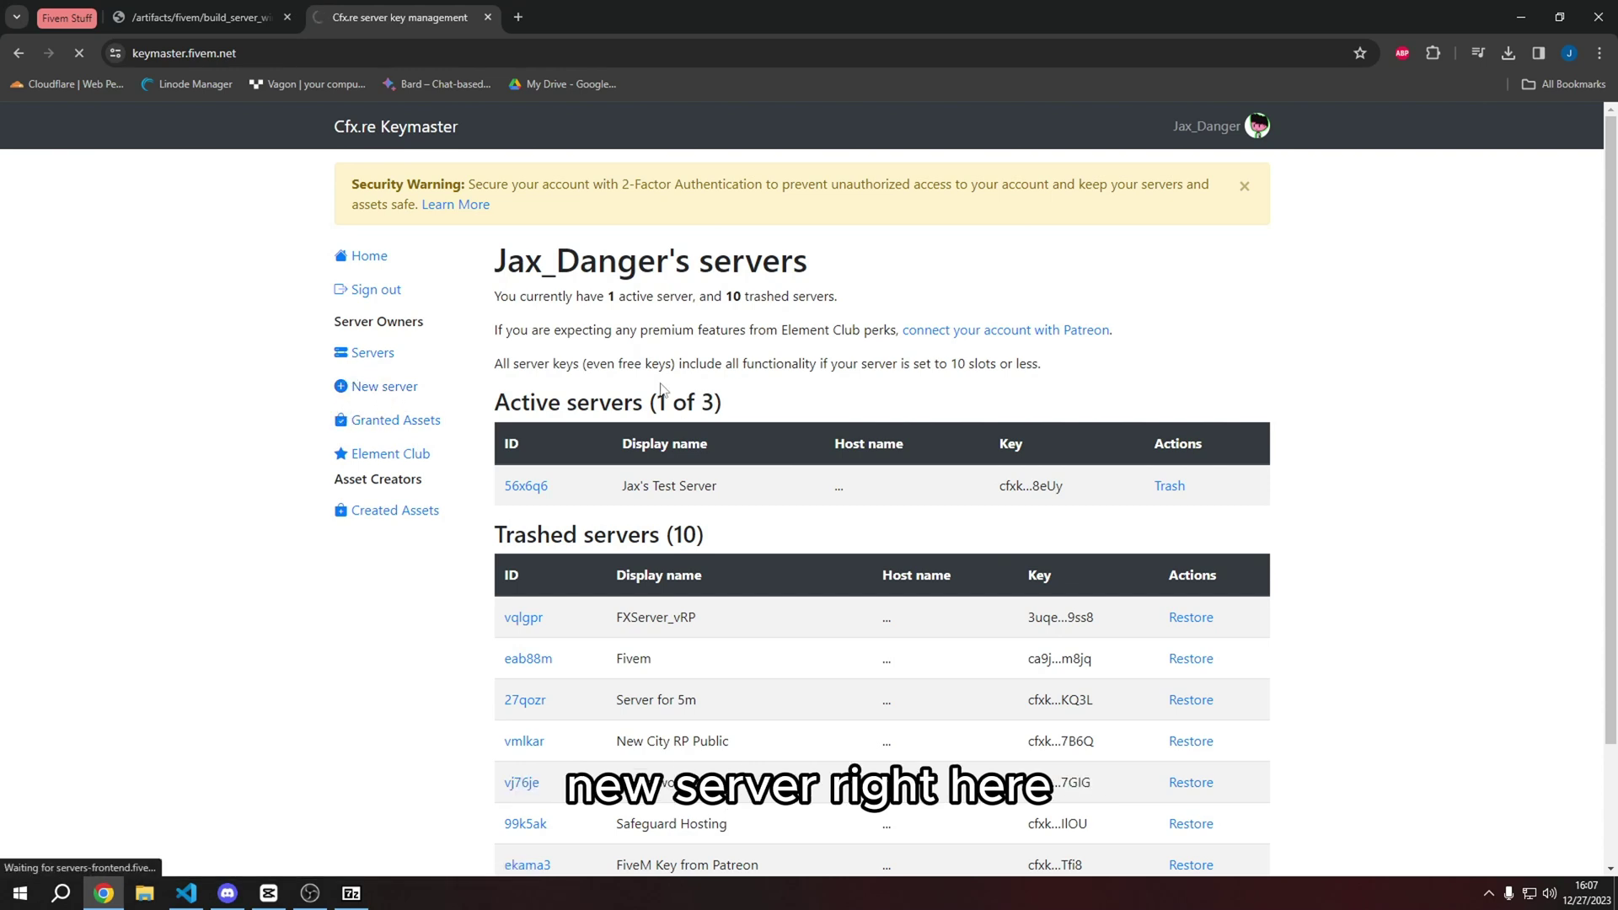
left_click(616, 330)
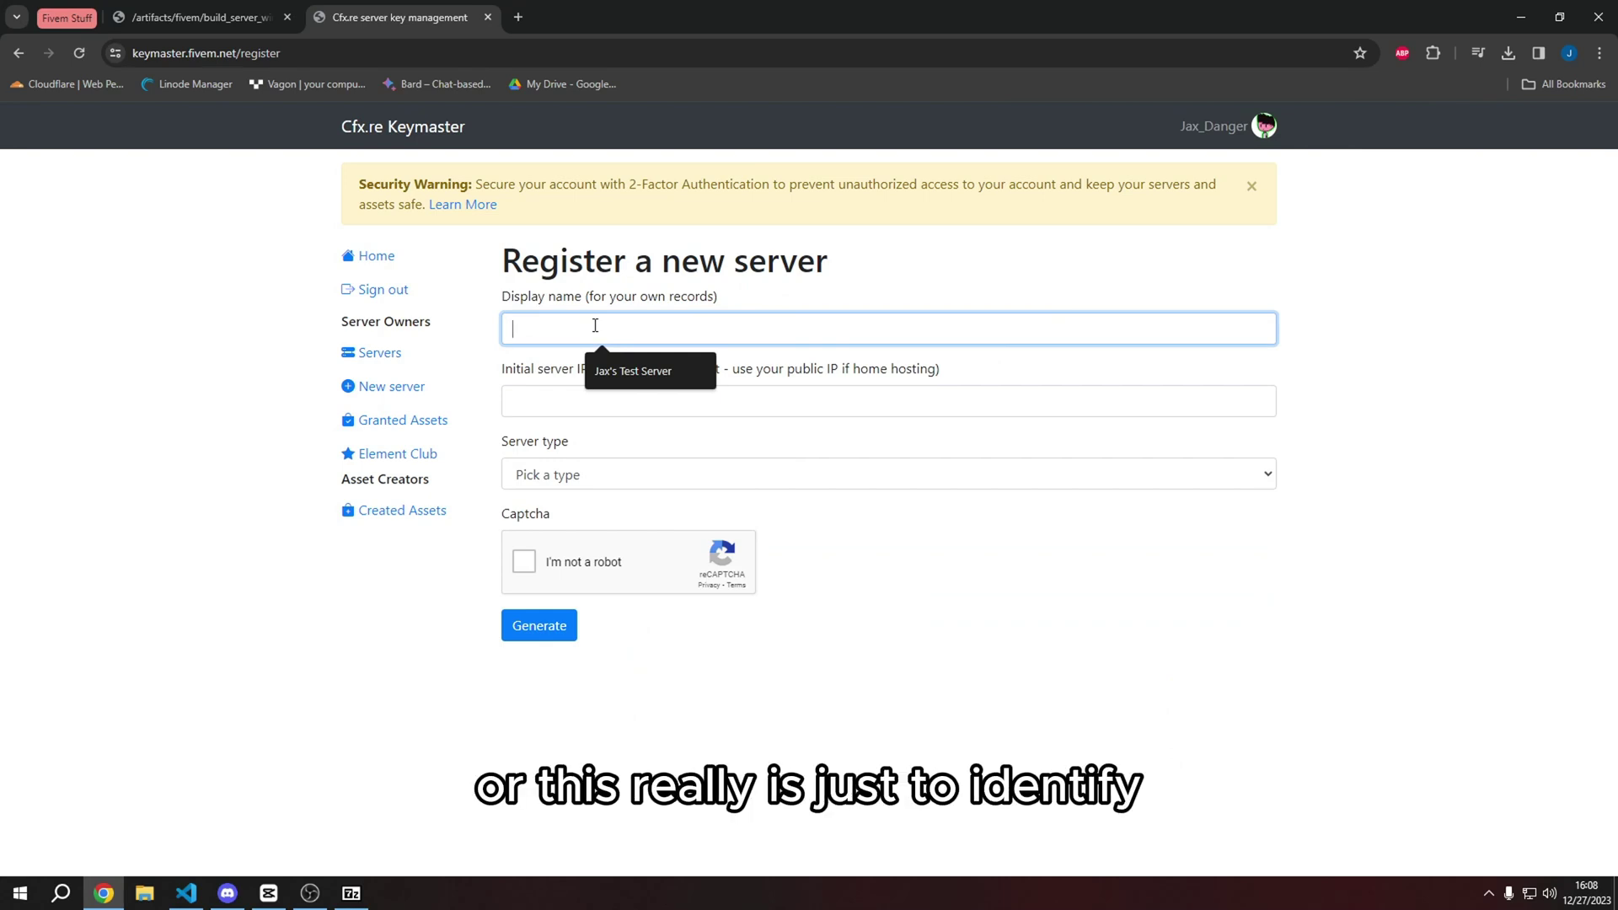
left_click(379, 354)
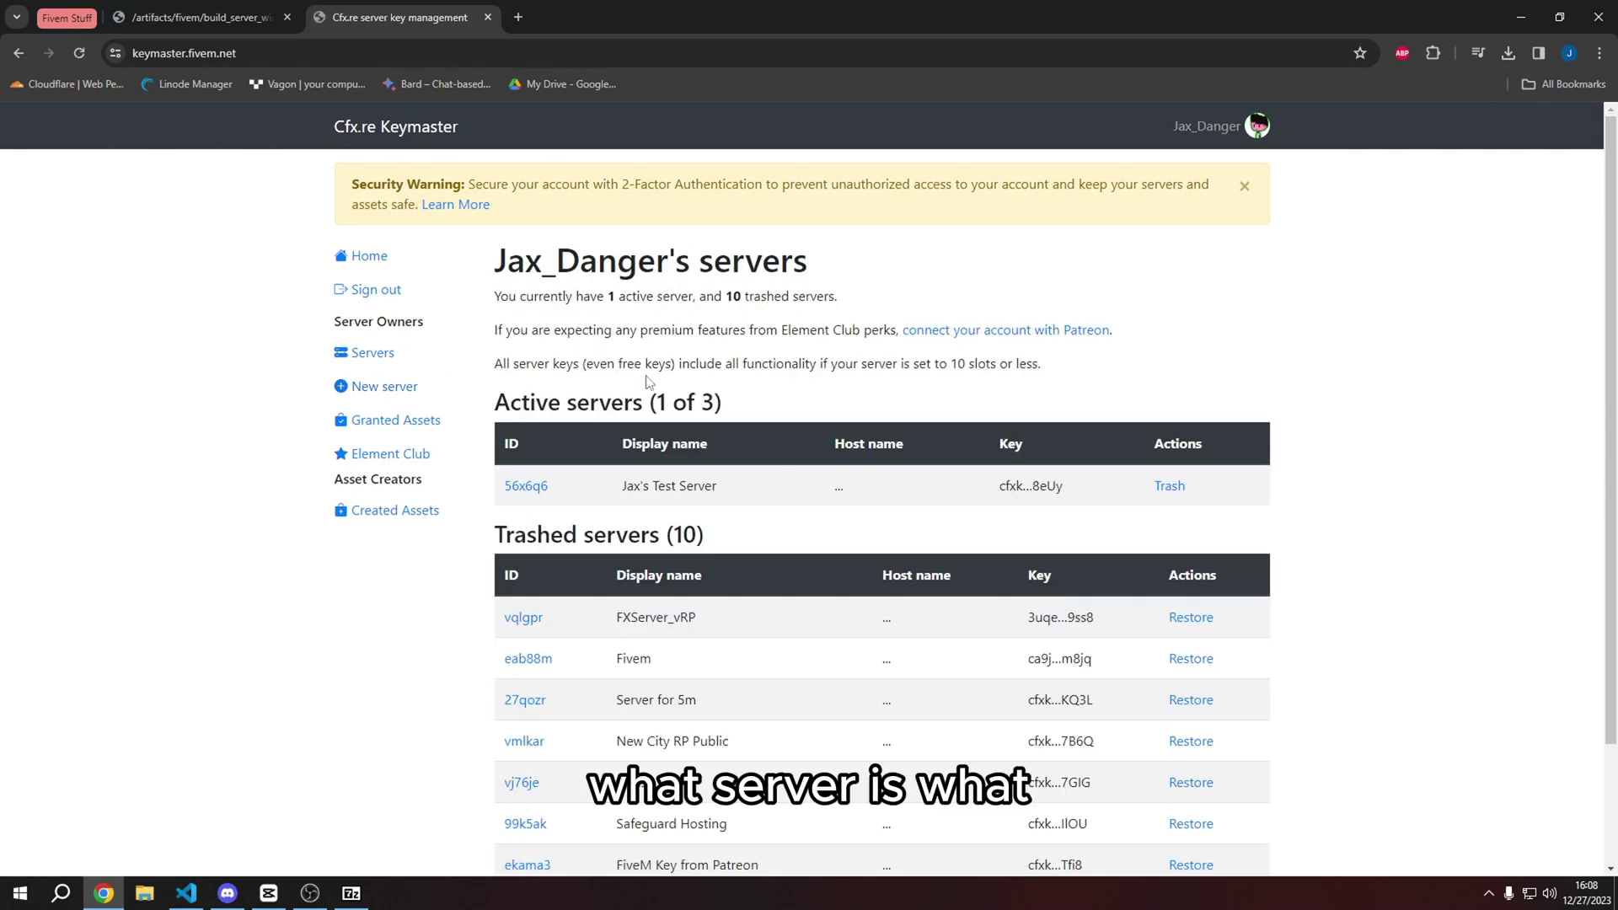
scroll(649, 421, "down", 2)
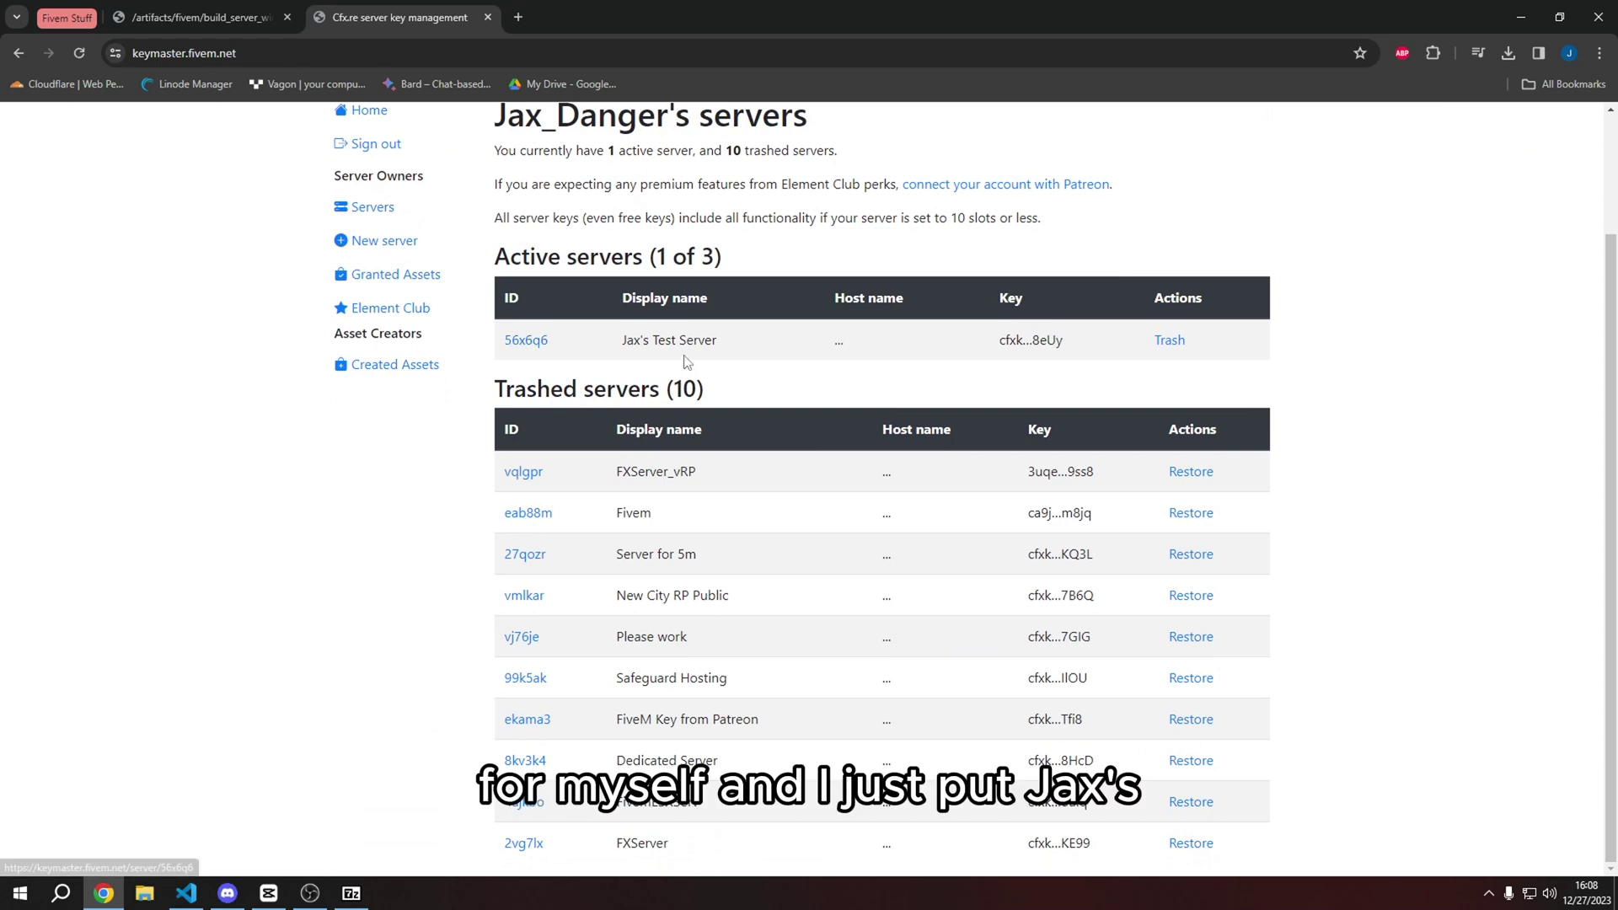
left_click_drag(615, 344, 718, 364)
left_click(718, 364)
scroll(632, 520, "up", 2)
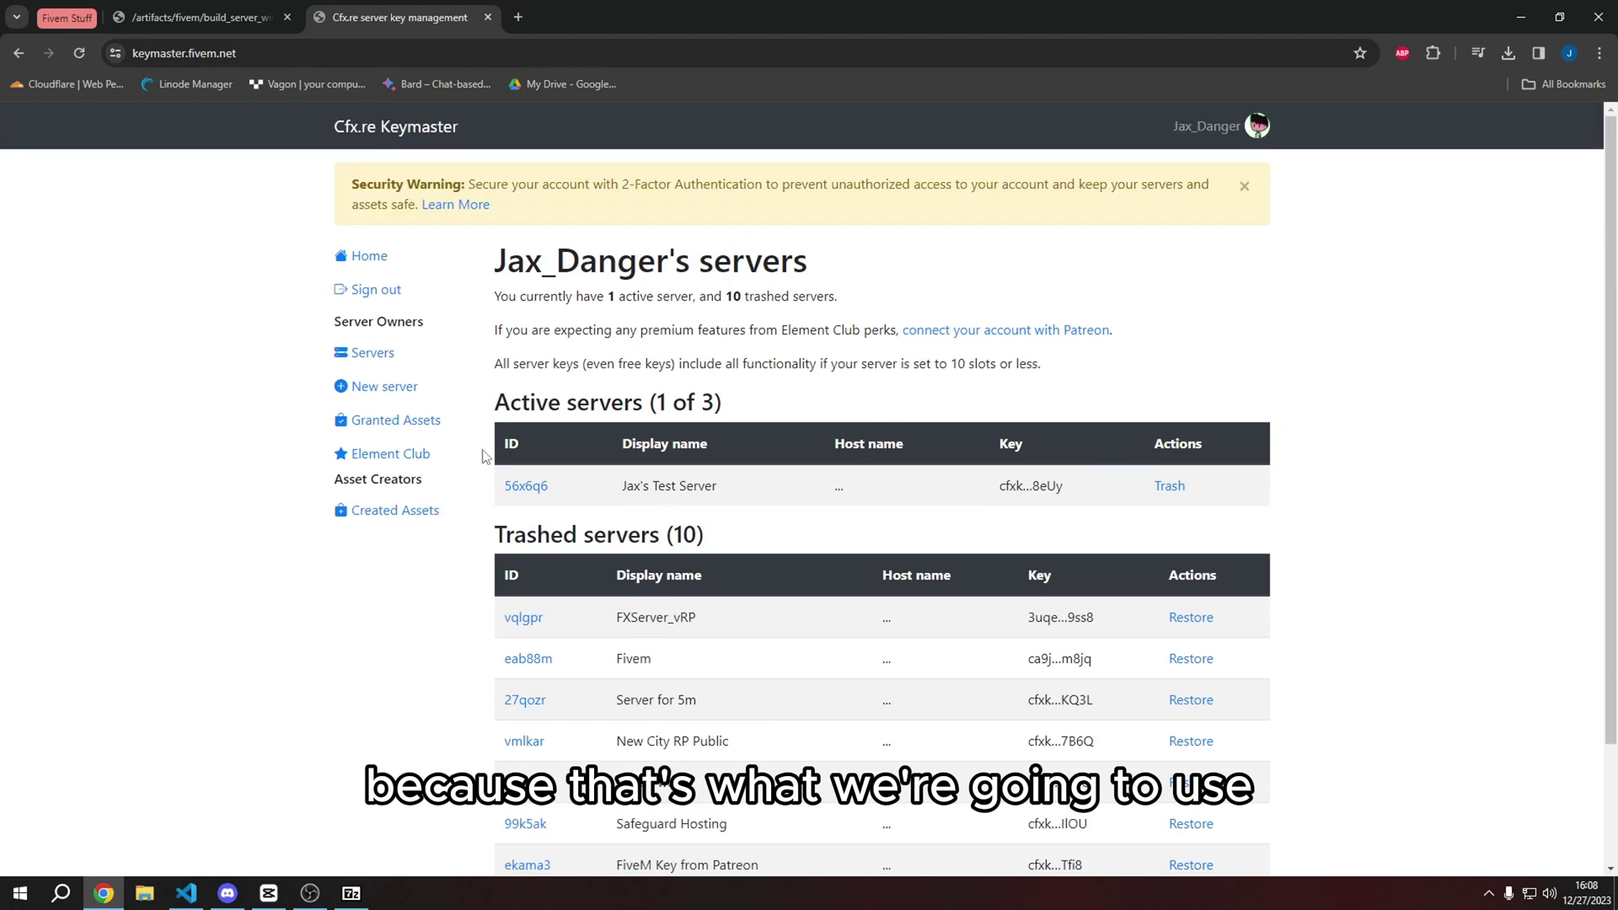
Open the new server registration form and examine its display name and initial server IP address fields
left_click(396, 387)
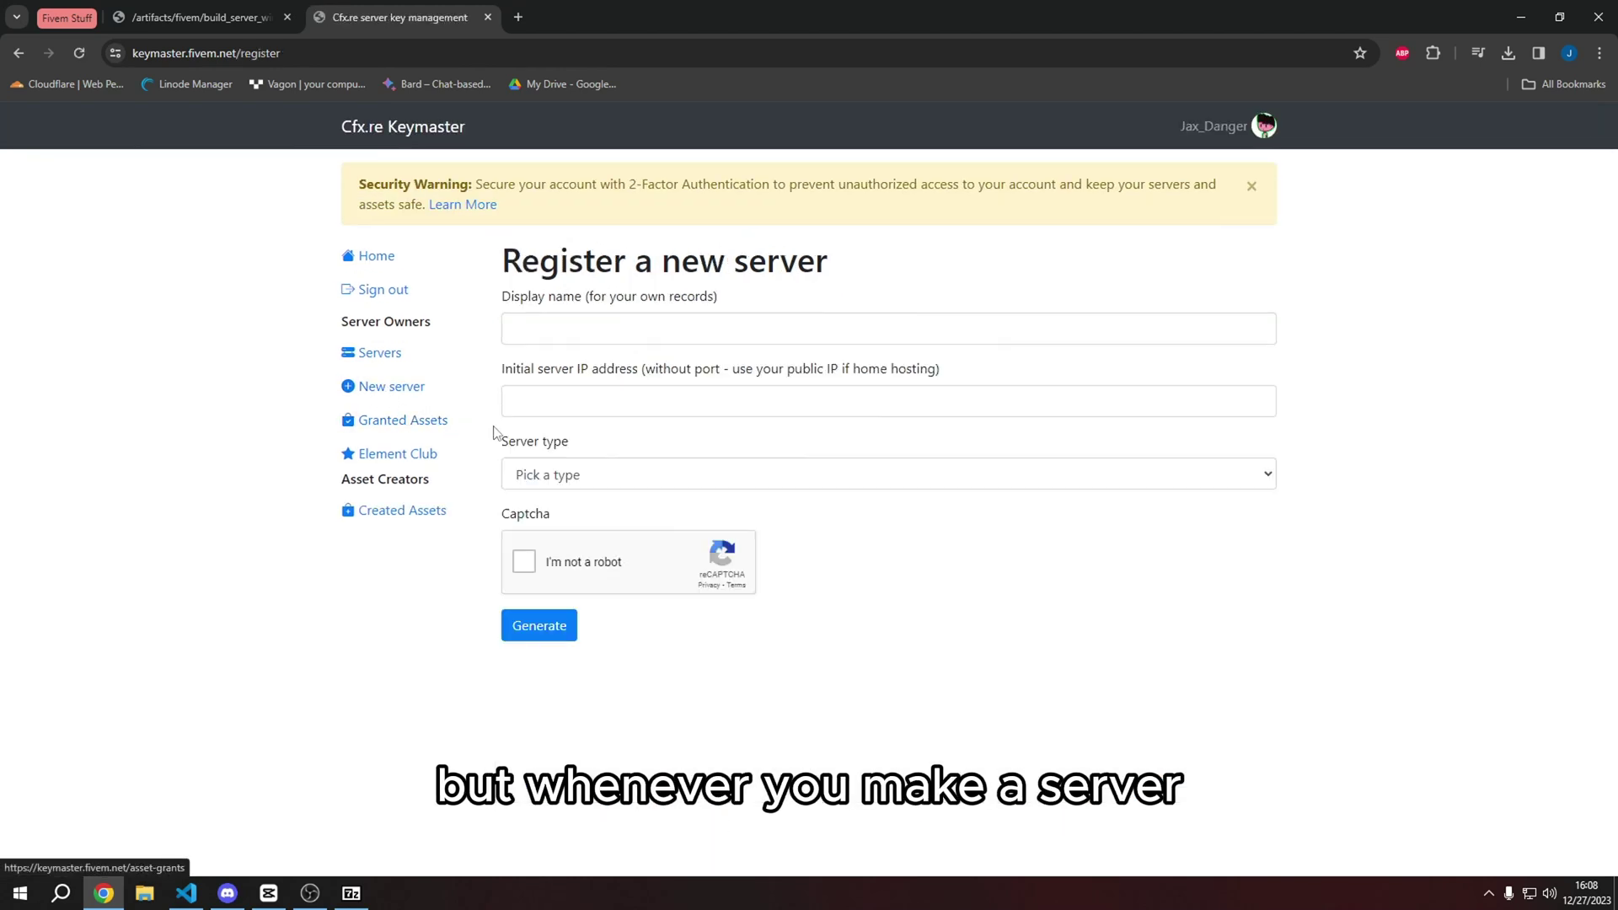
left_click(576, 328)
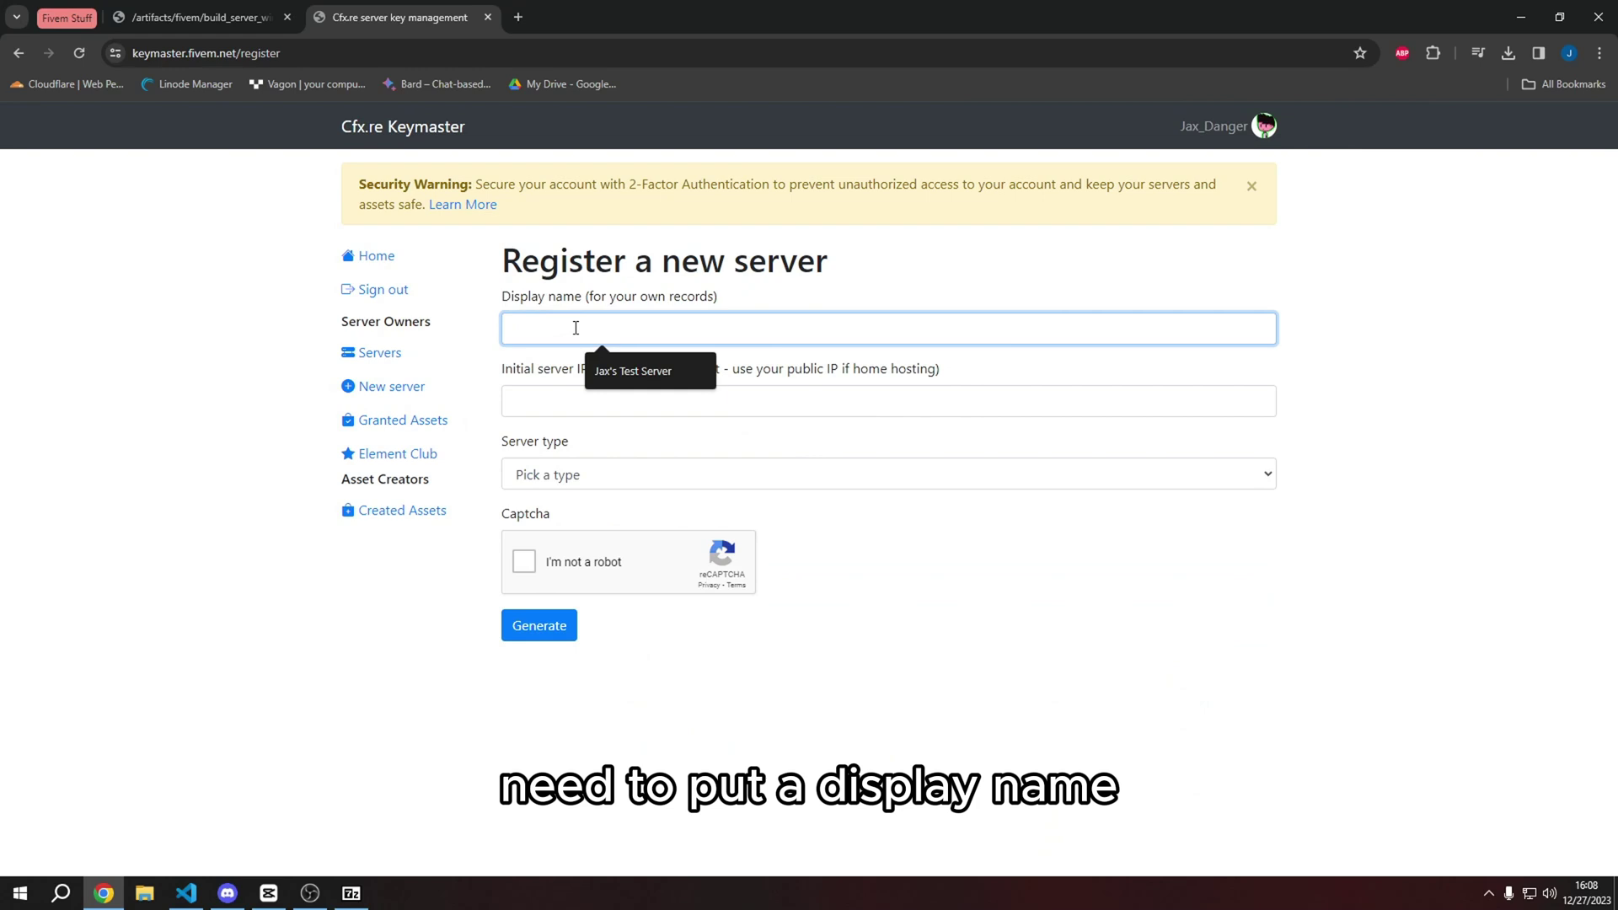
left_click(819, 265)
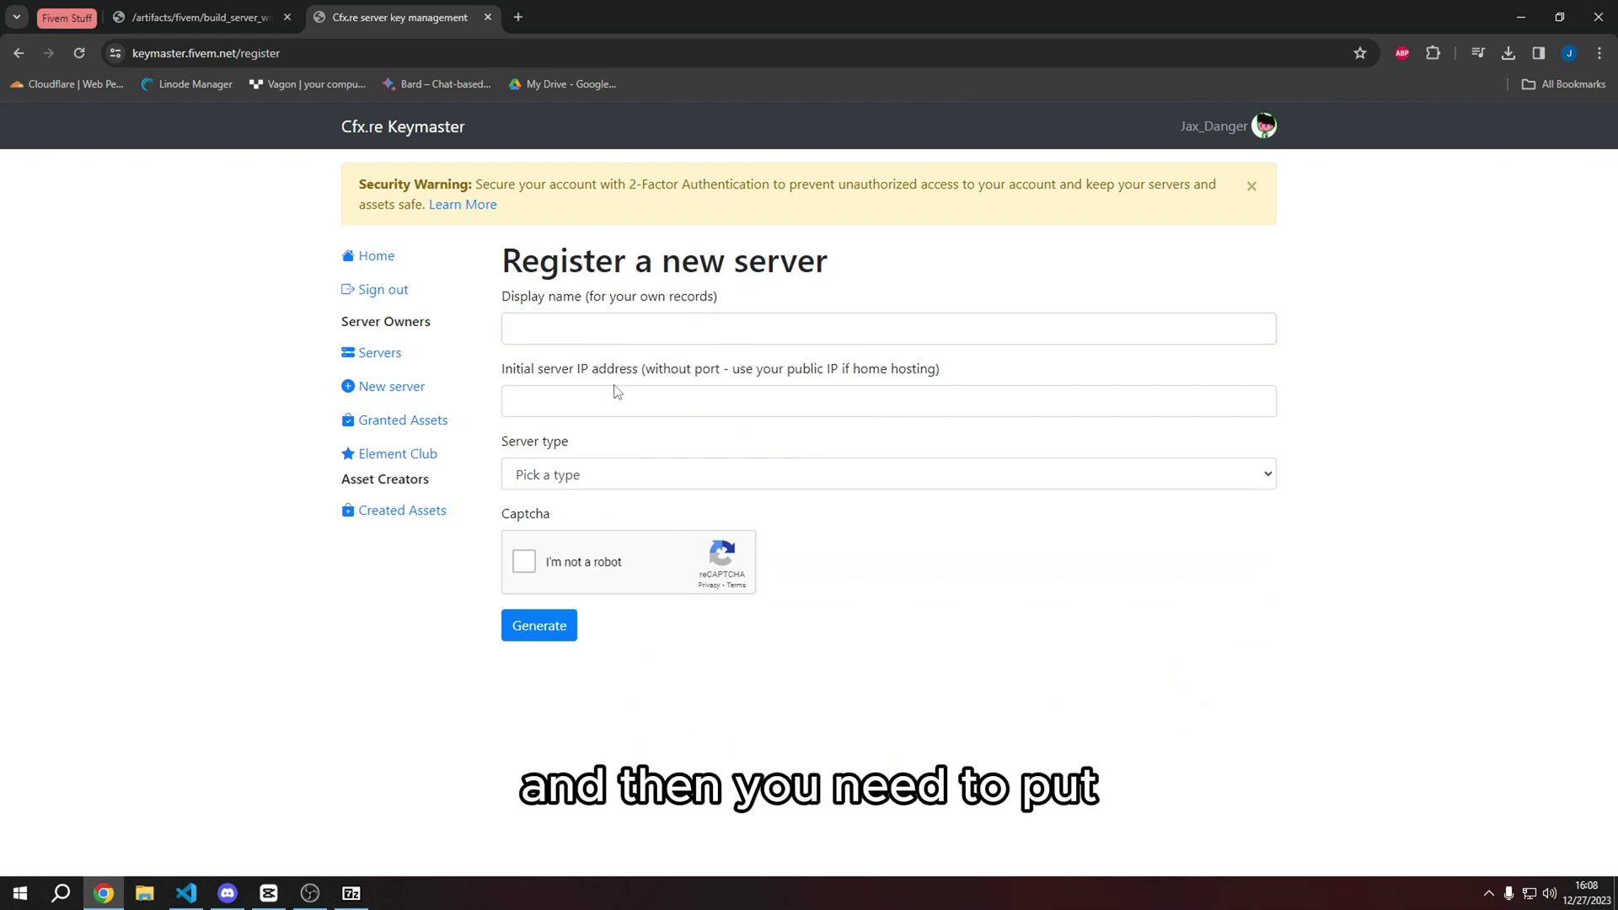
left_click(576, 400)
key("ctrl+v")
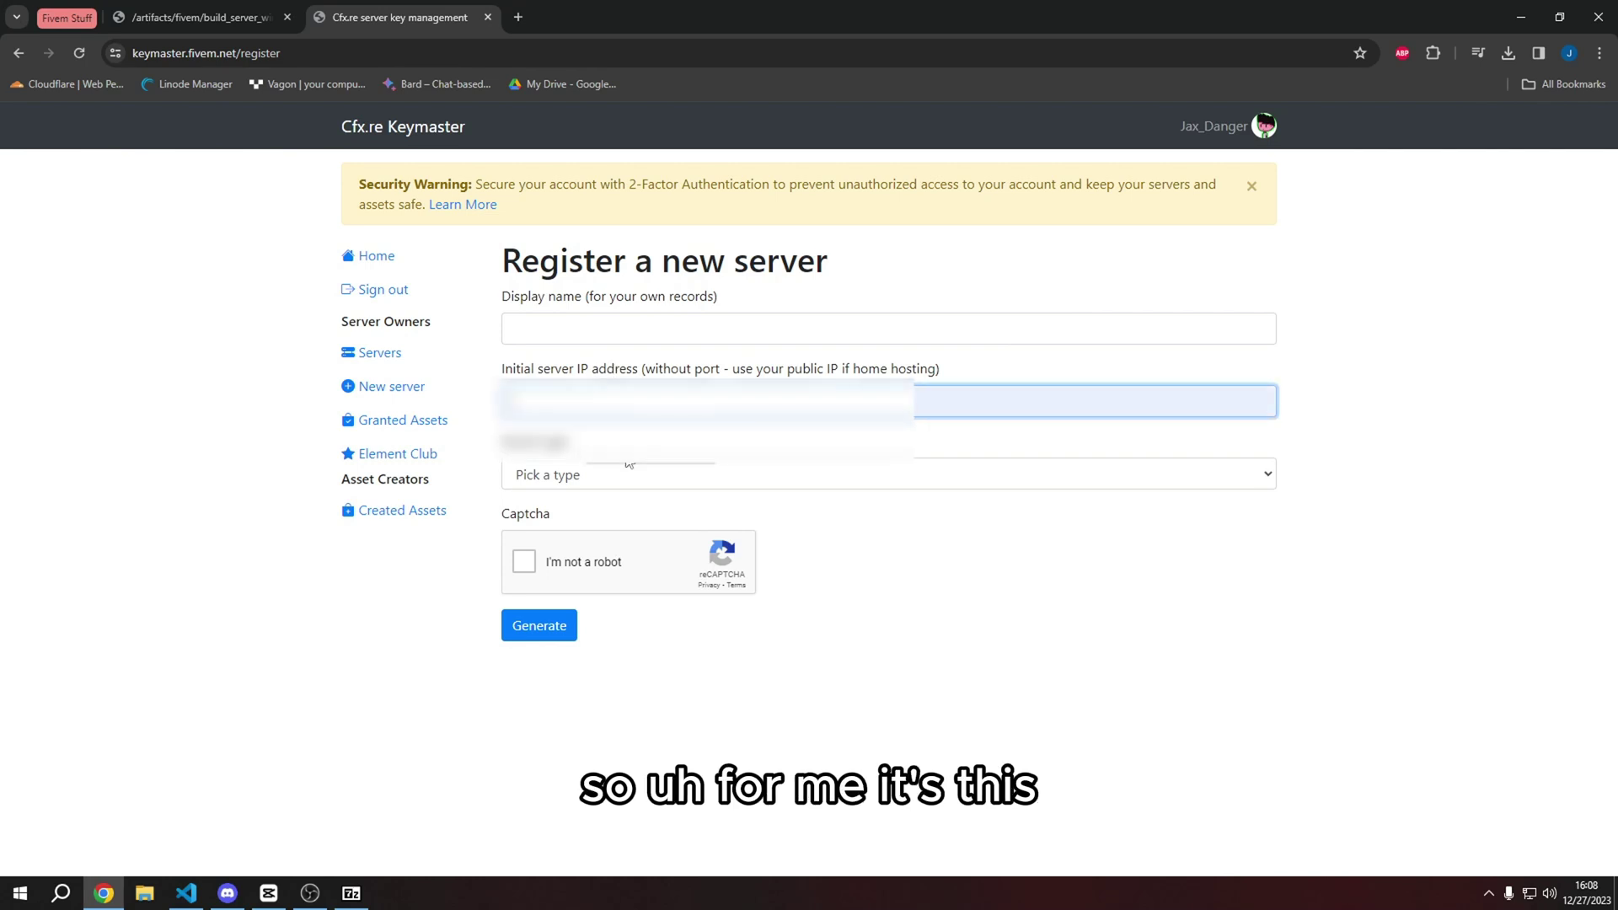
left_click_drag(787, 368, 932, 382)
left_click(930, 379)
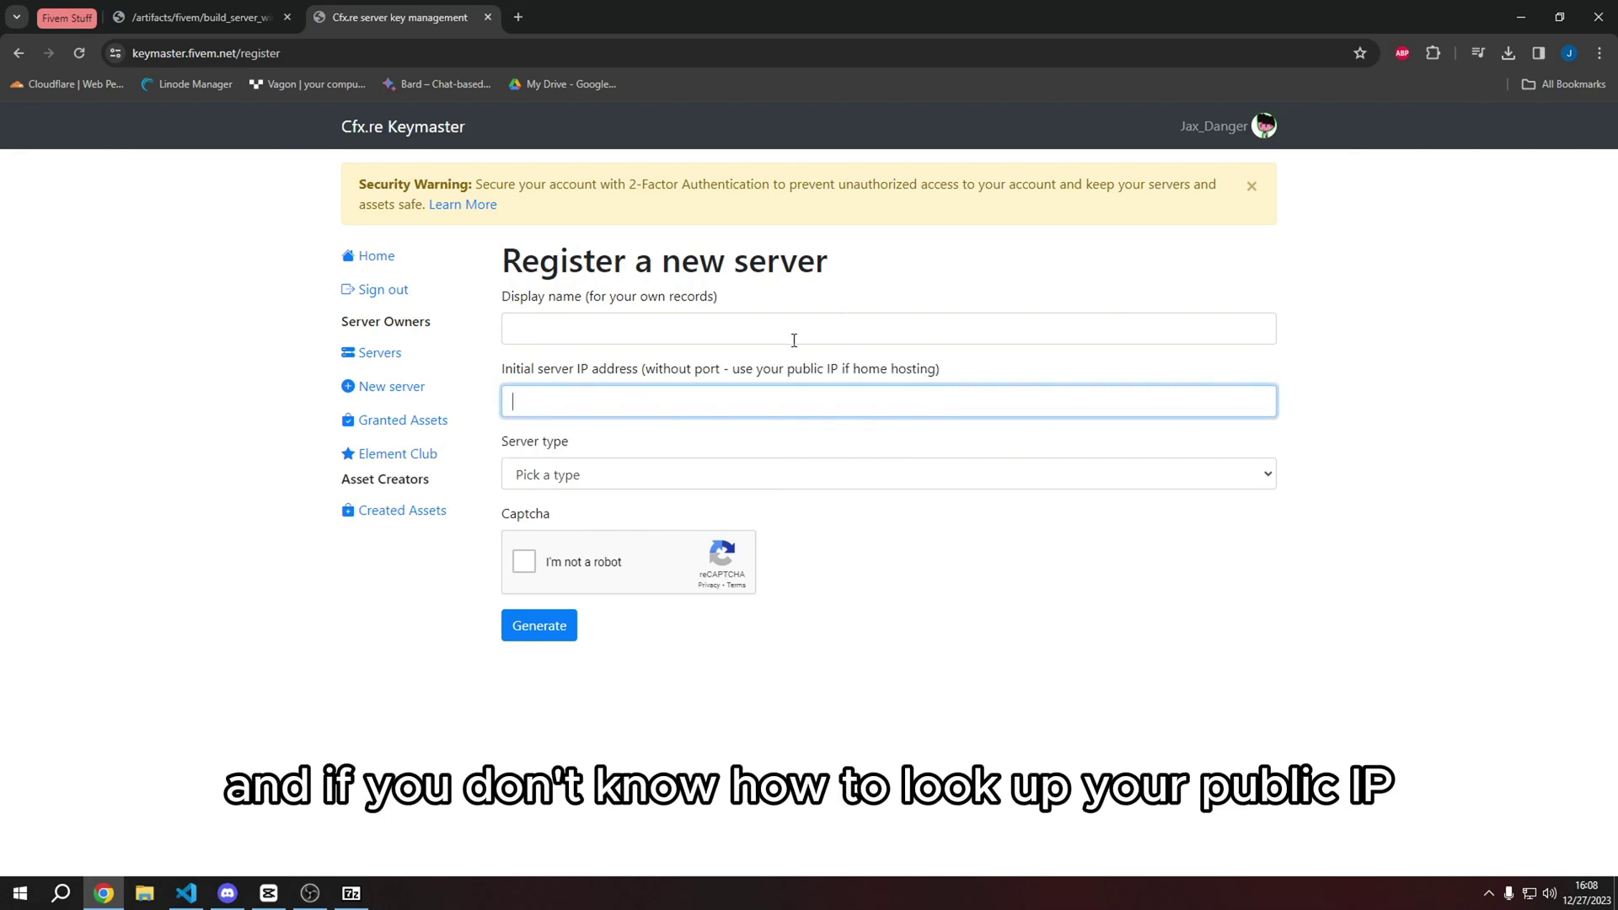
Search for "whats my ip" in a new tab and open WhatIsMyIP.com to get the public IPv4 address
left_click(520, 18)
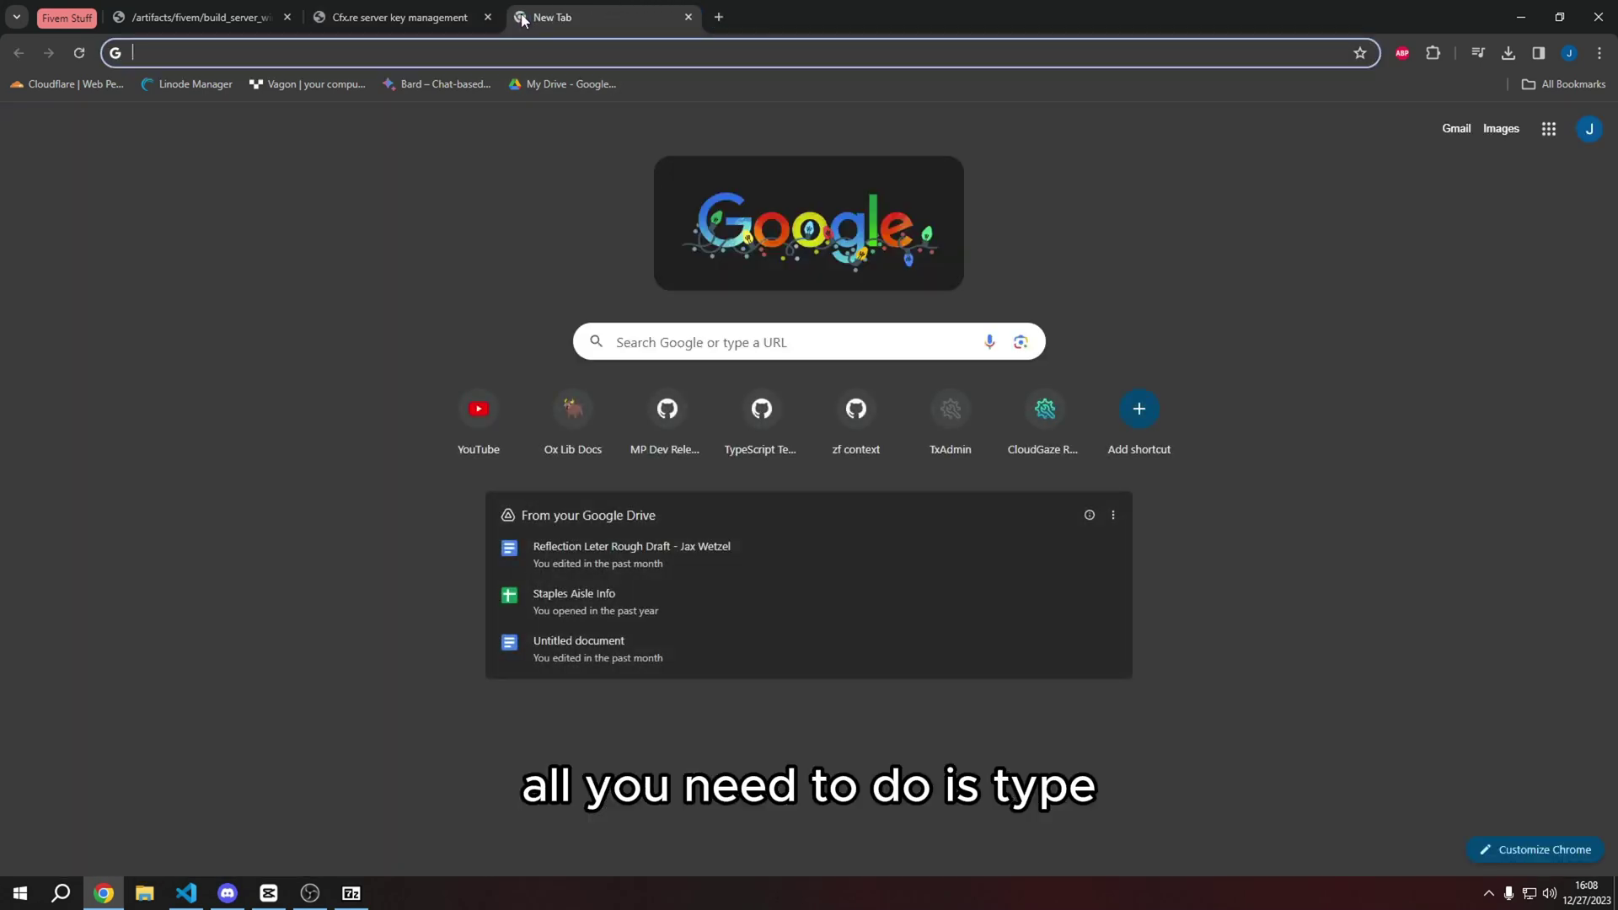
type("whats my ip")
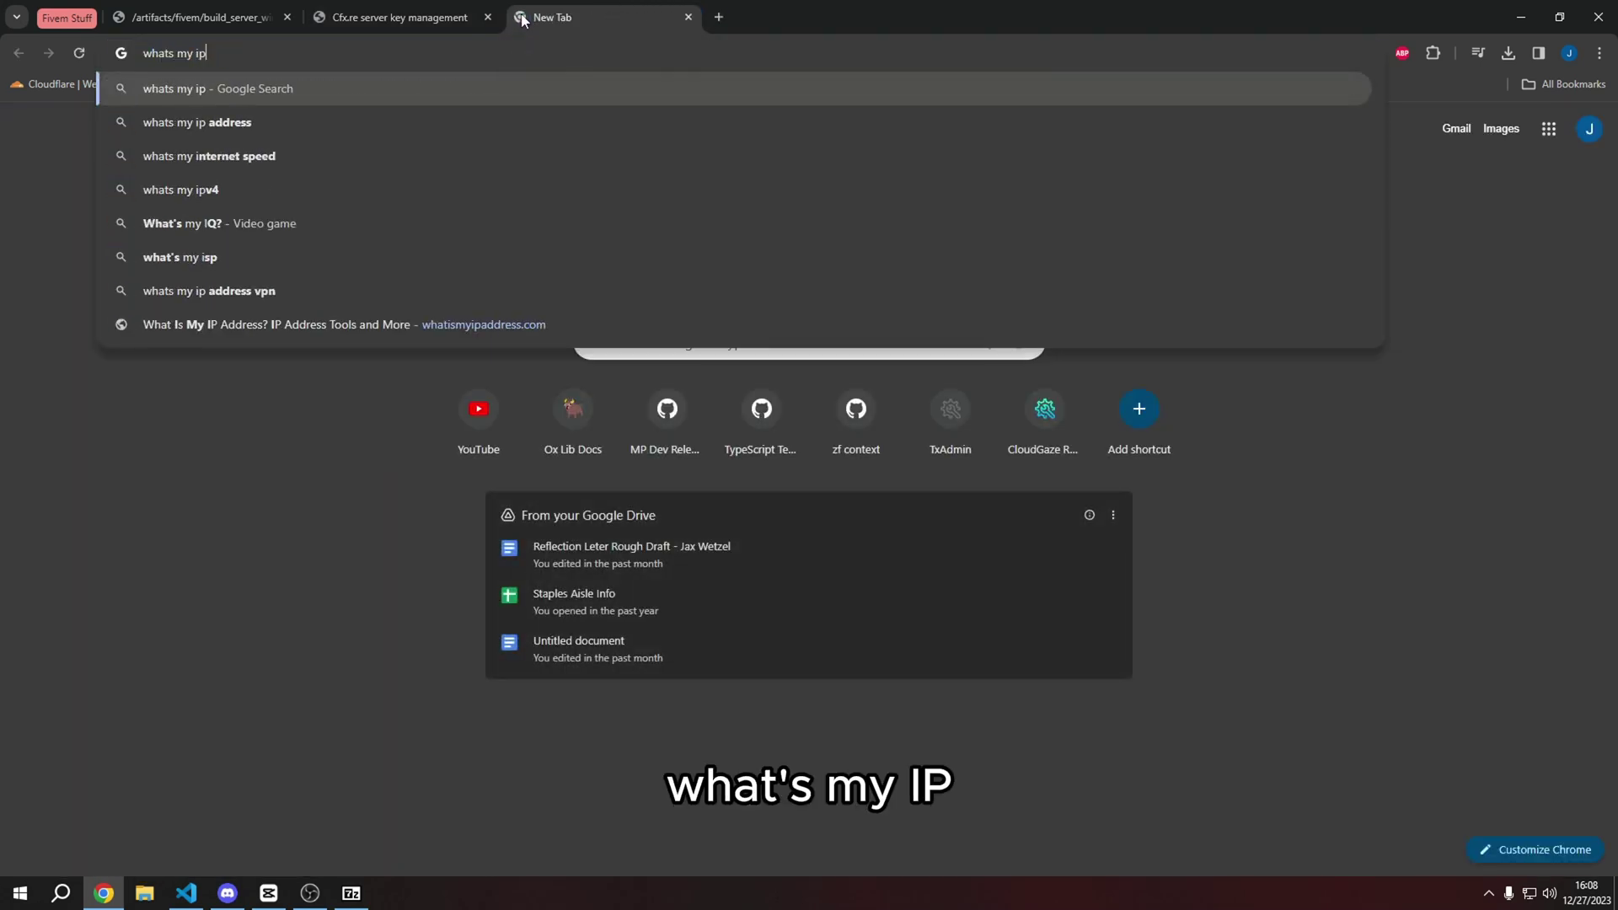
key("Return")
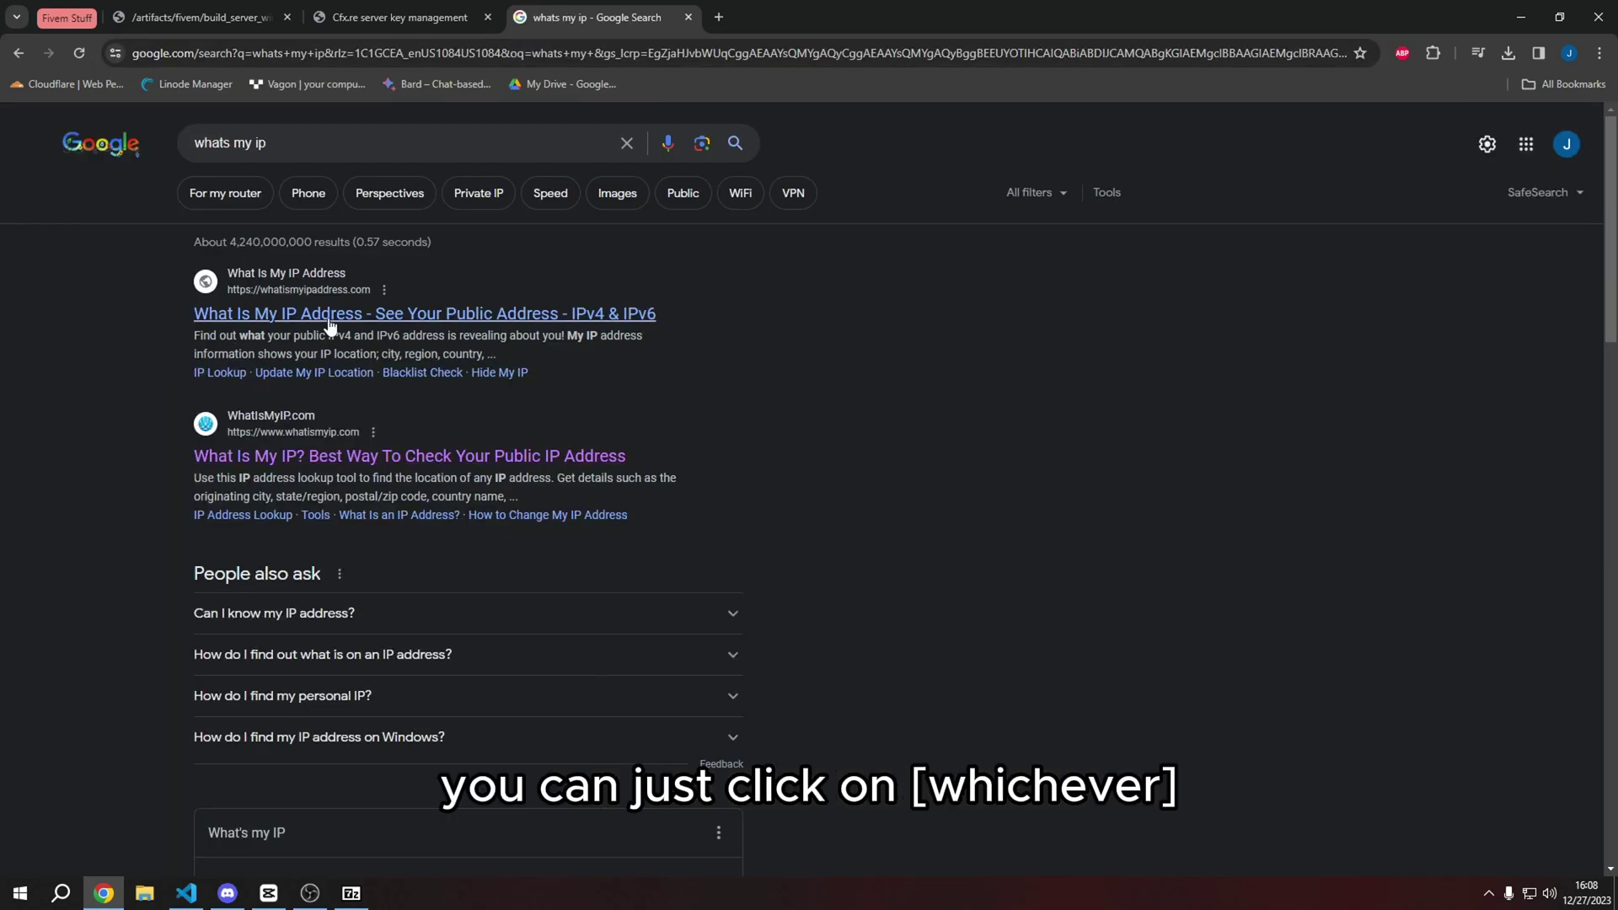
left_click(410, 456)
left_click_drag(772, 279, 946, 281)
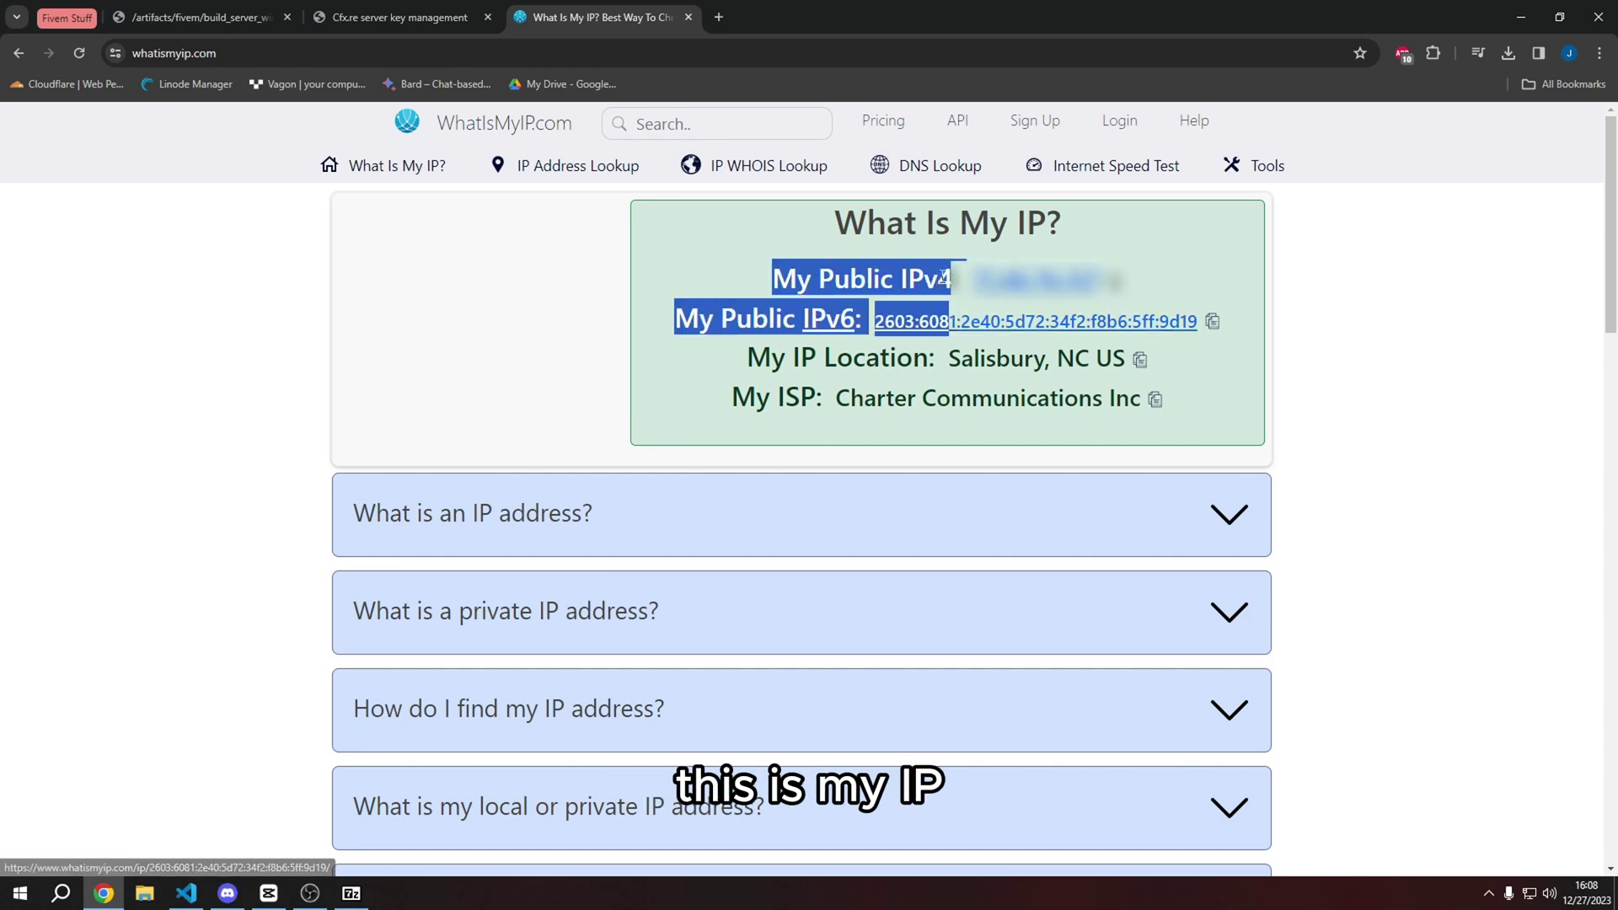
left_click(1061, 296)
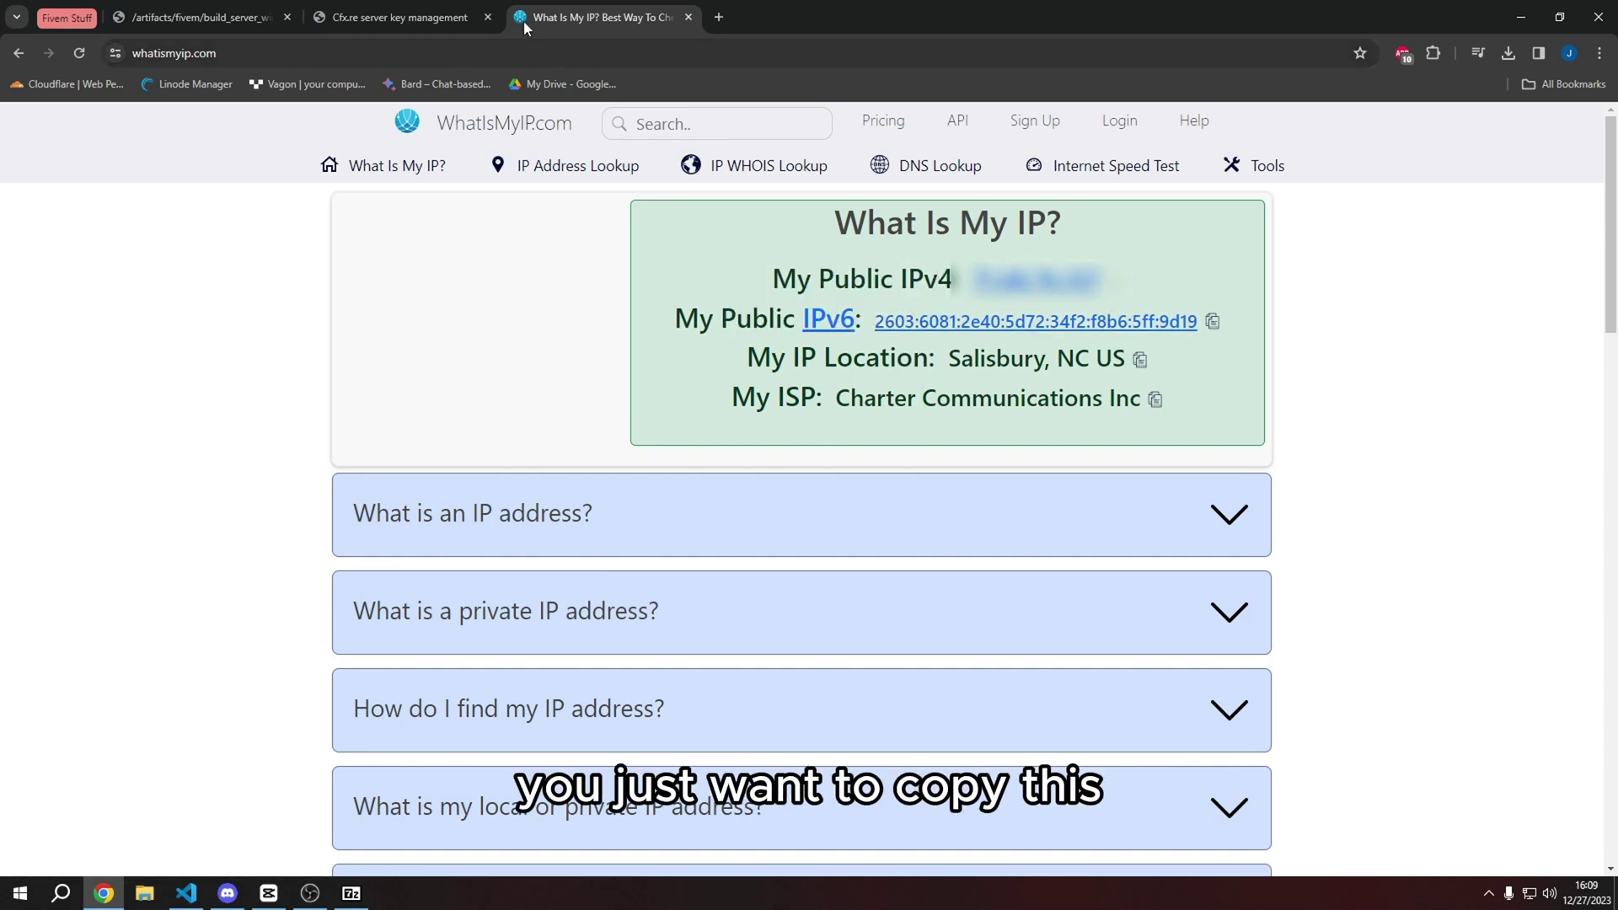
Paste the public IP address as plain text into the initial server IP address field of the Keymaster registration form
left_click(400, 17)
right_click(625, 394)
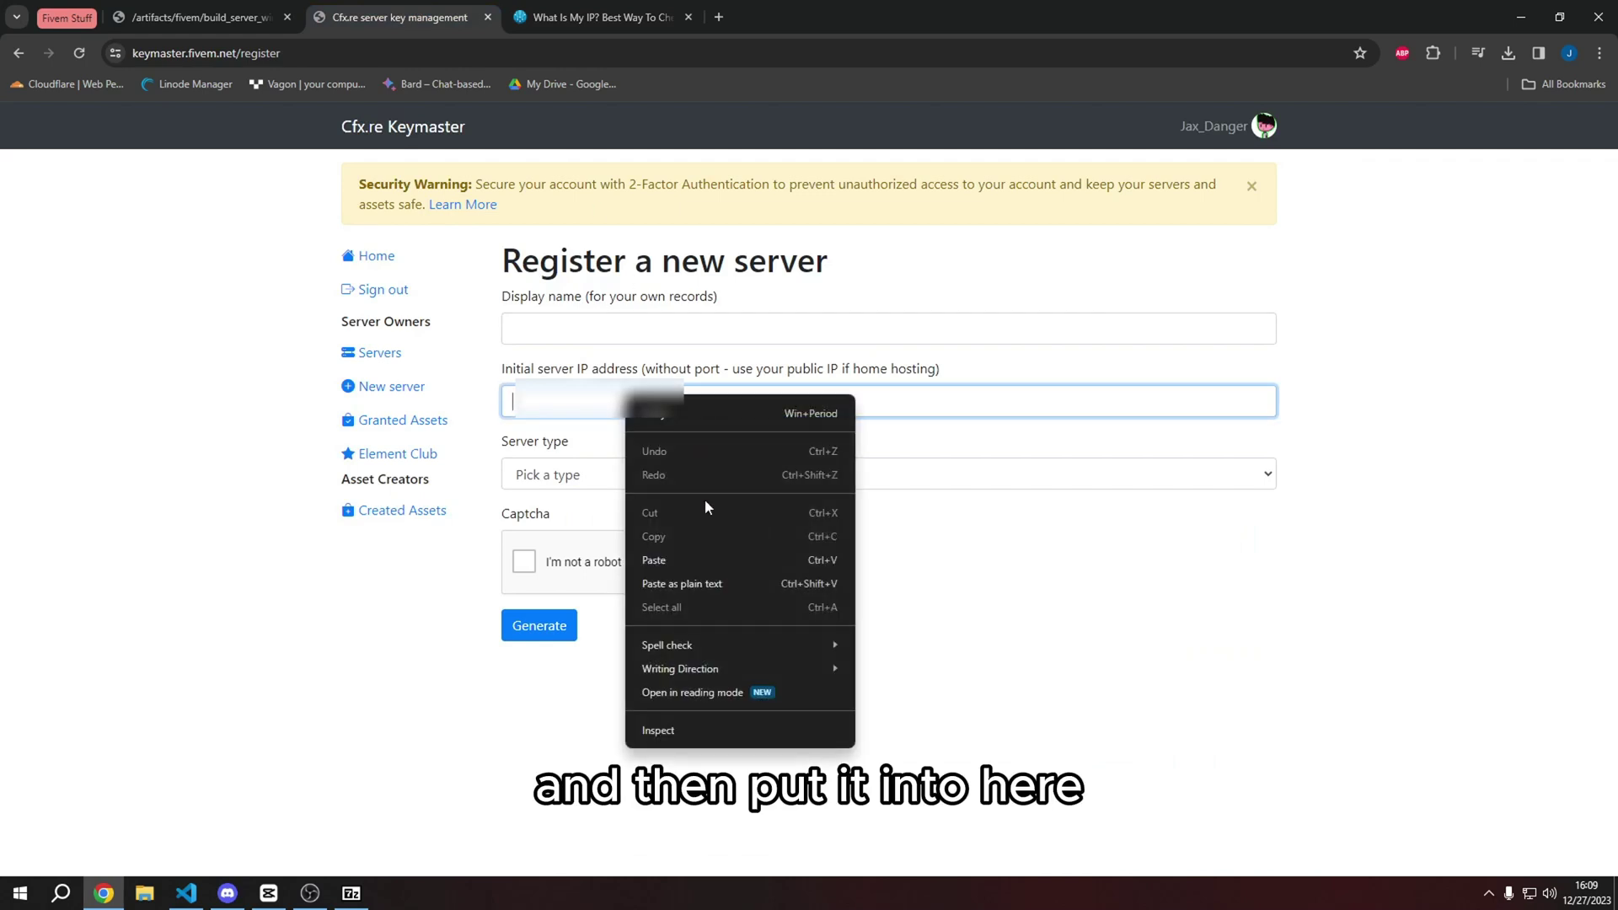
left_click(684, 583)
Set the server type to Other/Home hosted and enter Localhost as the server provider
left_click(540, 474)
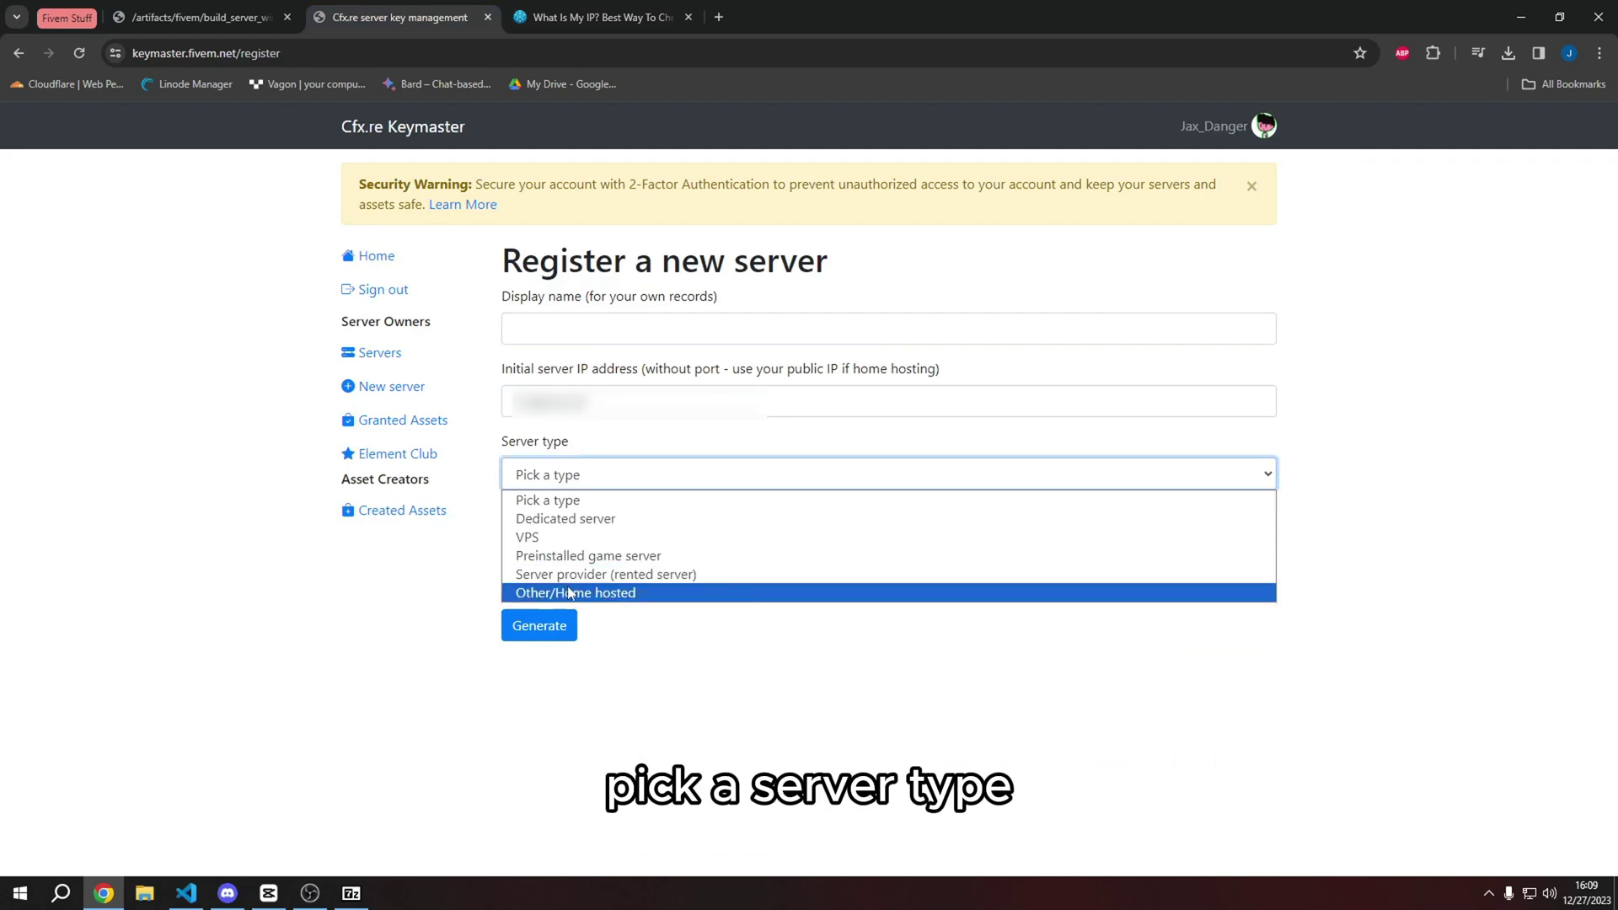
left_click(645, 595)
left_click_drag(530, 515, 716, 521)
left_click(698, 531)
left_click(610, 538)
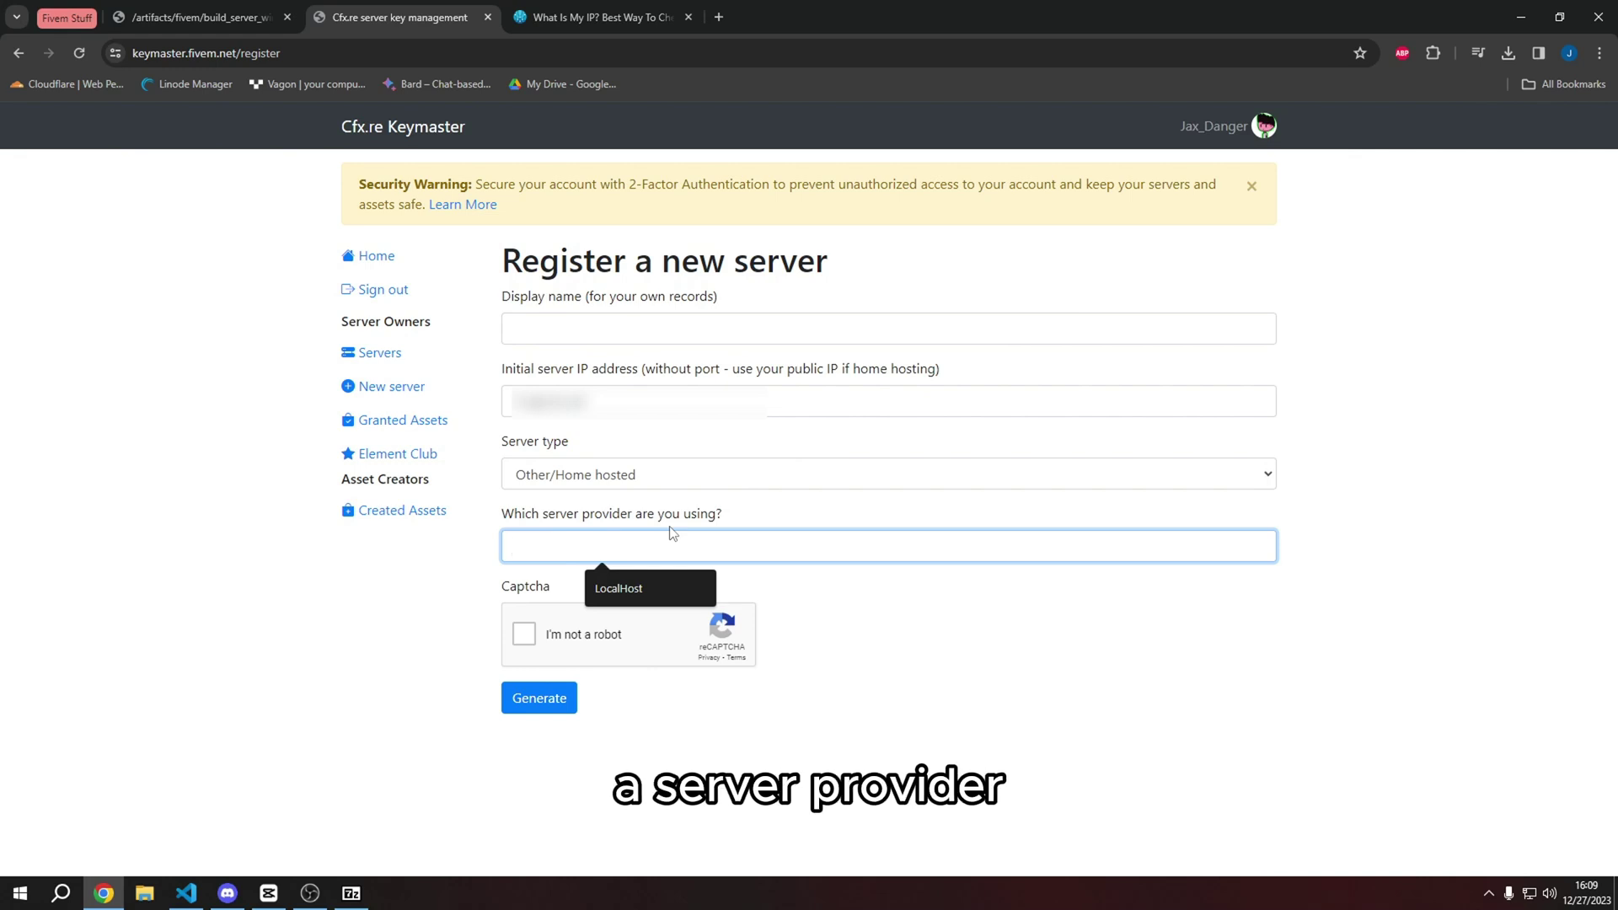
type("ocalhost")
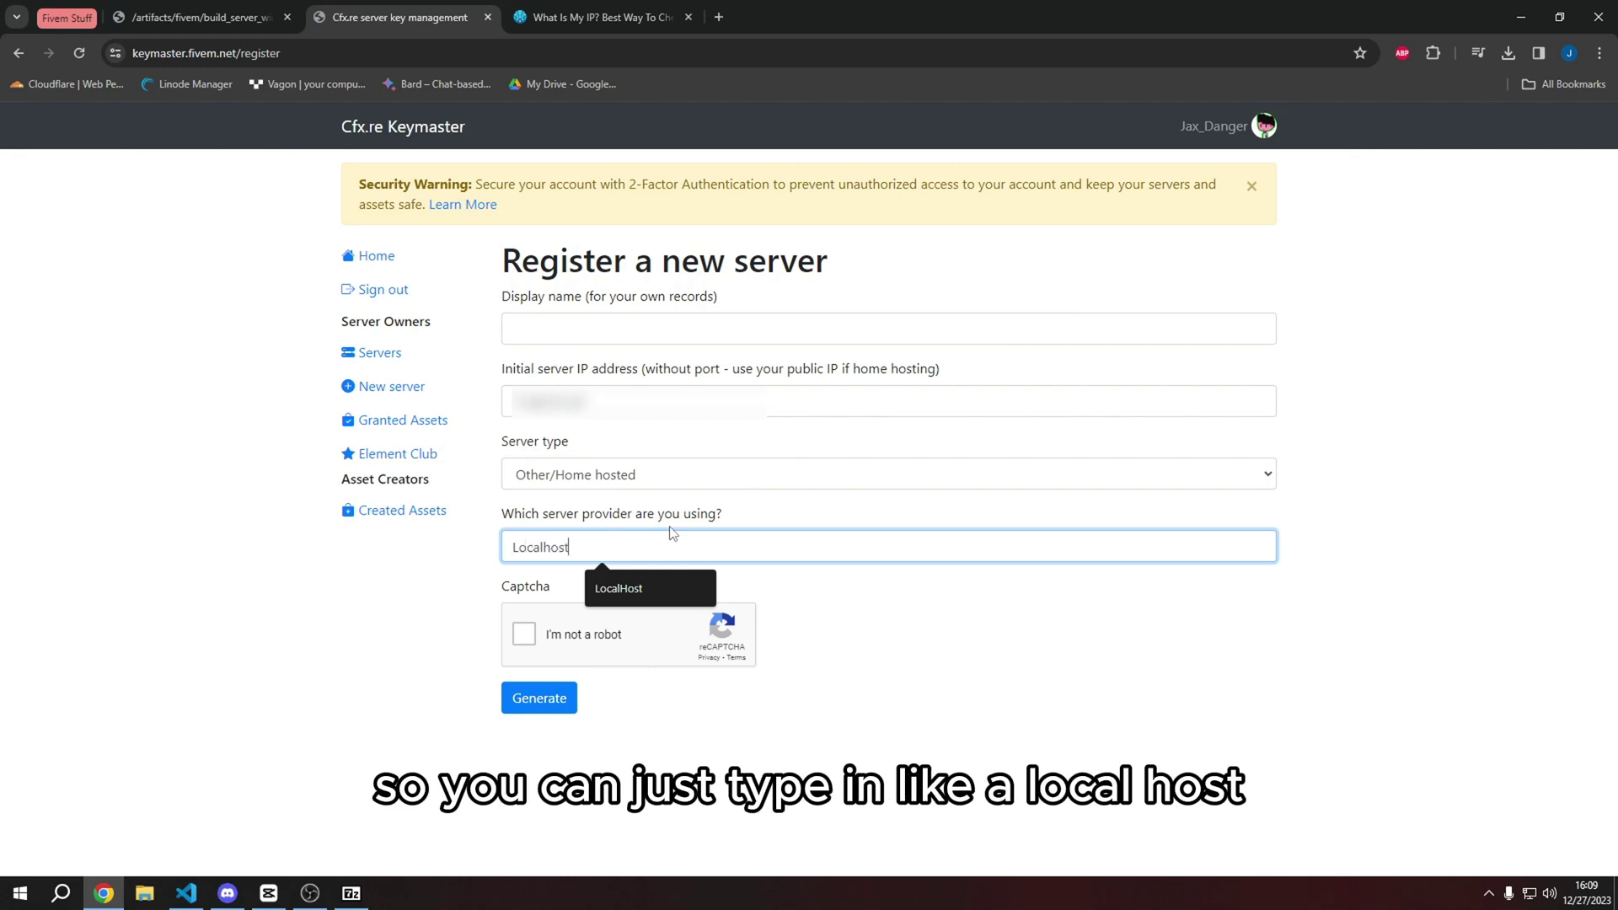
left_click(735, 521)
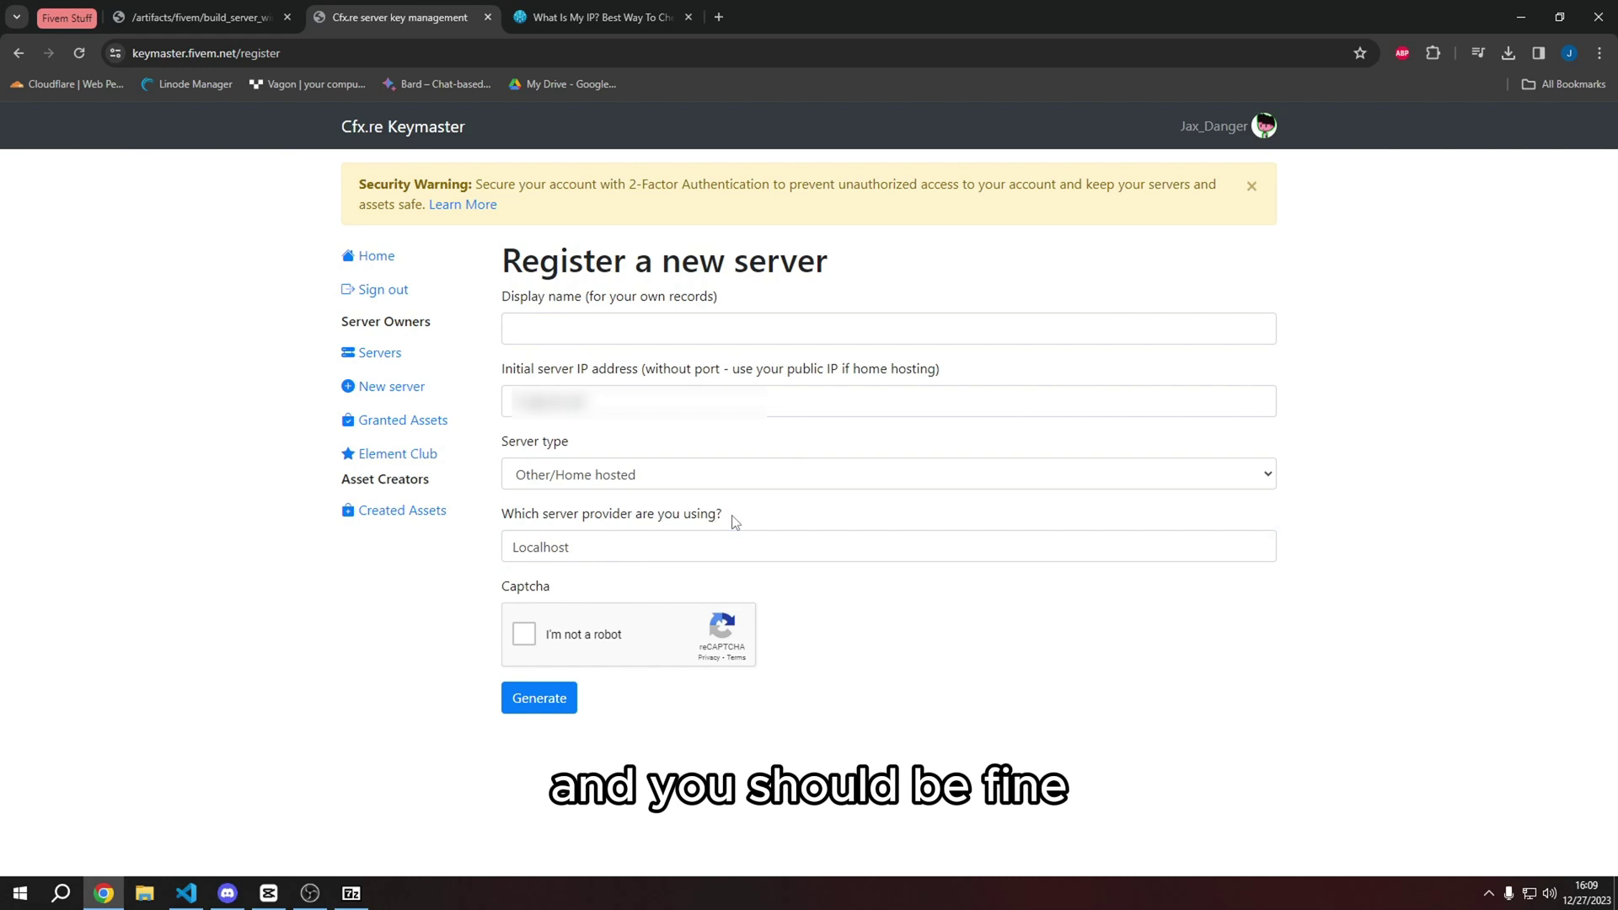
left_click_drag(580, 543, 444, 549)
left_click(481, 559)
left_click(444, 549)
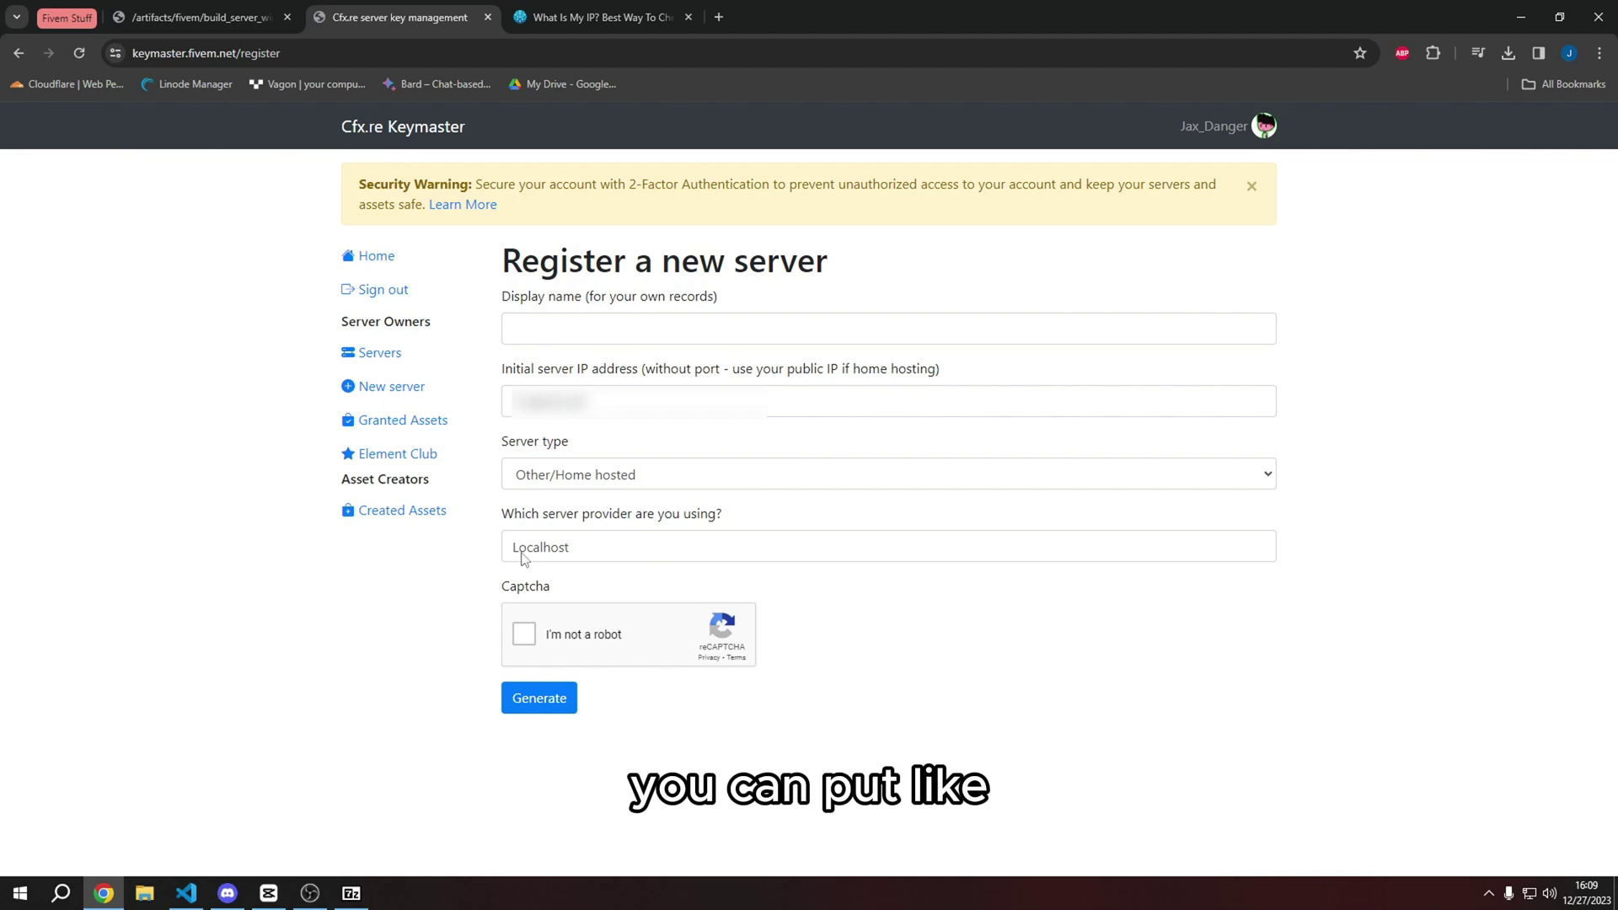
left_click(576, 560)
left_click_drag(576, 560, 447, 570)
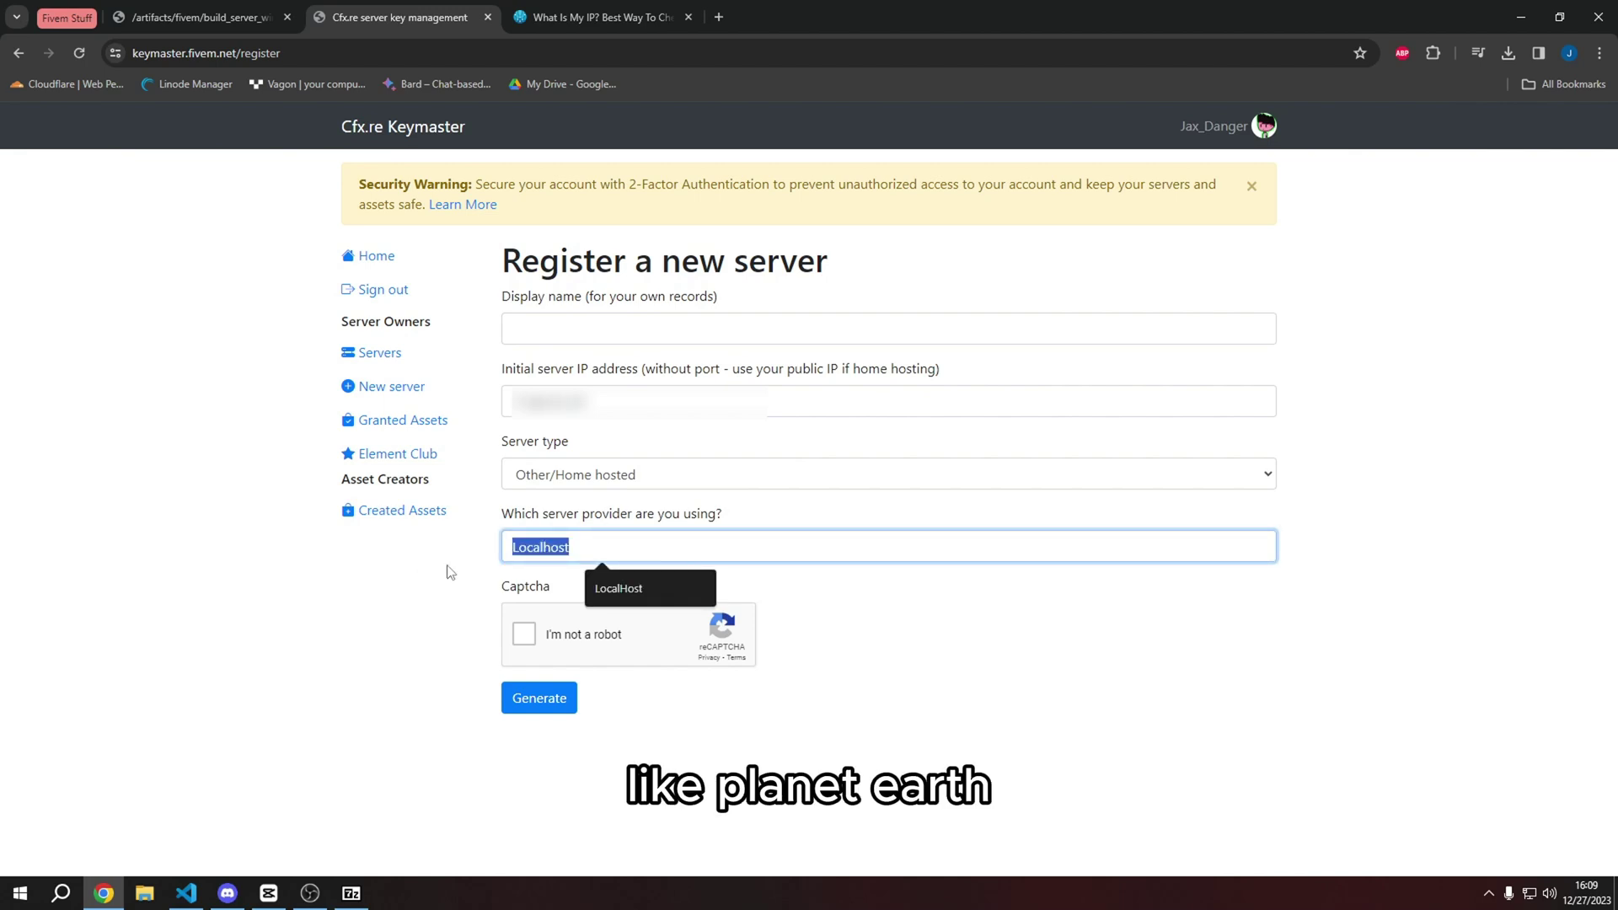
left_click(495, 549)
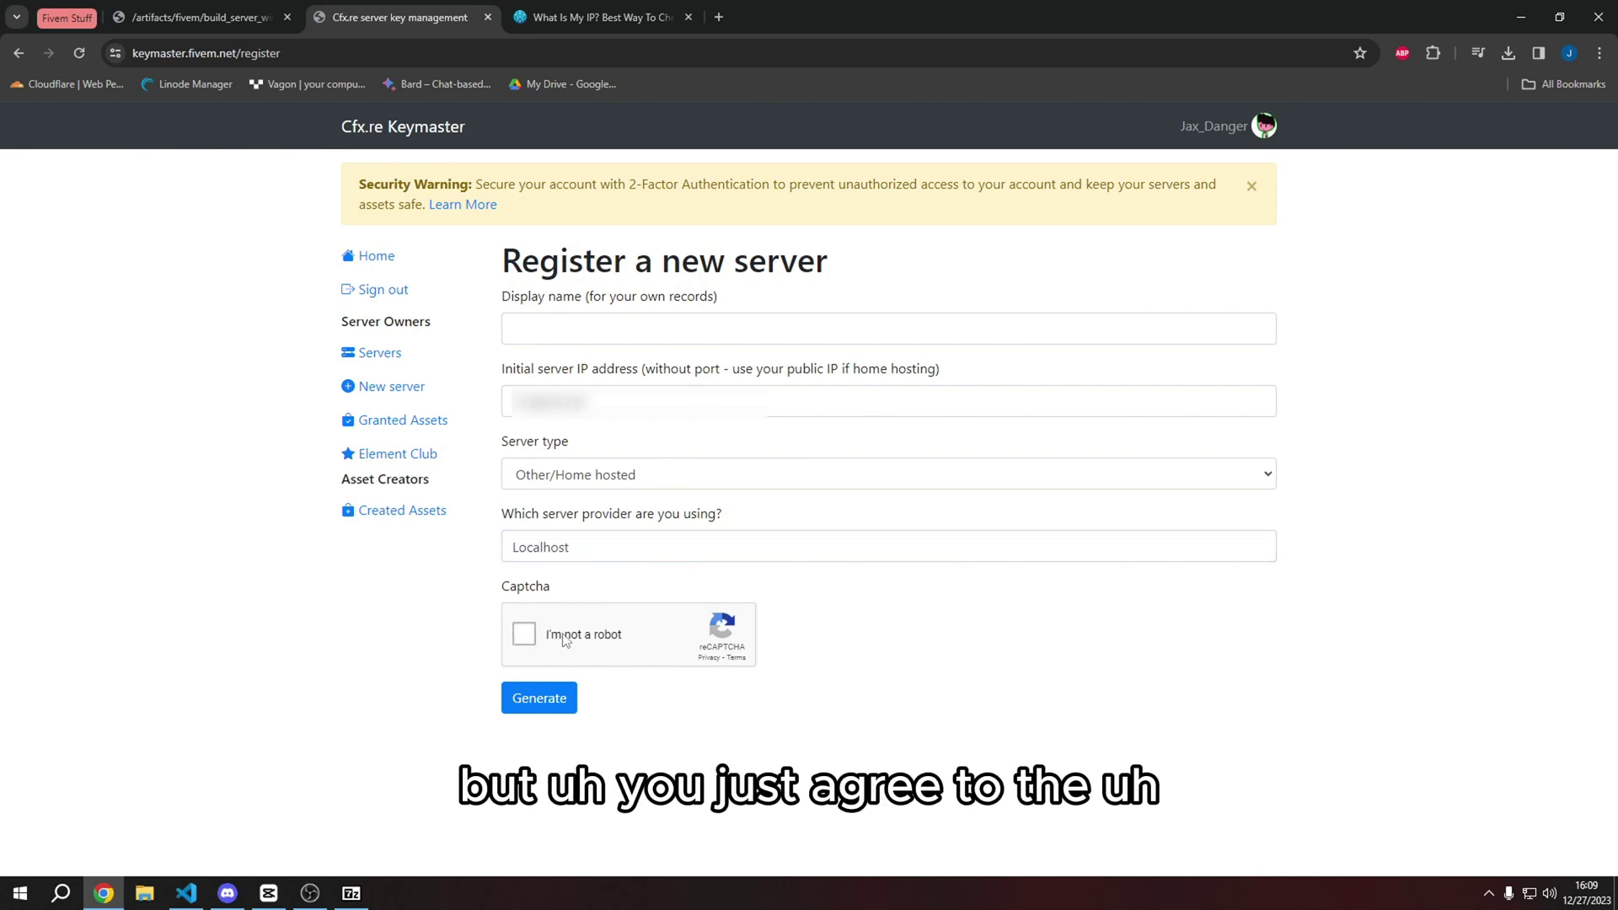
Complete the captcha, try to generate the server key, and check the active server's entry in the servers list
left_click(524, 637)
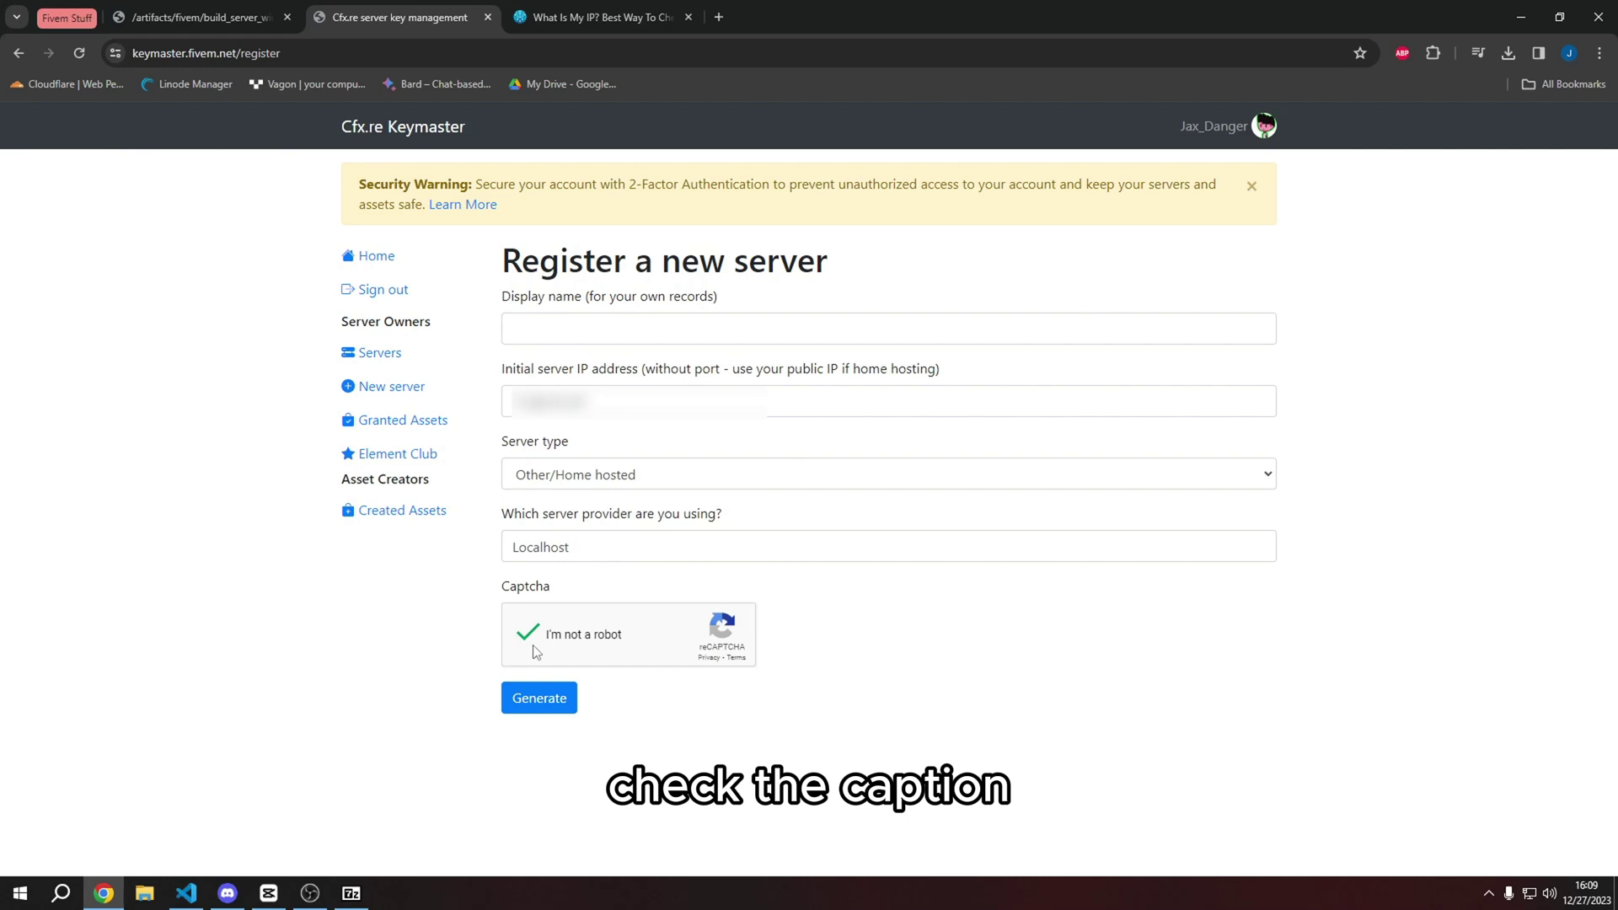
left_click(566, 704)
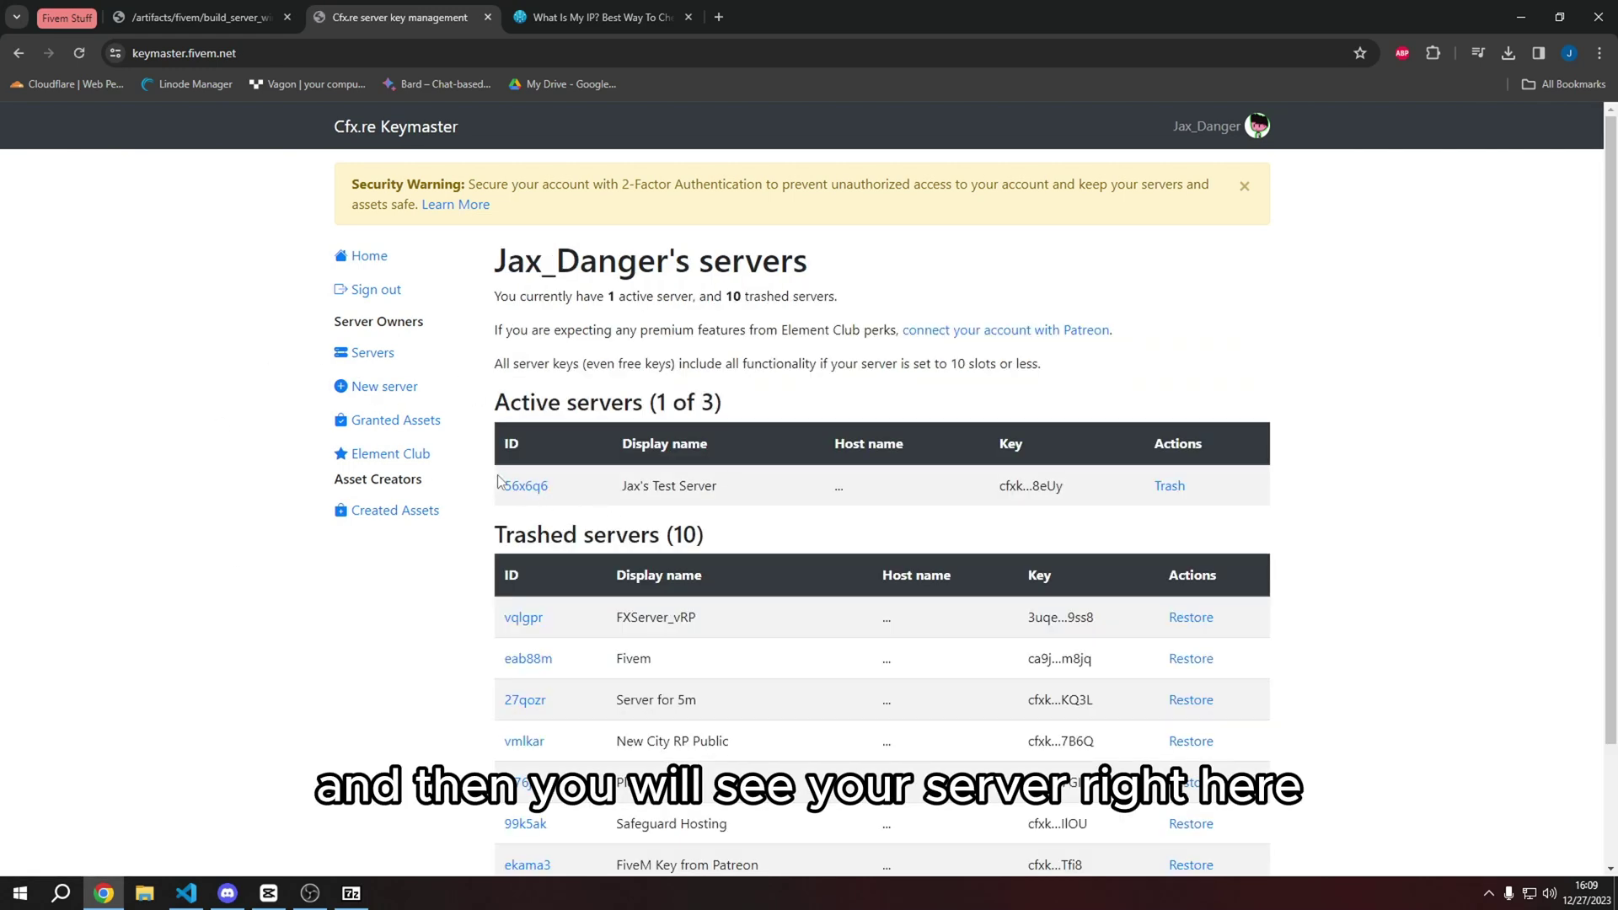
left_click_drag(498, 483, 1190, 483)
left_click(1266, 482)
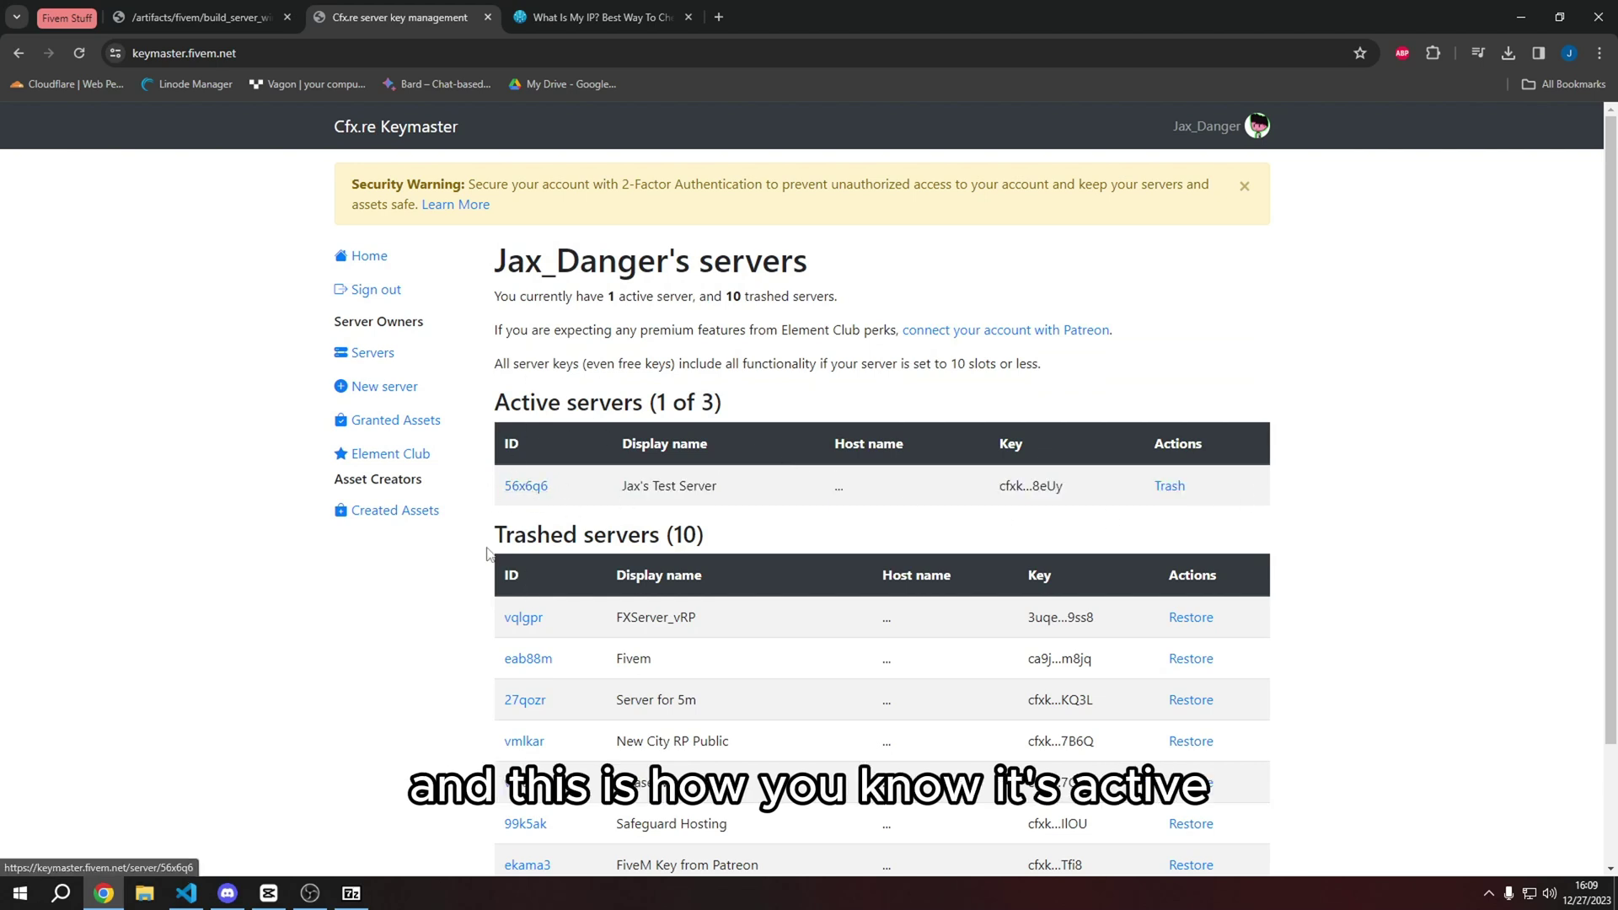
Review the active and trashed server lists, open the active test server's details and copy its server key
scroll(1213, 506, "down", 2)
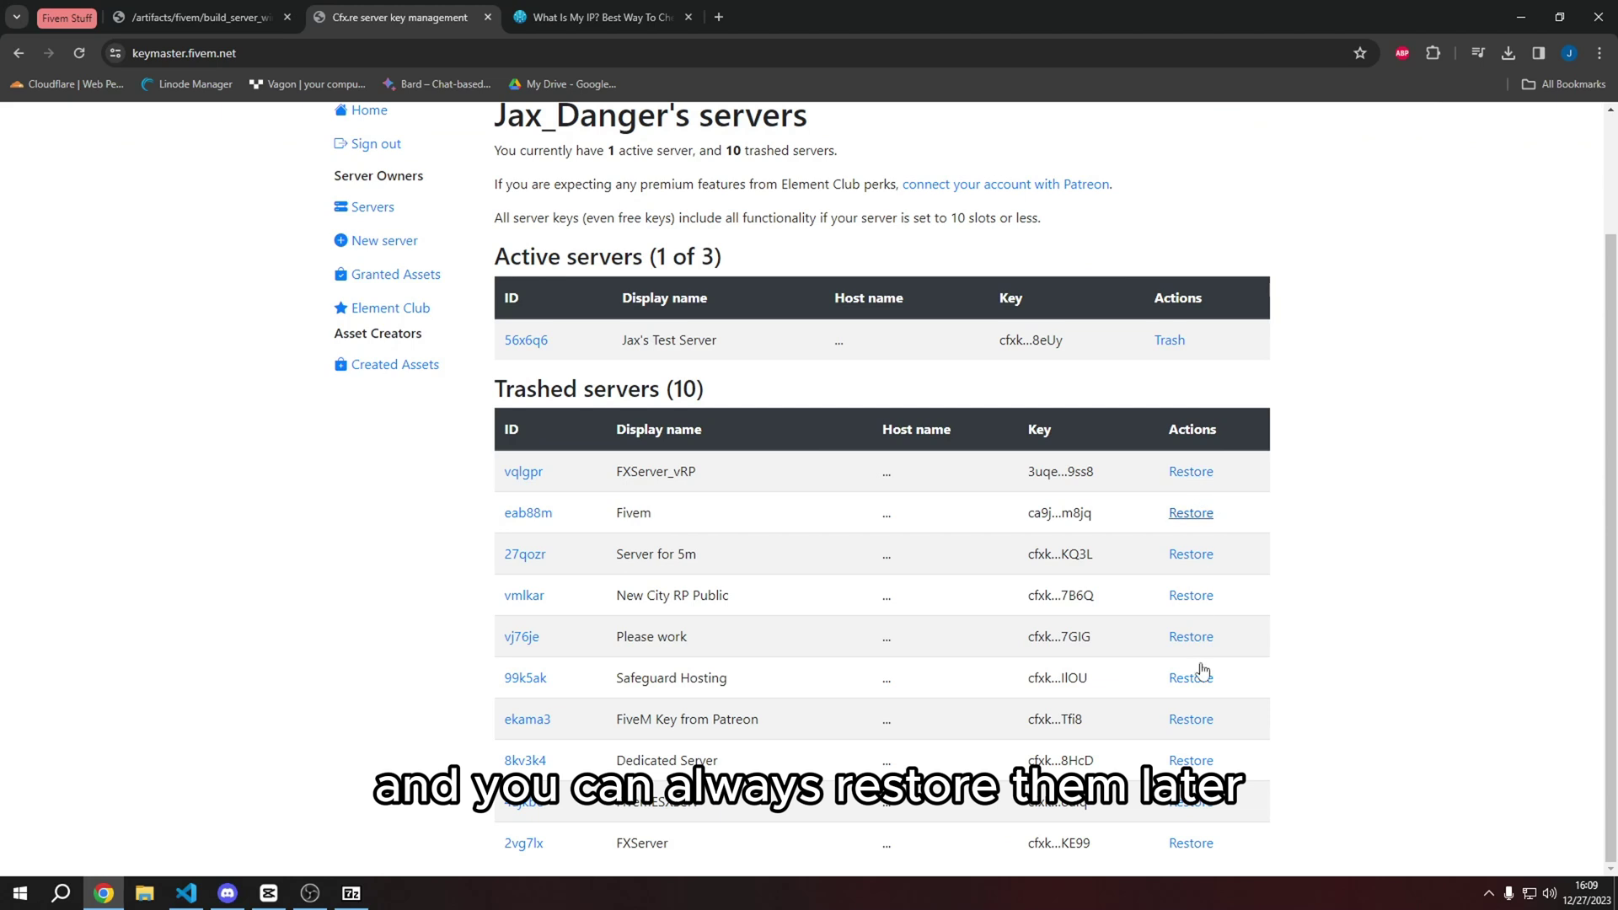
scroll(1293, 642, "up", 2)
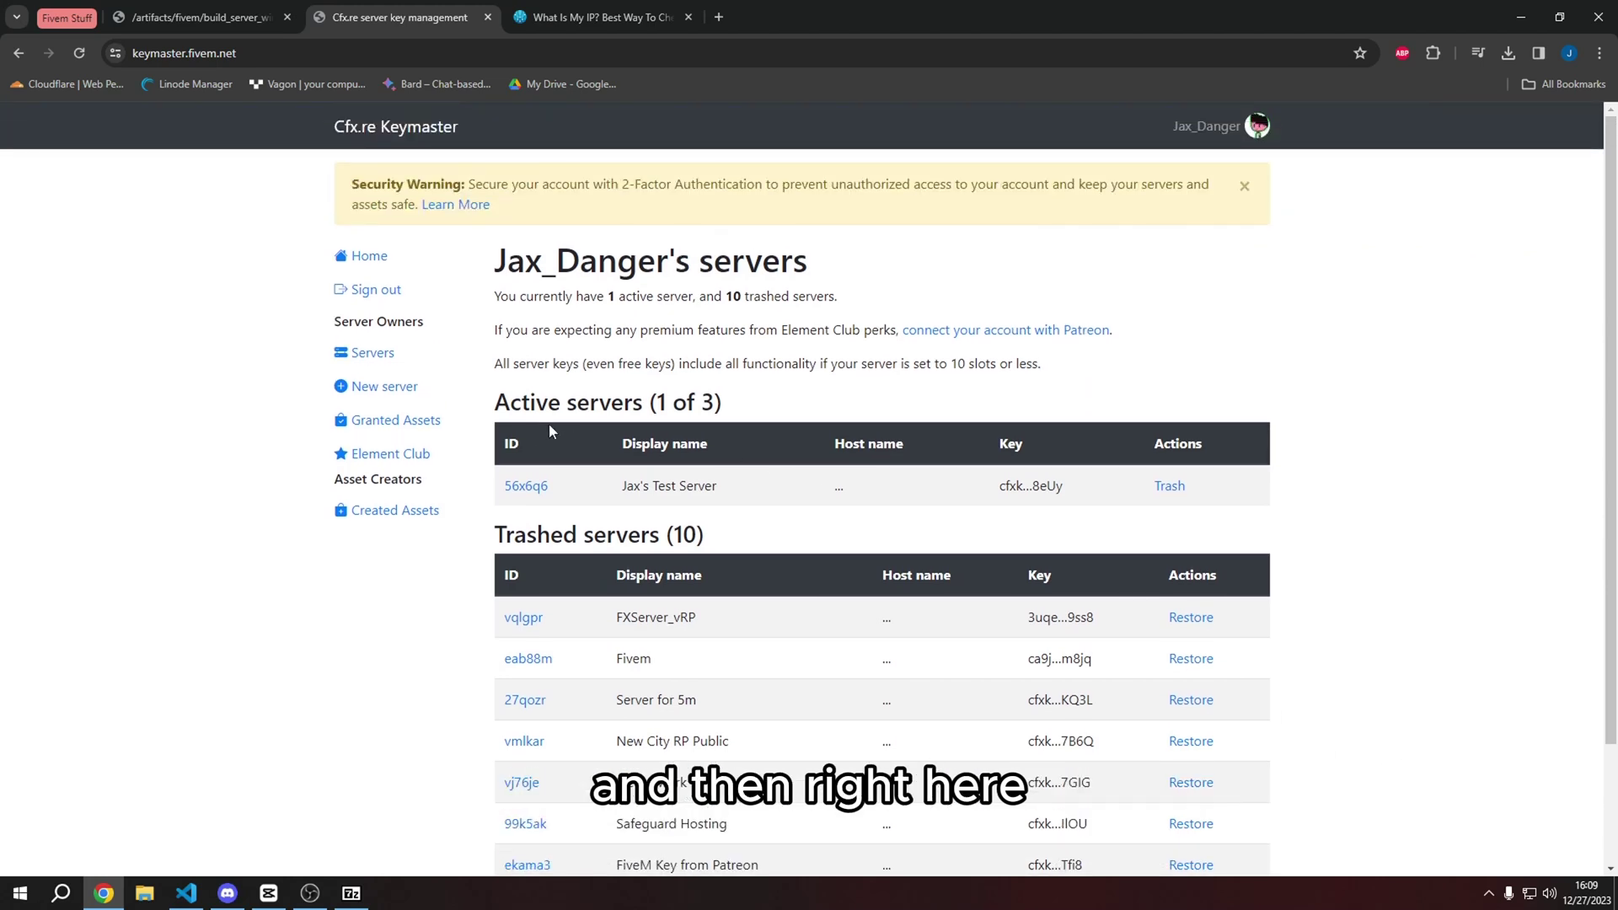
left_click_drag(518, 403, 729, 410)
left_click(643, 408)
left_click(741, 408)
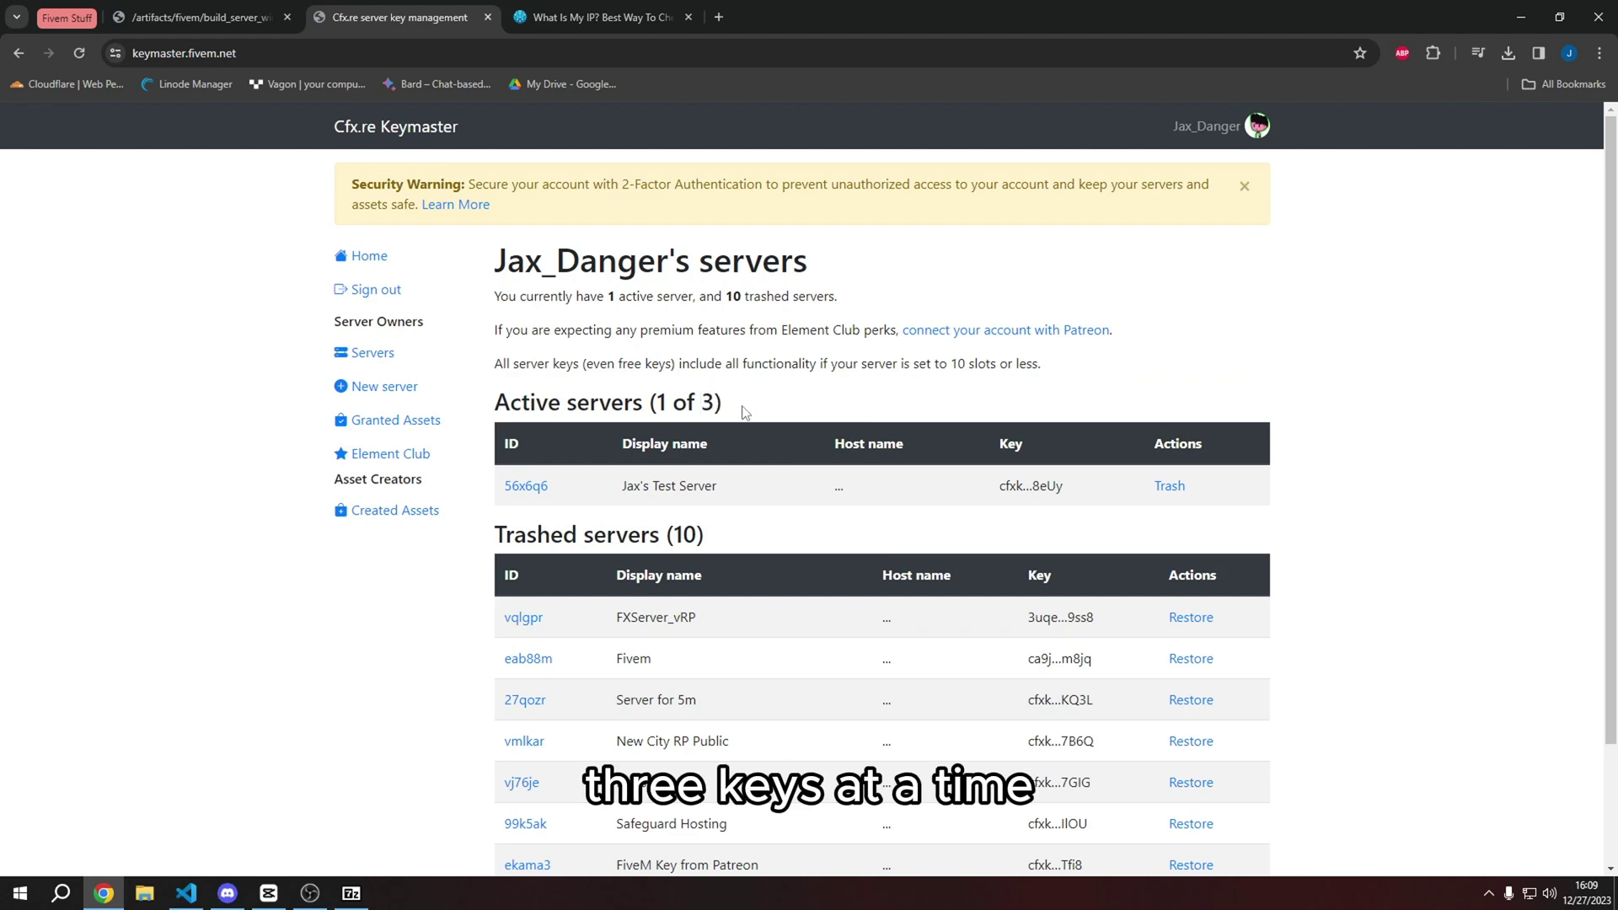
left_click(526, 486)
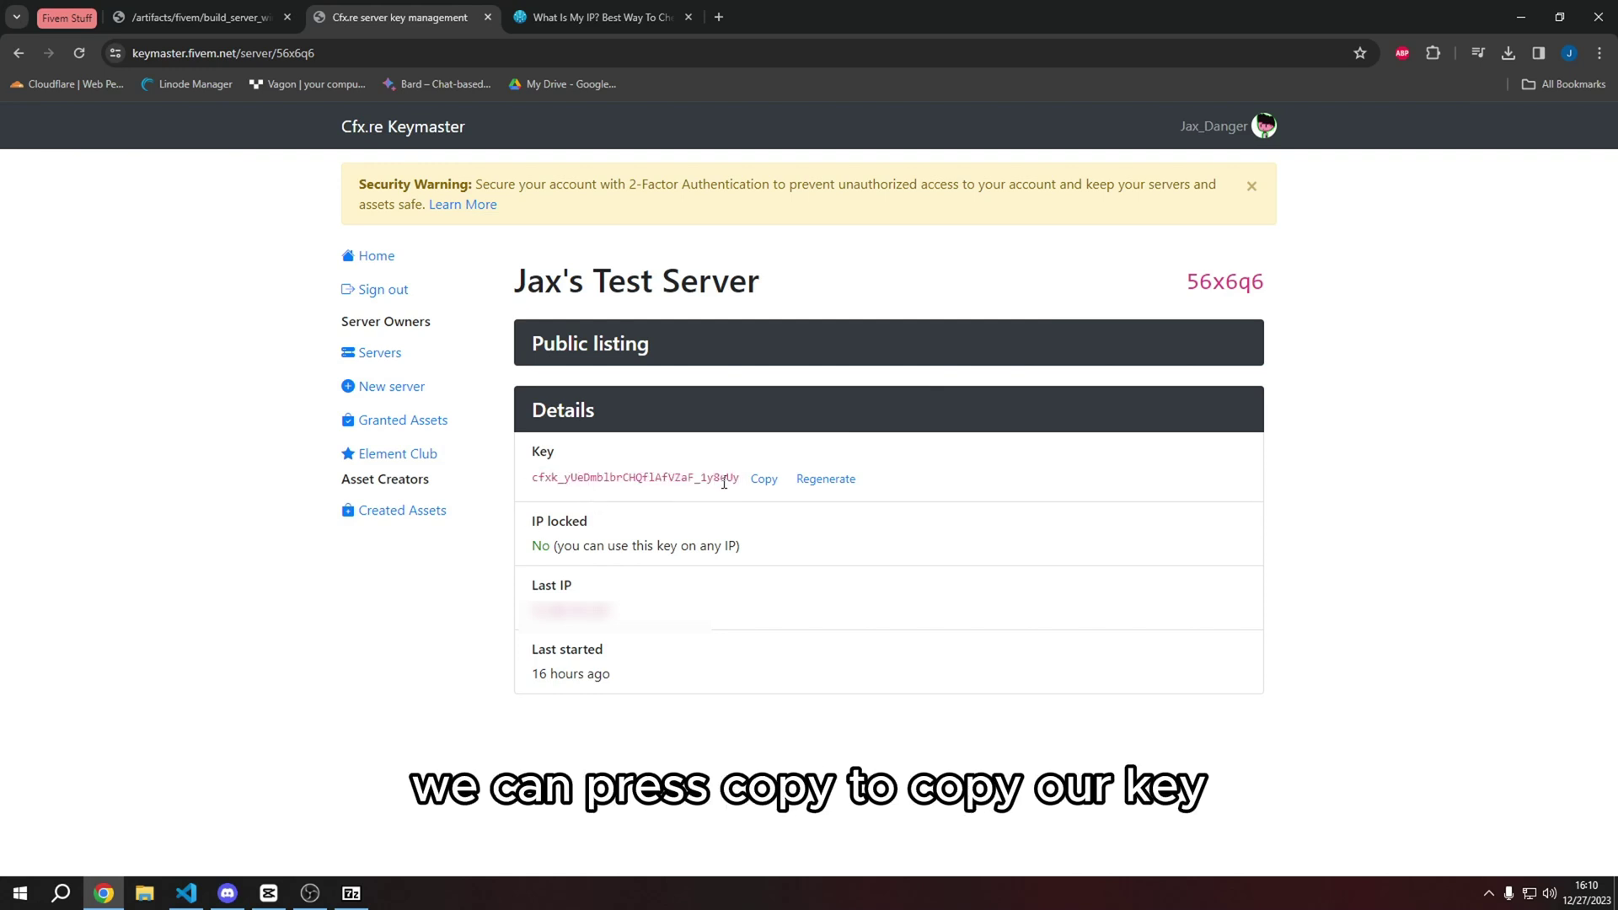
left_click(764, 479)
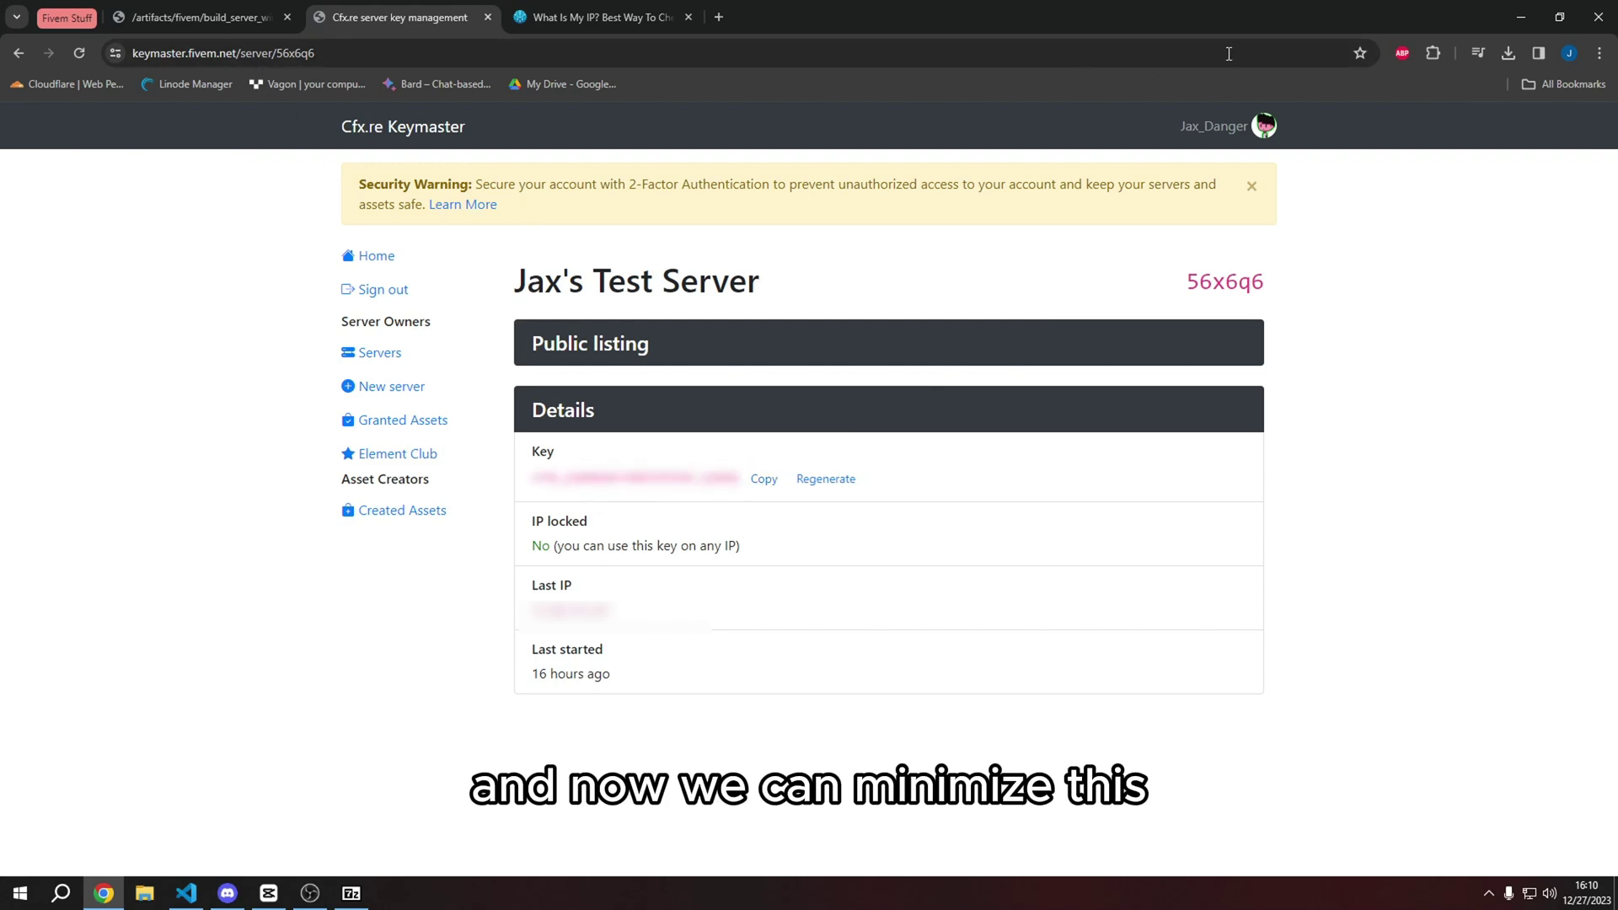
Minimize the browser and create a folder named MyCoolServer on the desktop
left_click(1521, 17)
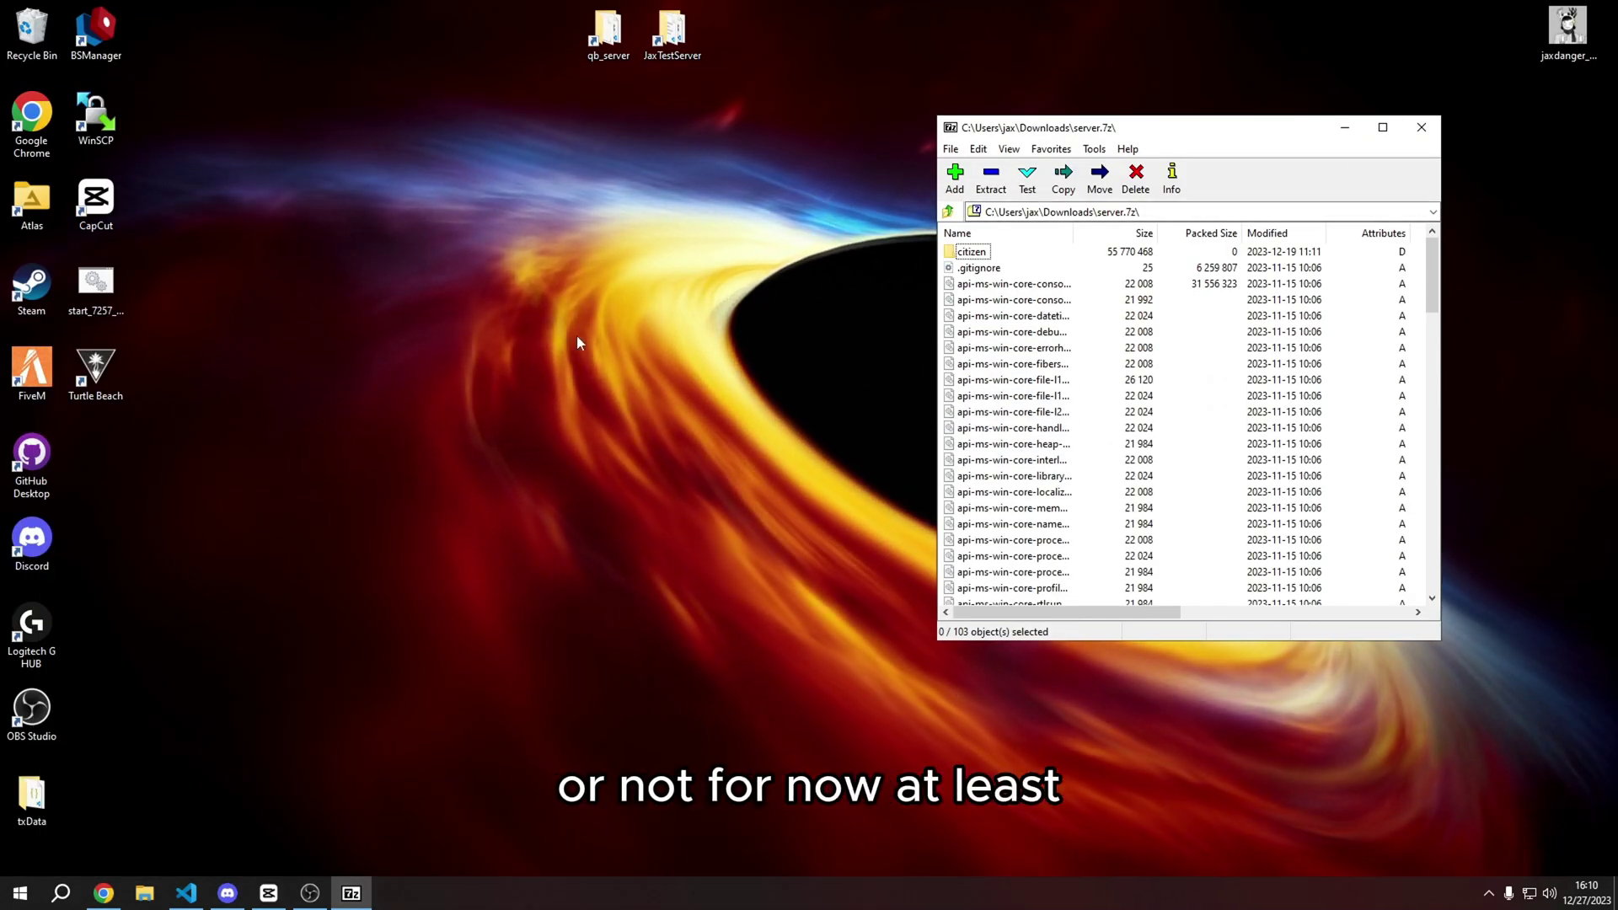
right_click(553, 399)
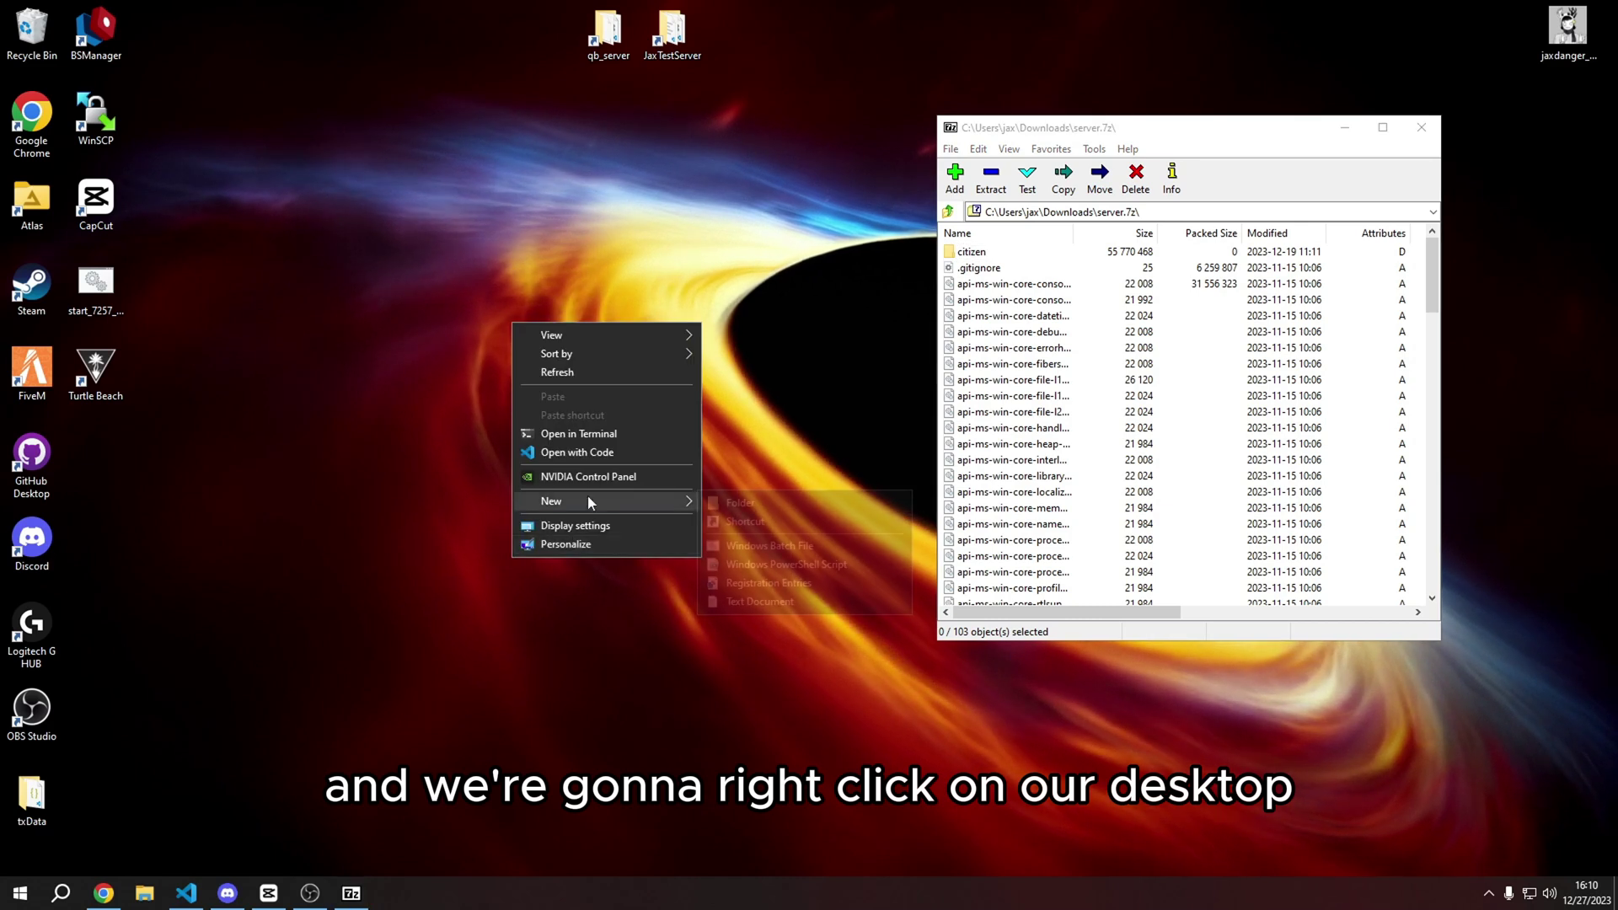
mouse_move(588, 497)
left_click(757, 504)
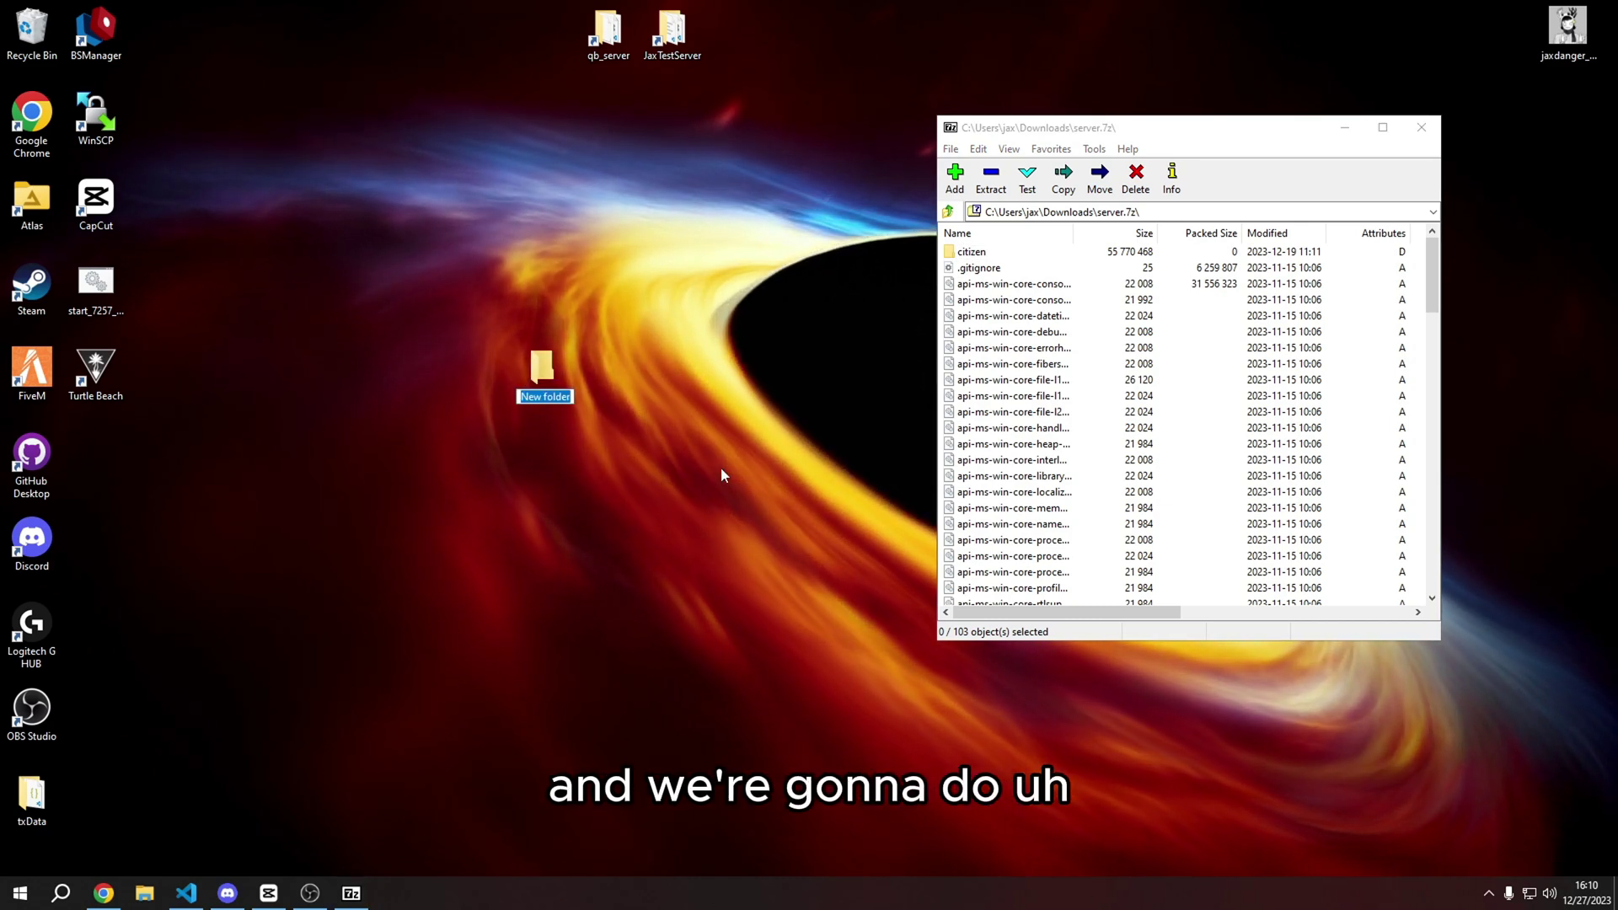
type("MyC")
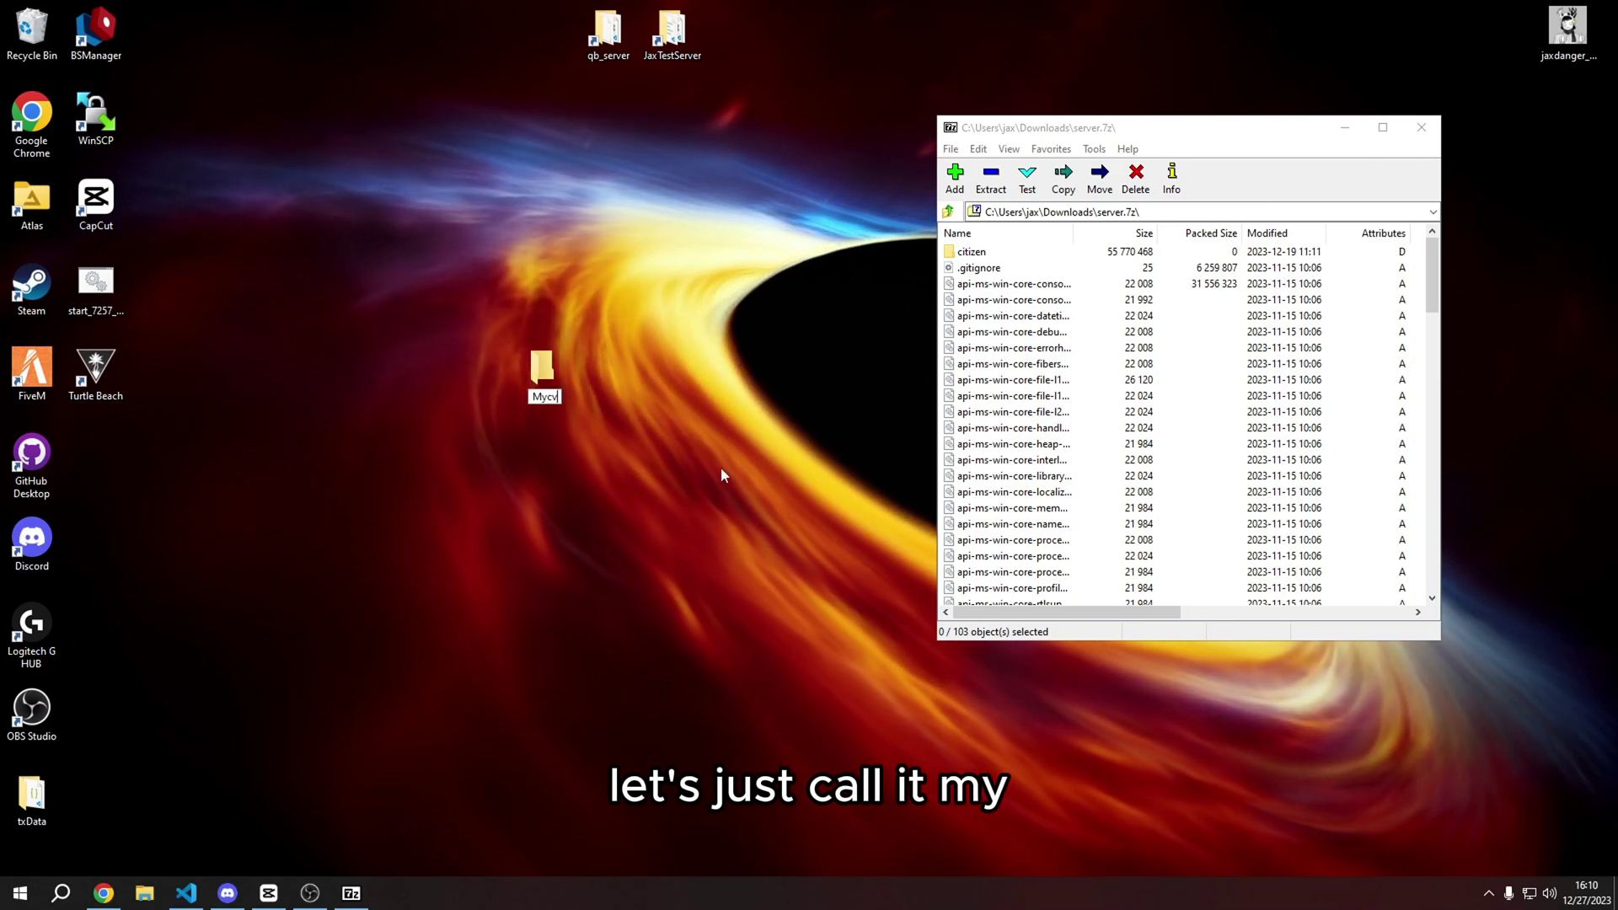
type("oolServer")
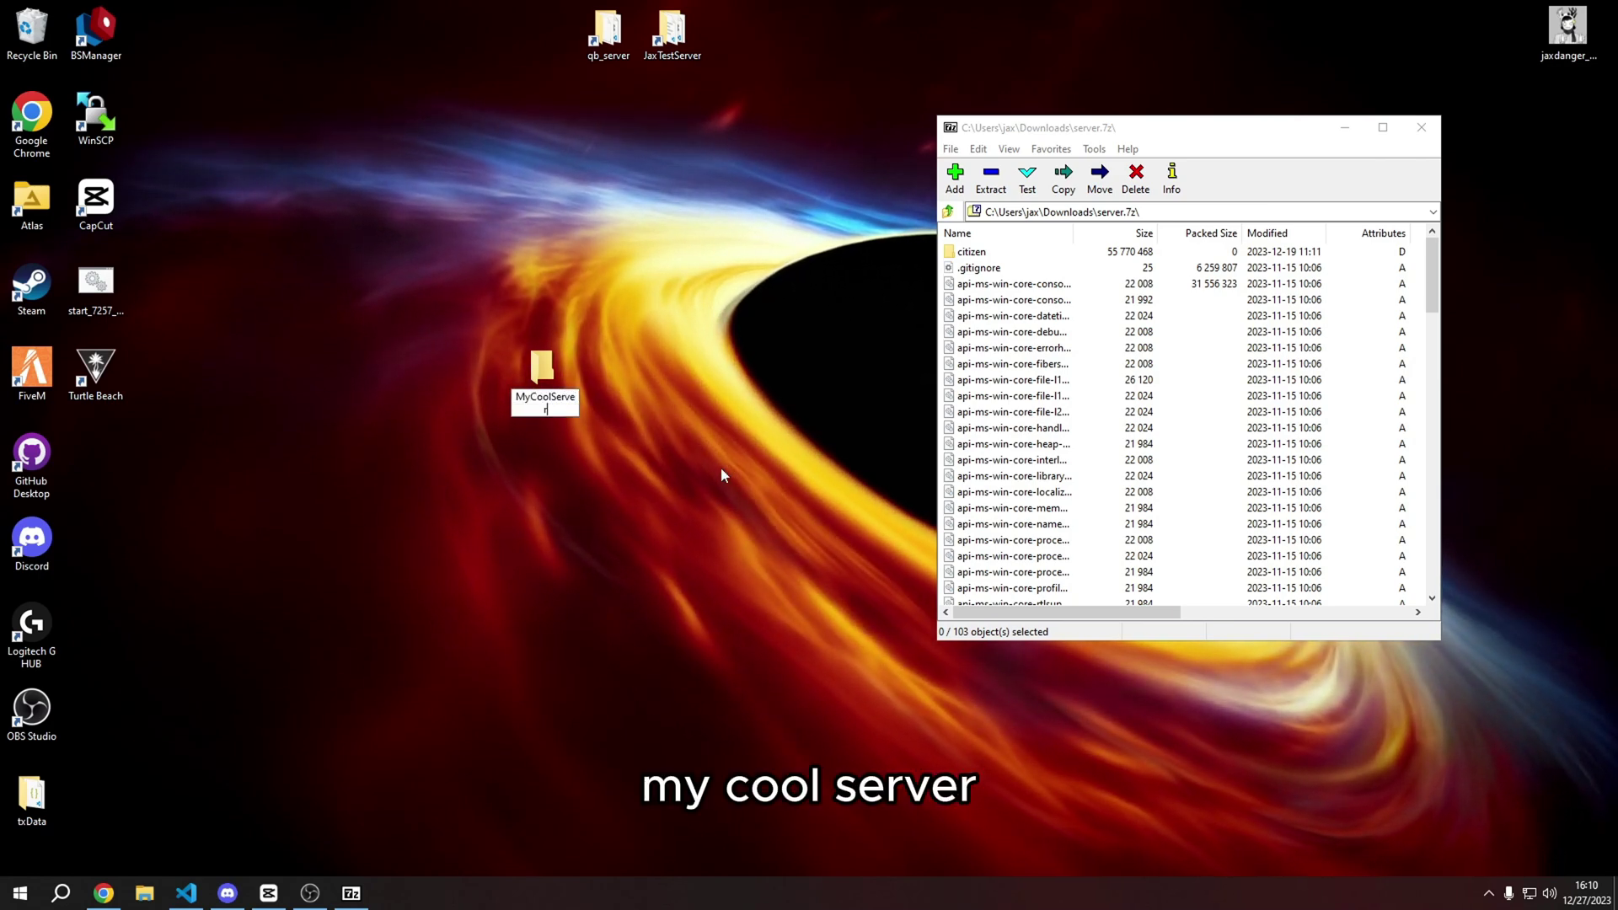
key("Return")
Inside the MyCoolServer folder, create a subfolder named server-files and open it
key("Return")
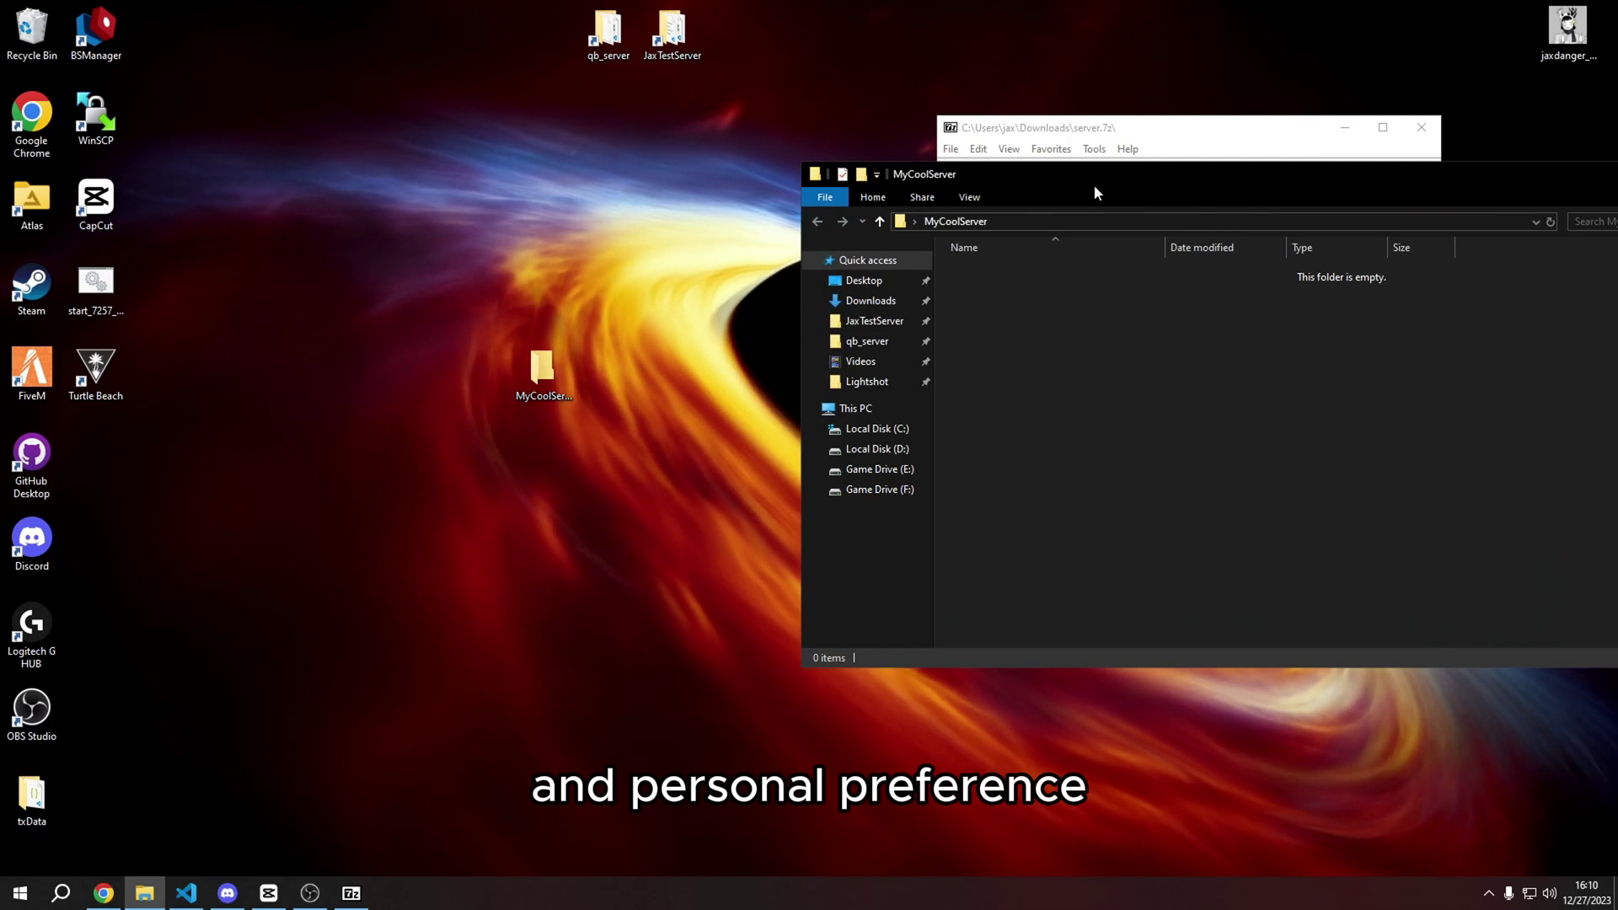
left_click_drag(1094, 185, 375, 319)
right_click(358, 455)
mouse_move(357, 455)
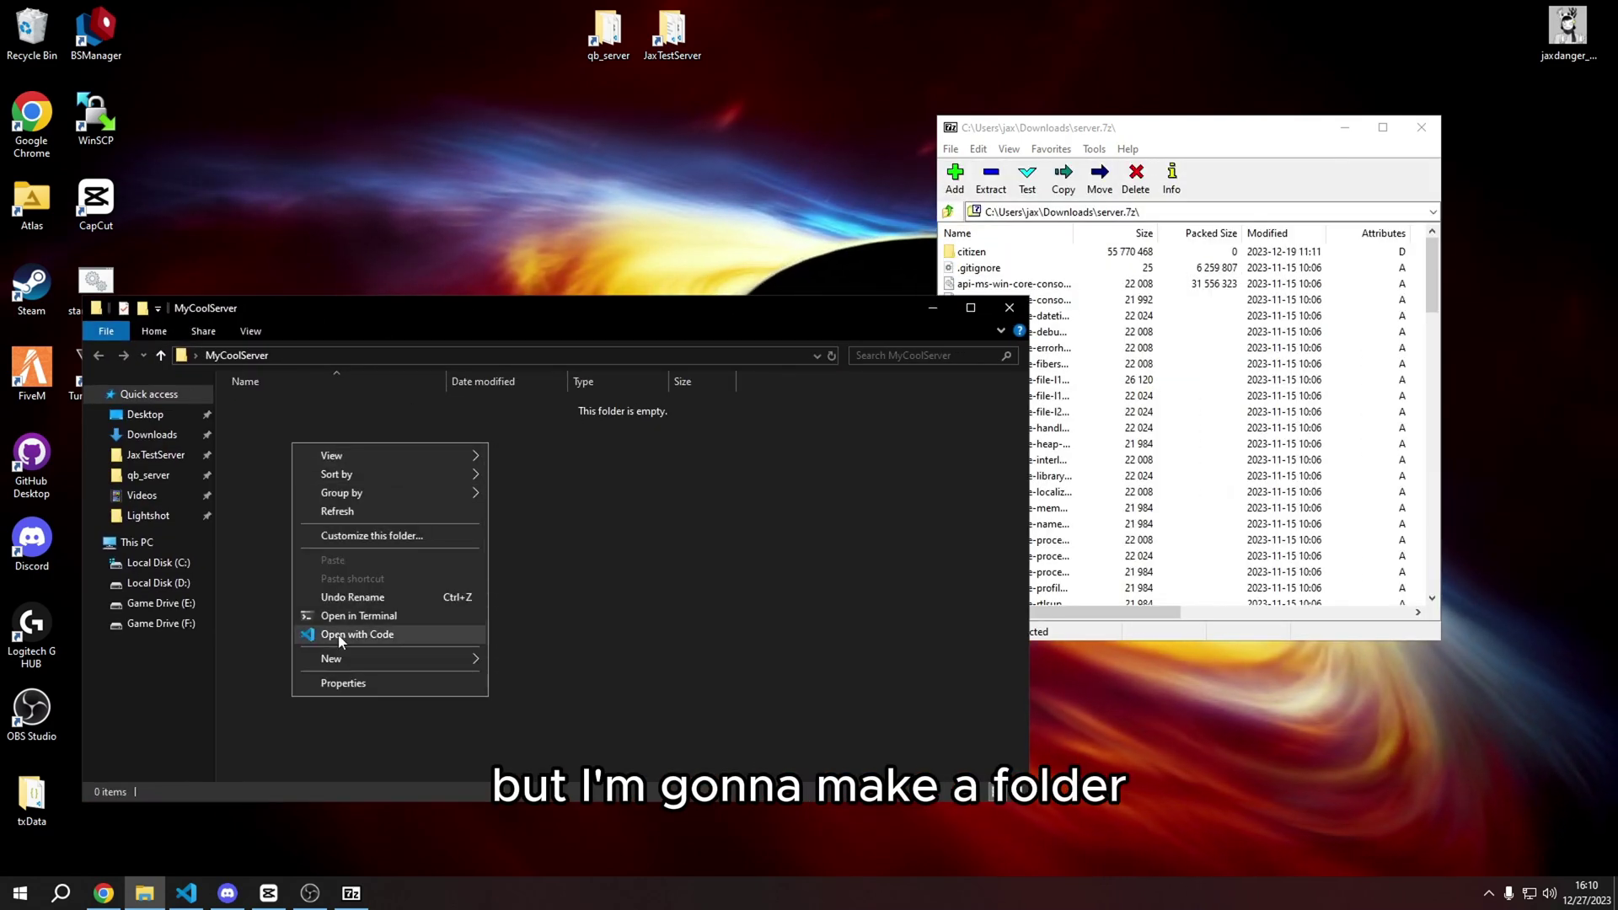
mouse_move(345, 658)
left_click(523, 659)
type("server-files")
key("Return")
key("Return")
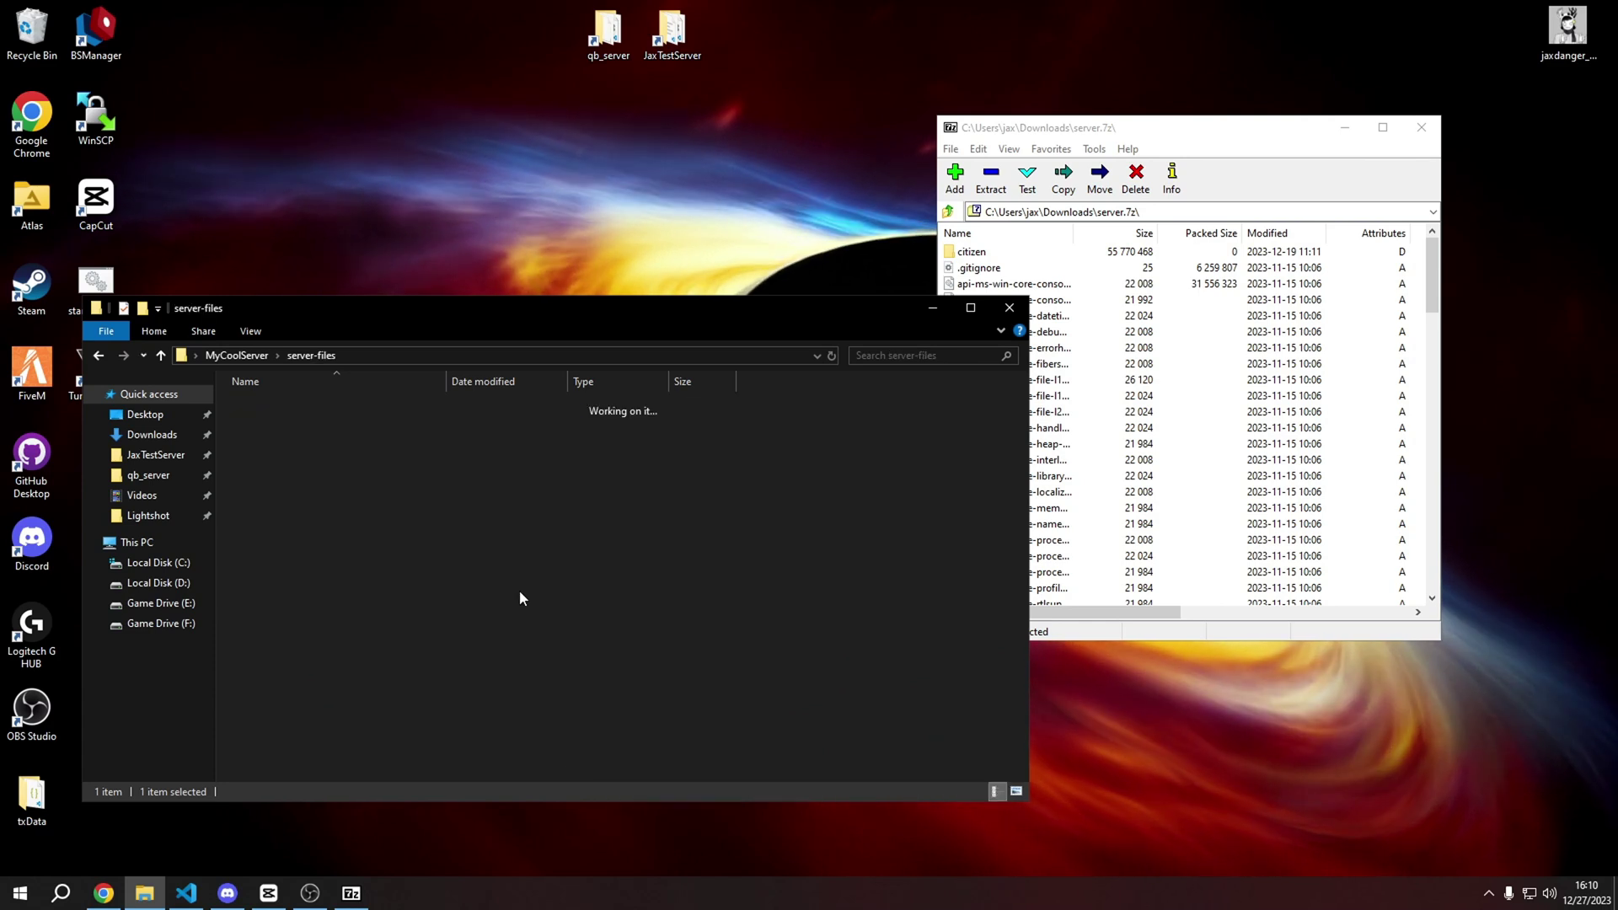
Extract the entire contents of the server.7z archive into the server-files folder, and close the archive window
left_click(1049, 190)
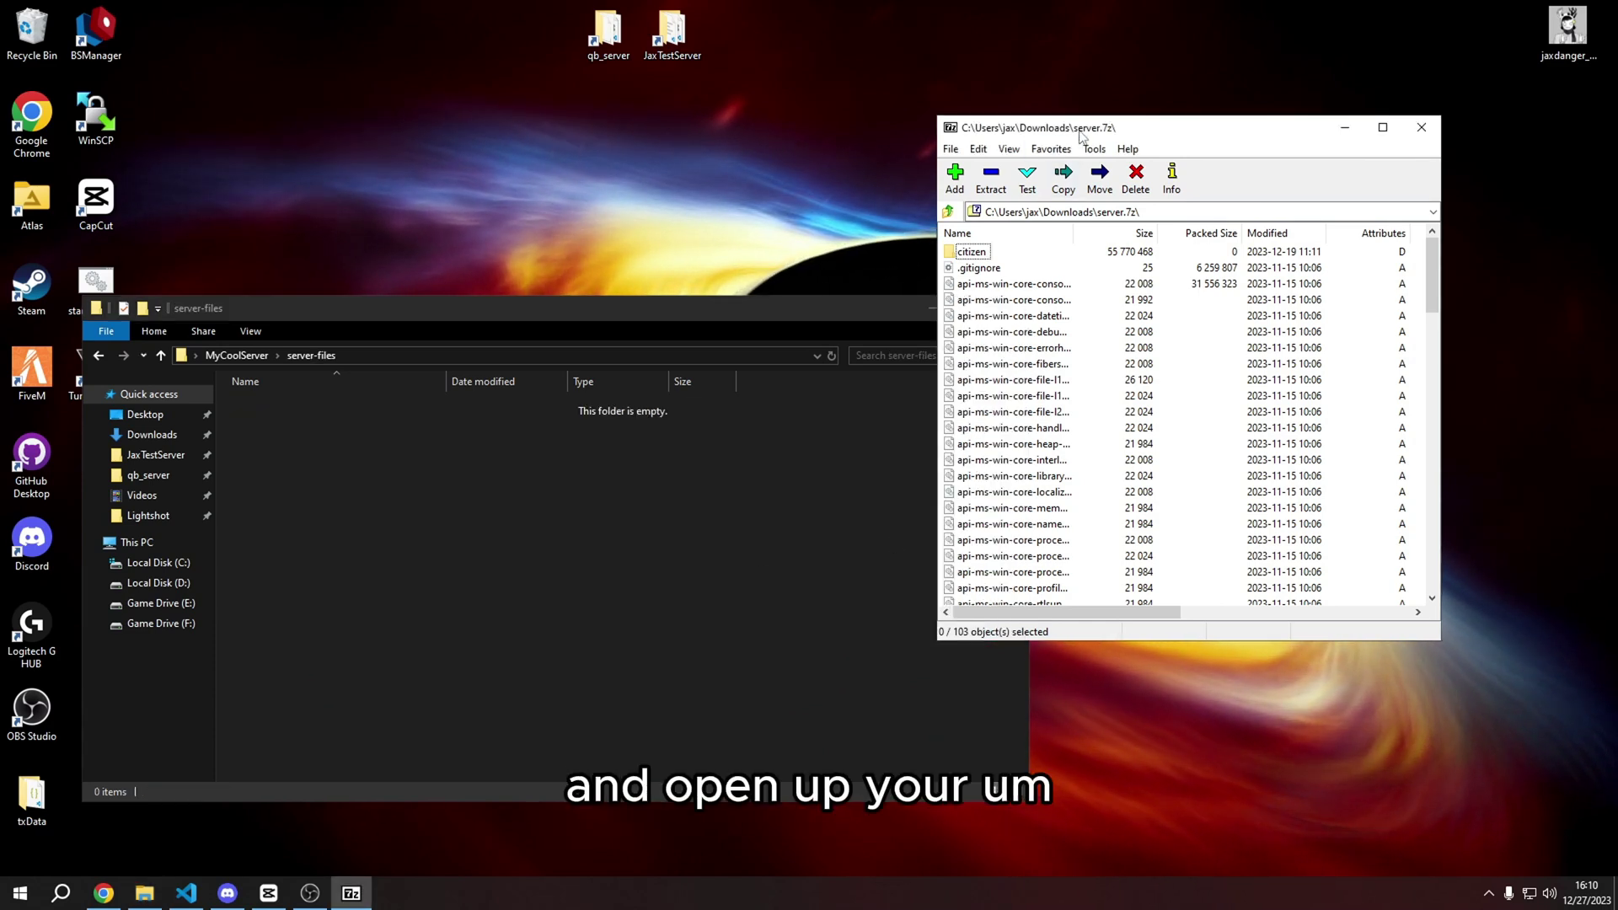
left_click_drag(1090, 139, 1209, 150)
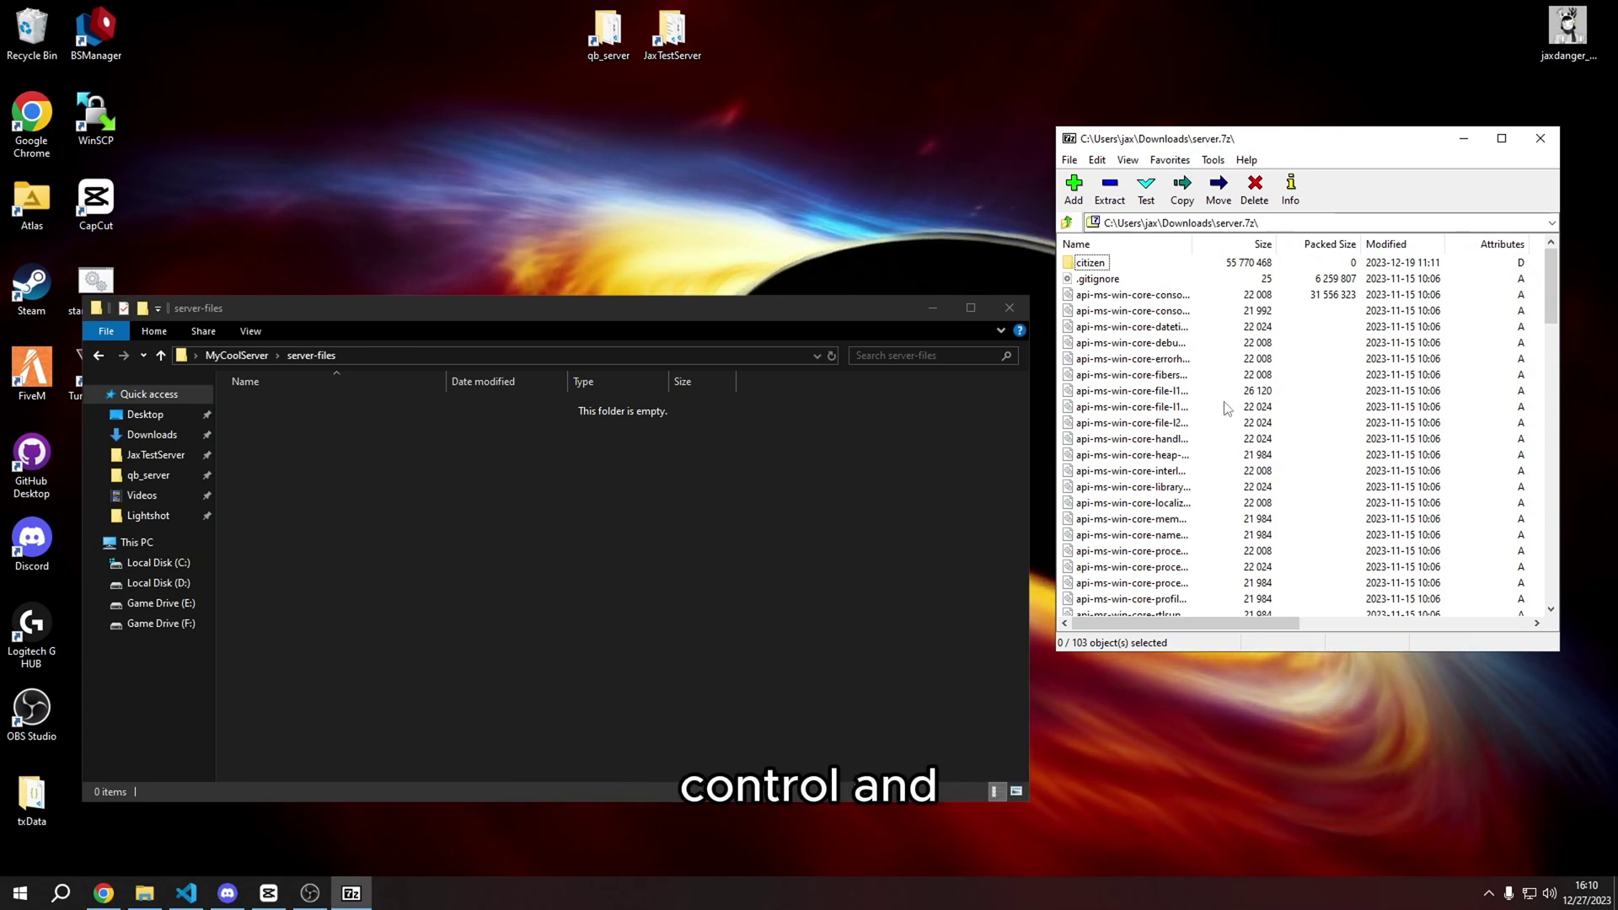
key("ctrl+a")
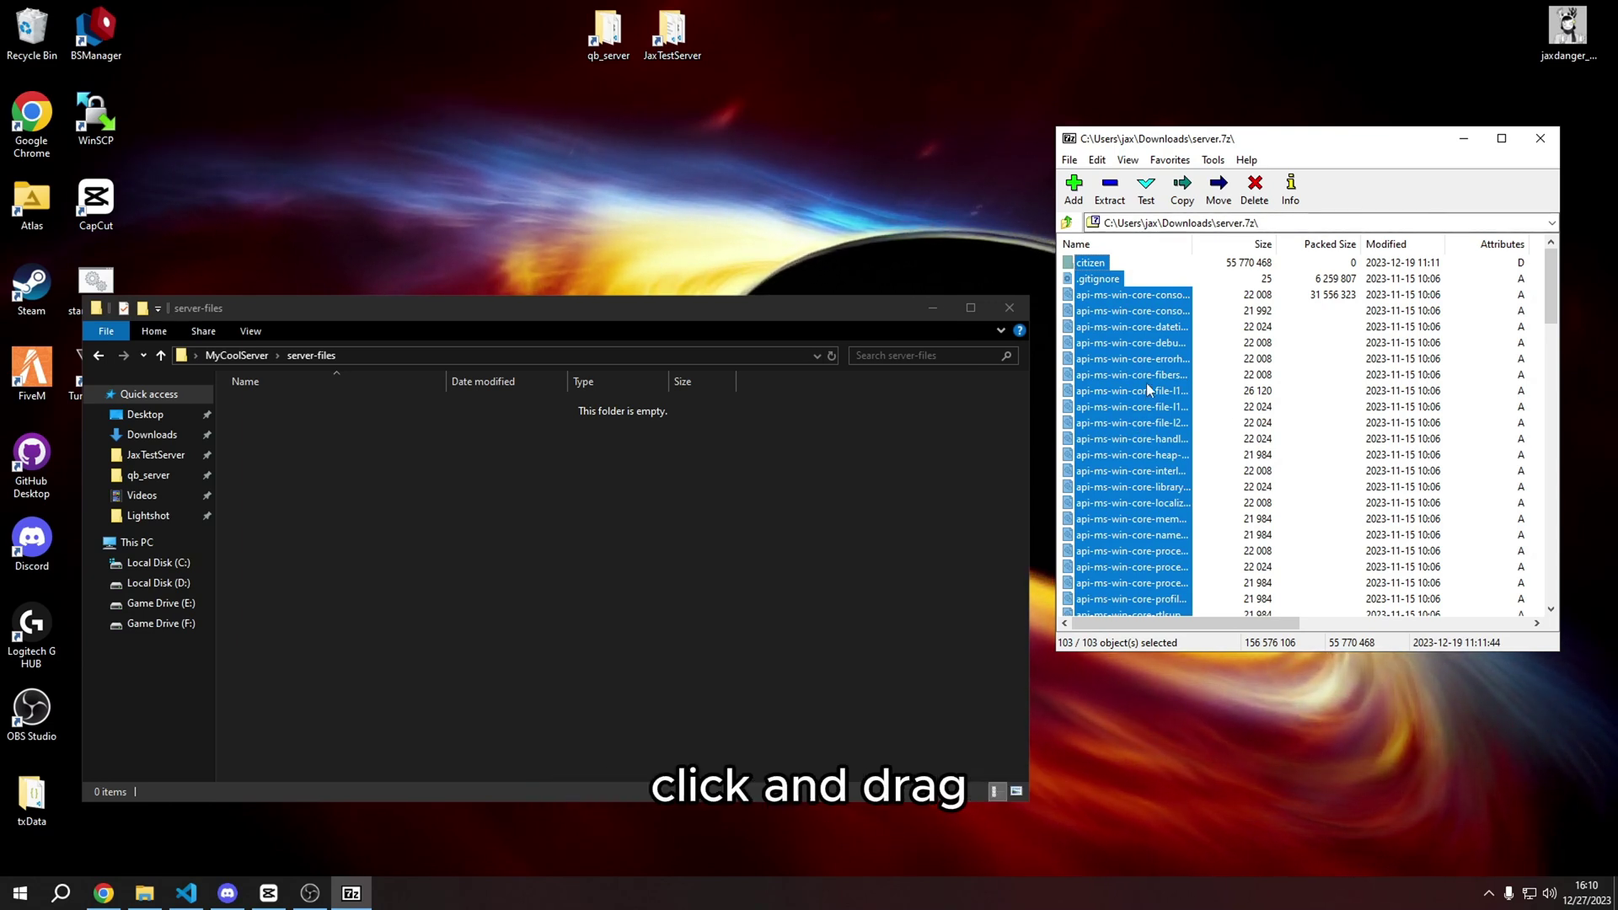
left_click_drag(1127, 390, 728, 535)
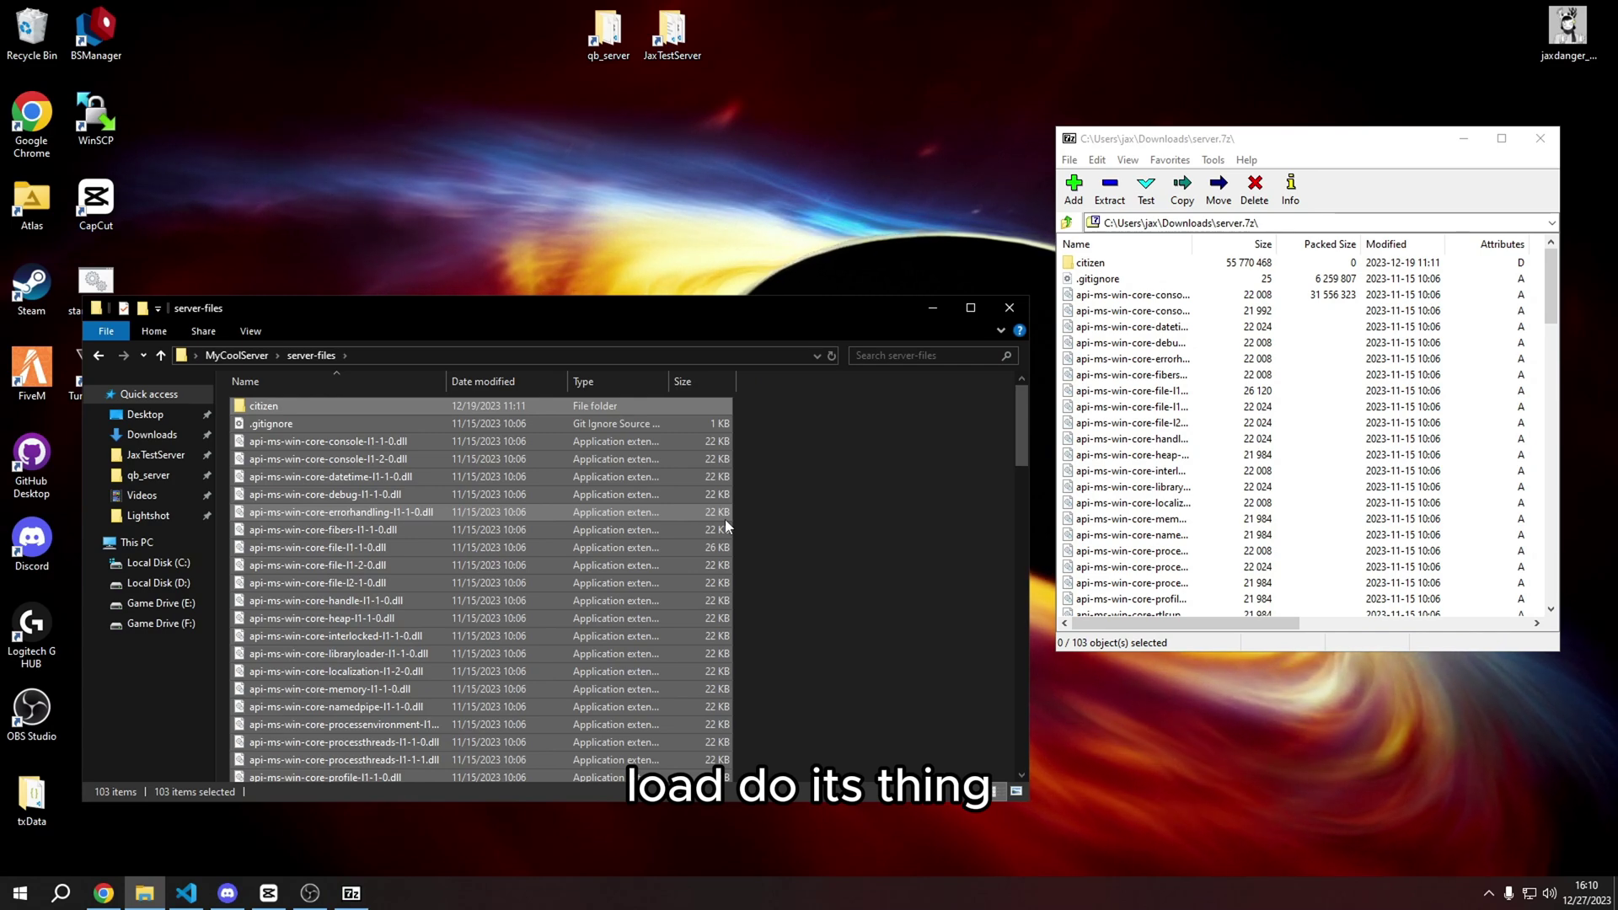
left_click(782, 501)
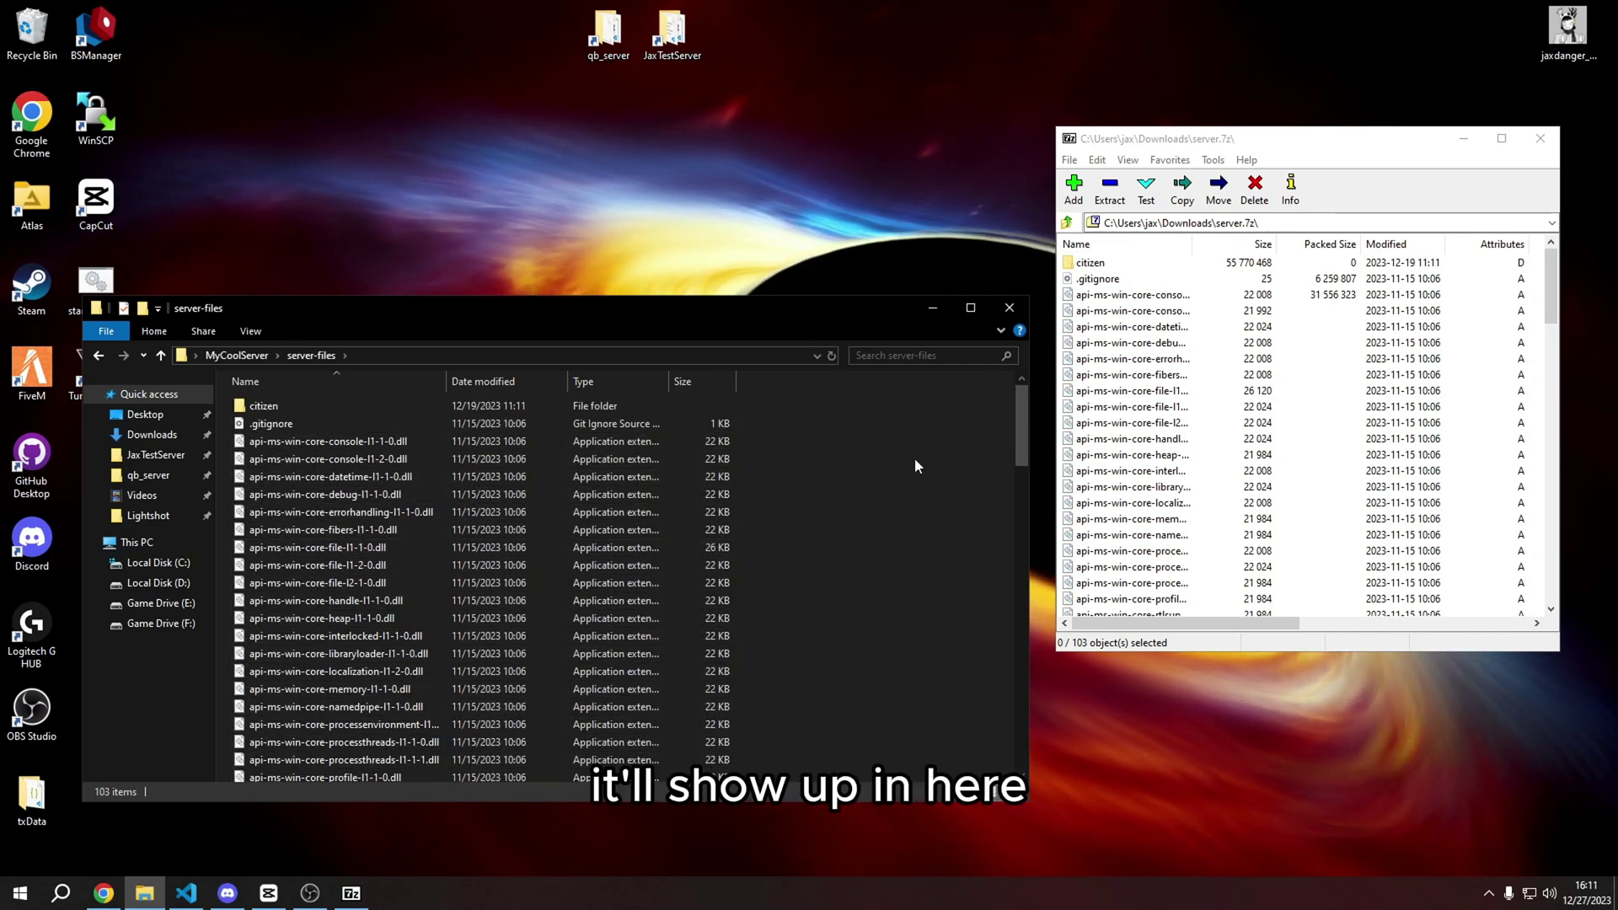
left_click(1540, 138)
Run FXServer.exe from the server-files folder and allow it through Windows Defender Firewall on private networks
left_click_drag(826, 302, 1208, 131)
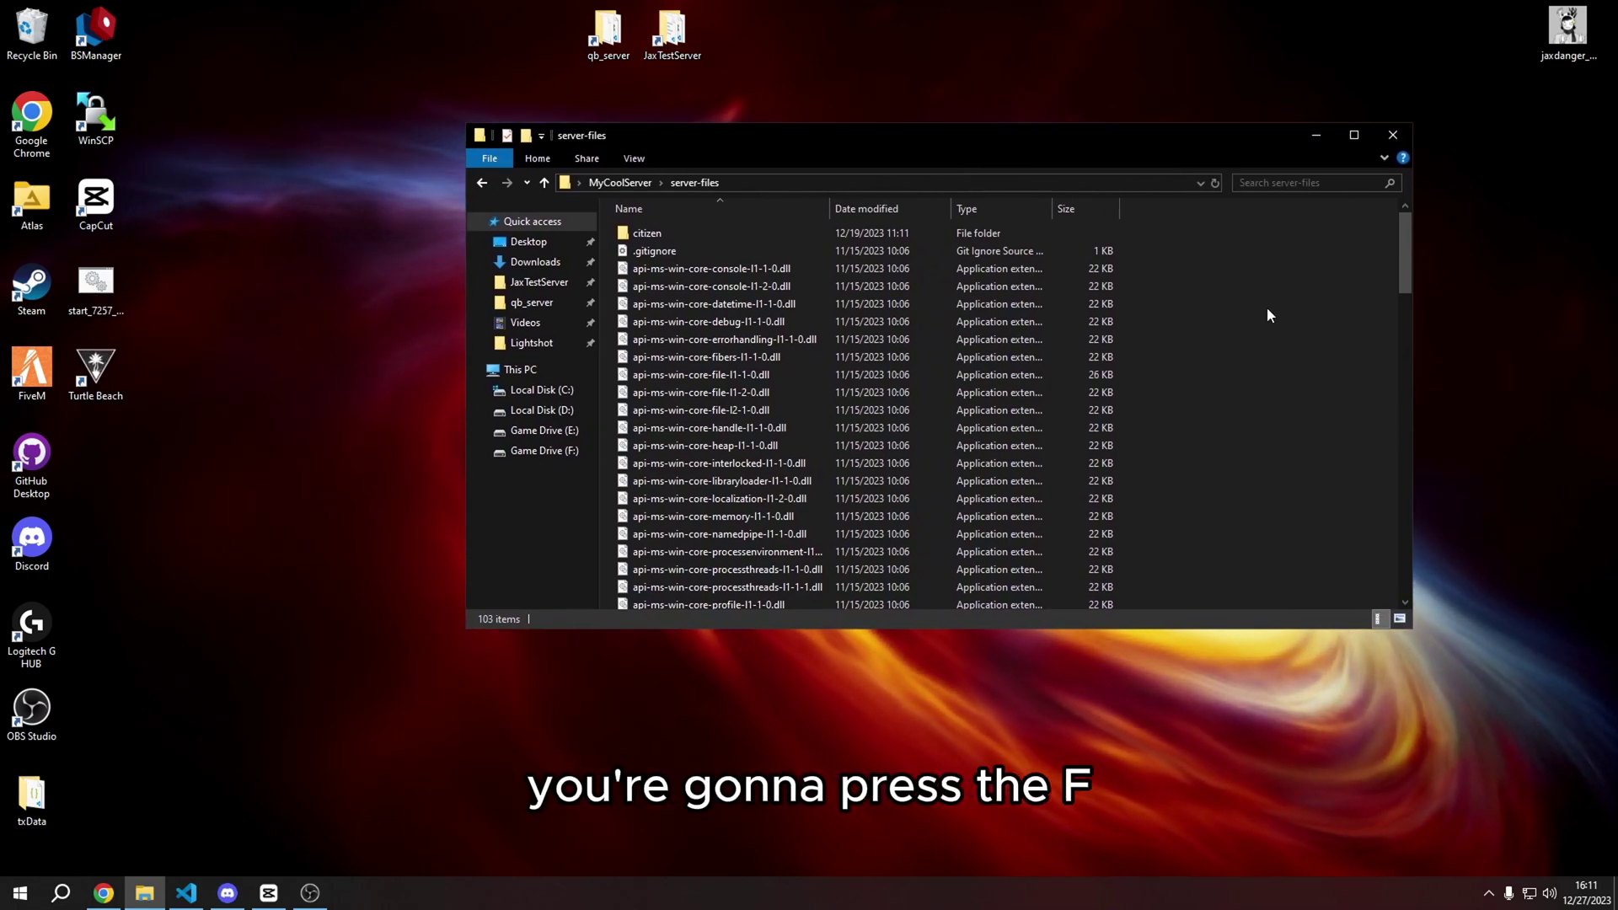
key("f")
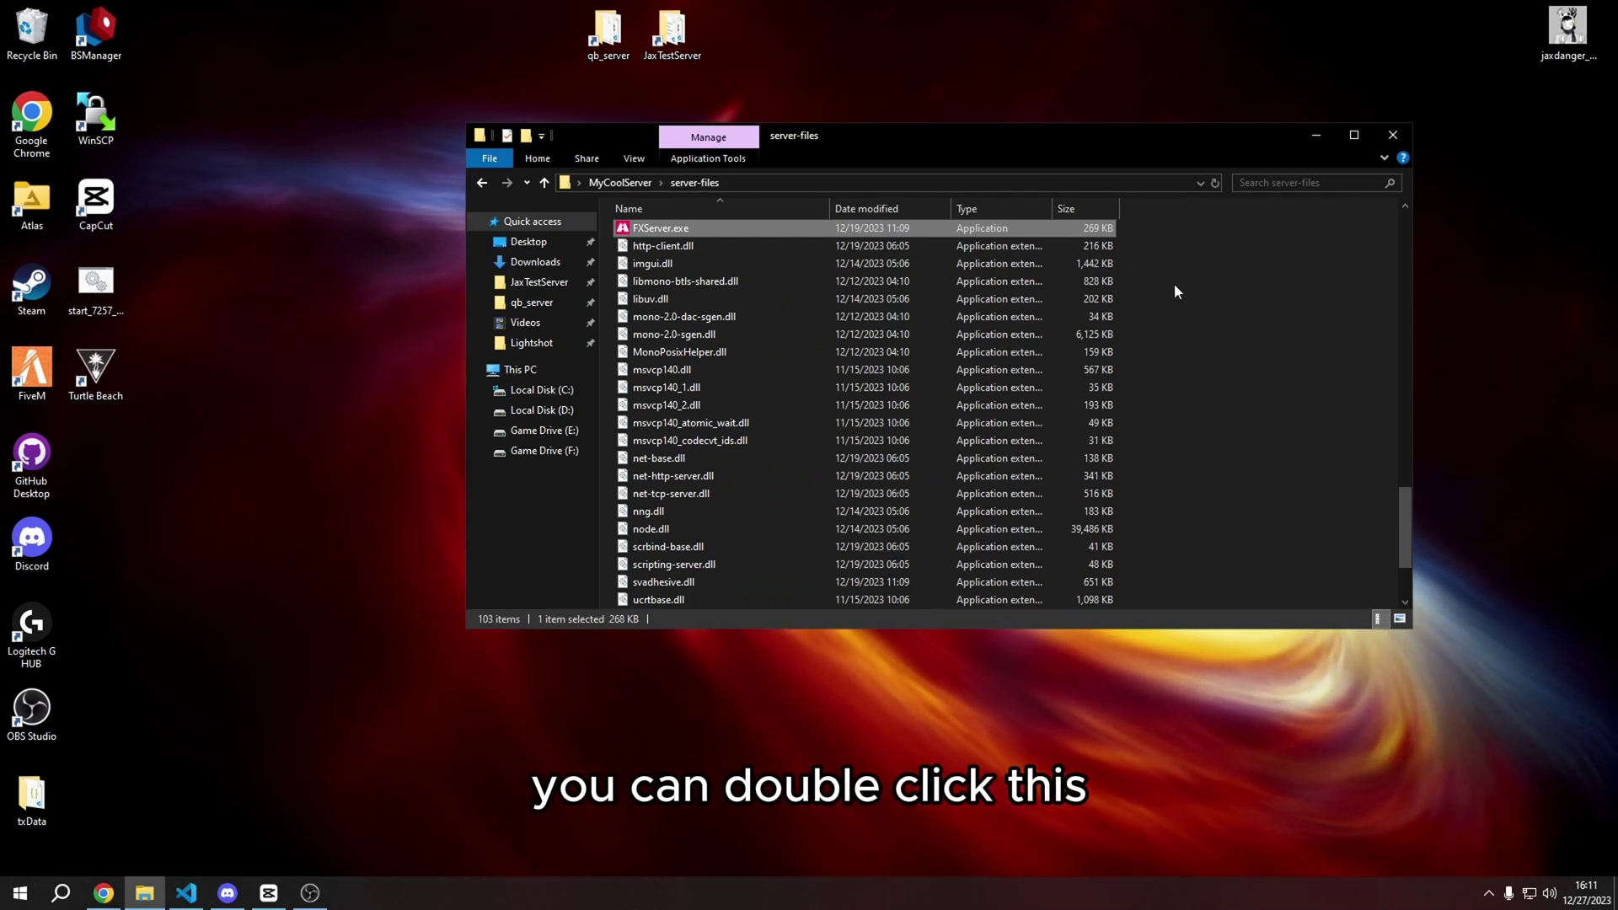
key("Return")
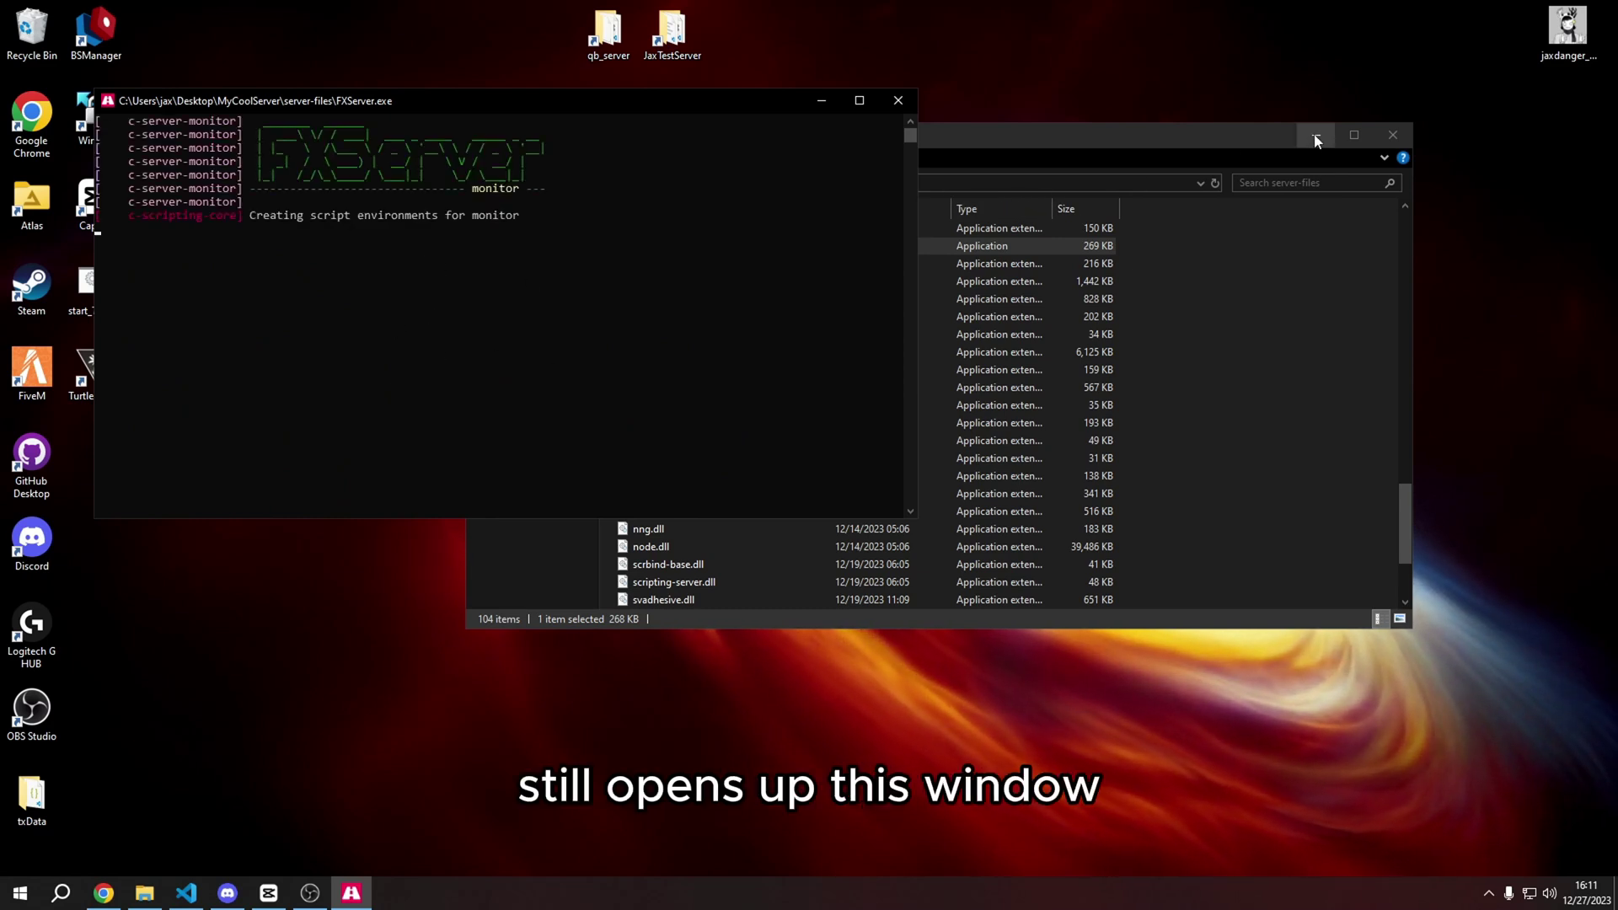
left_click(1162, 168)
left_click_drag(674, 307, 650, 293)
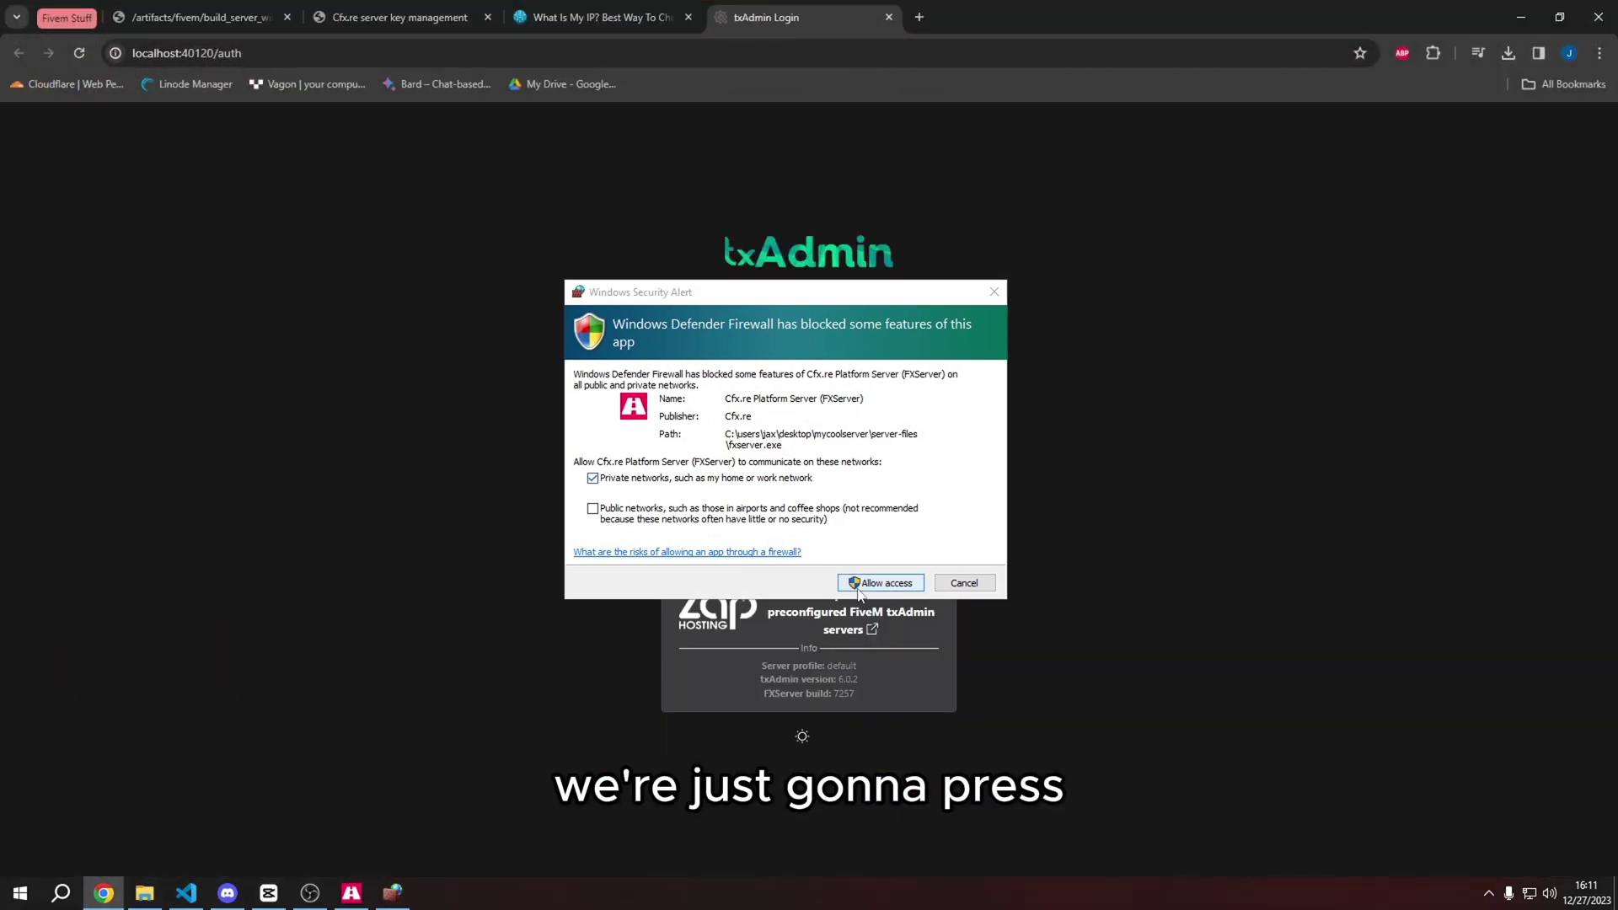
left_click(867, 586)
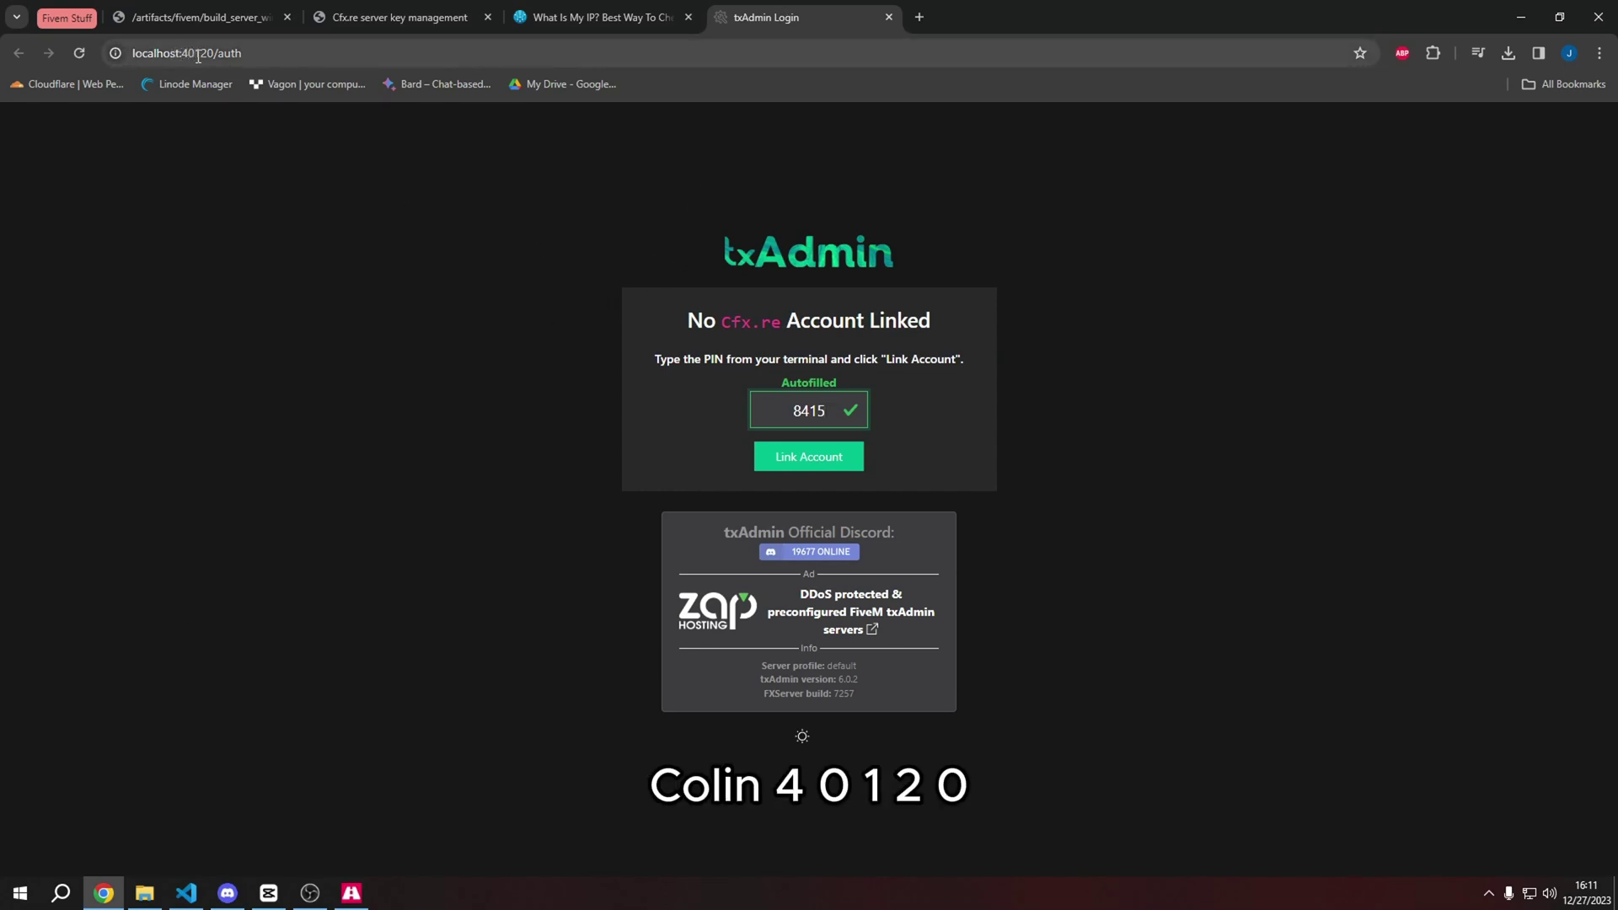
Check the local txAdmin address and the registration PIN in the server console, and submit the autofilled PIN to link the Cfx.re account
mouse_move(182, 53)
left_mouse_down()
mouse_move(218, 53)
mouse_move(141, 53)
mouse_move(158, 51)
left_mouse_up()
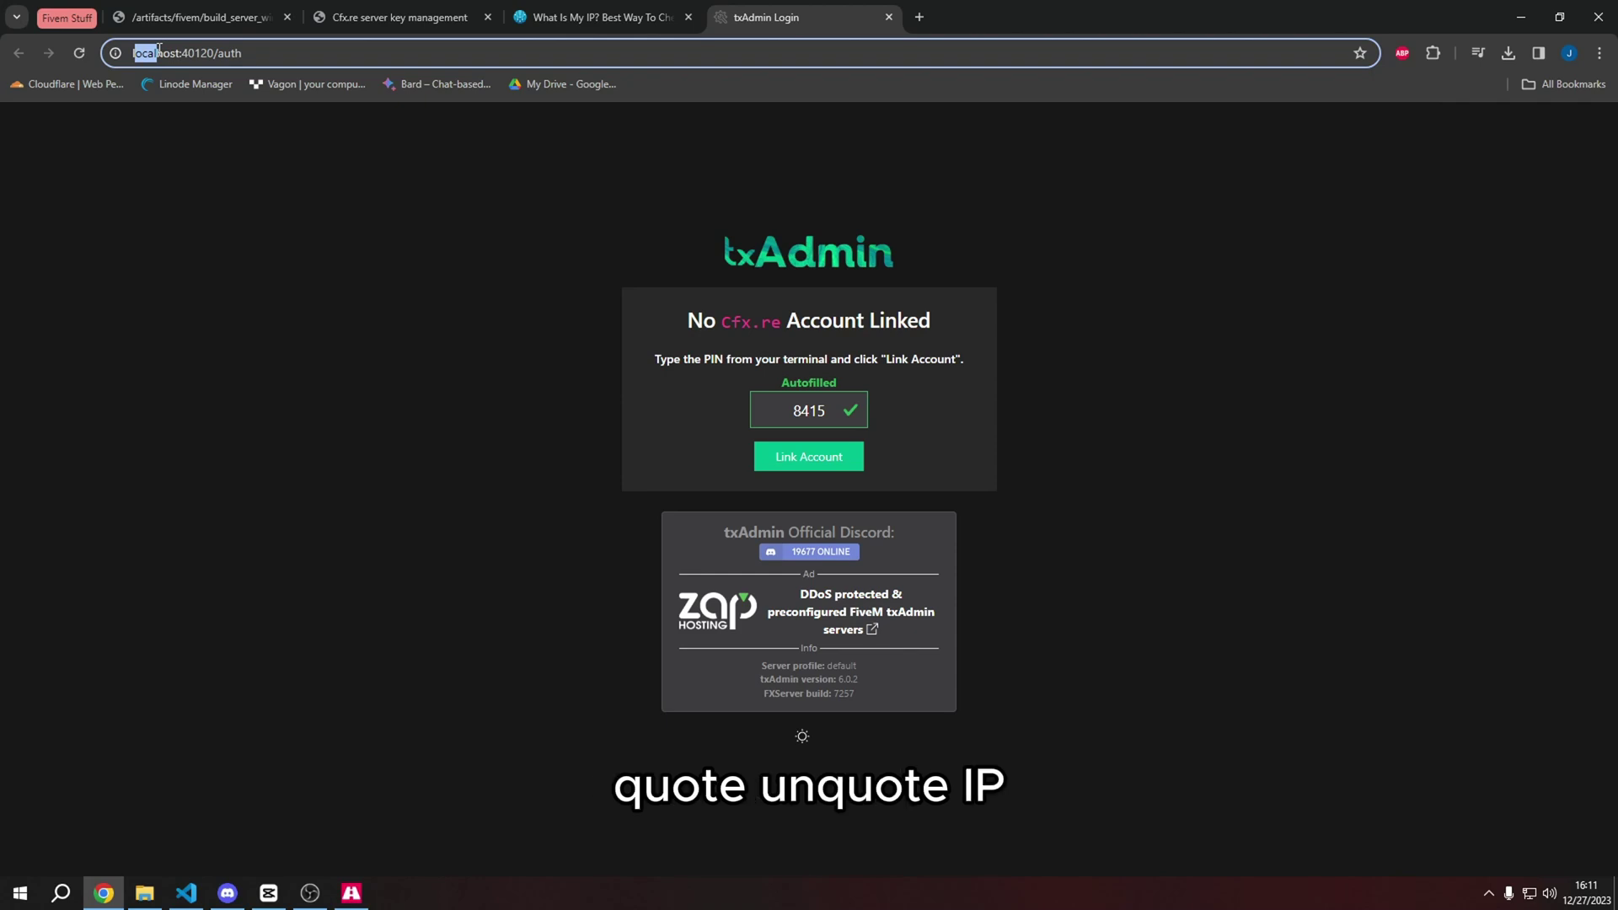
double_click(159, 52)
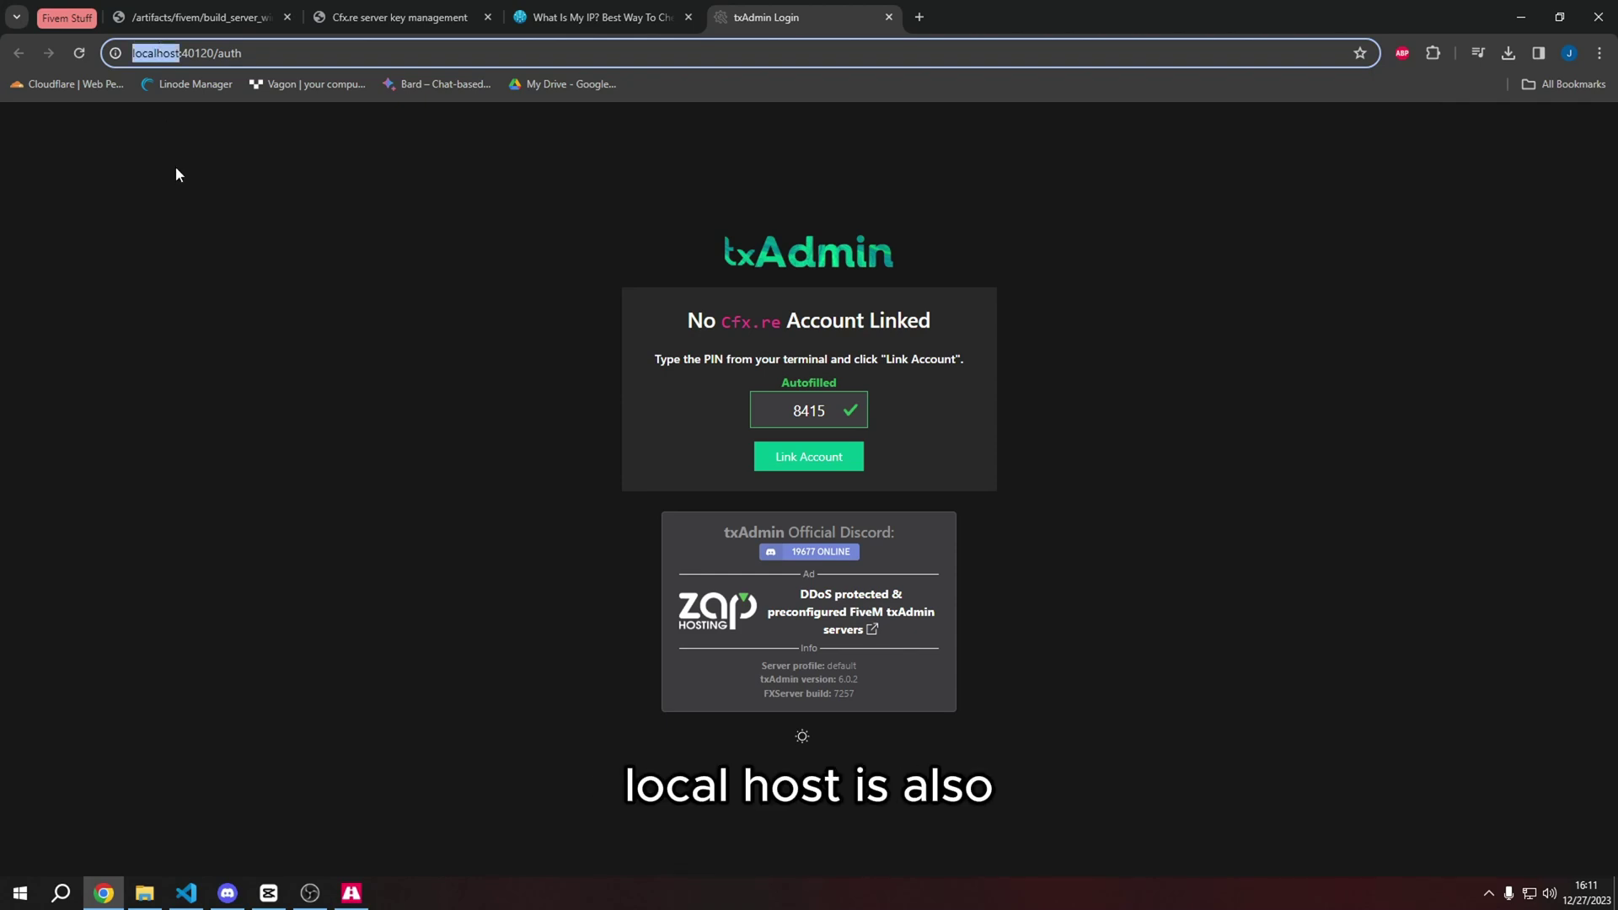
left_click(185, 197)
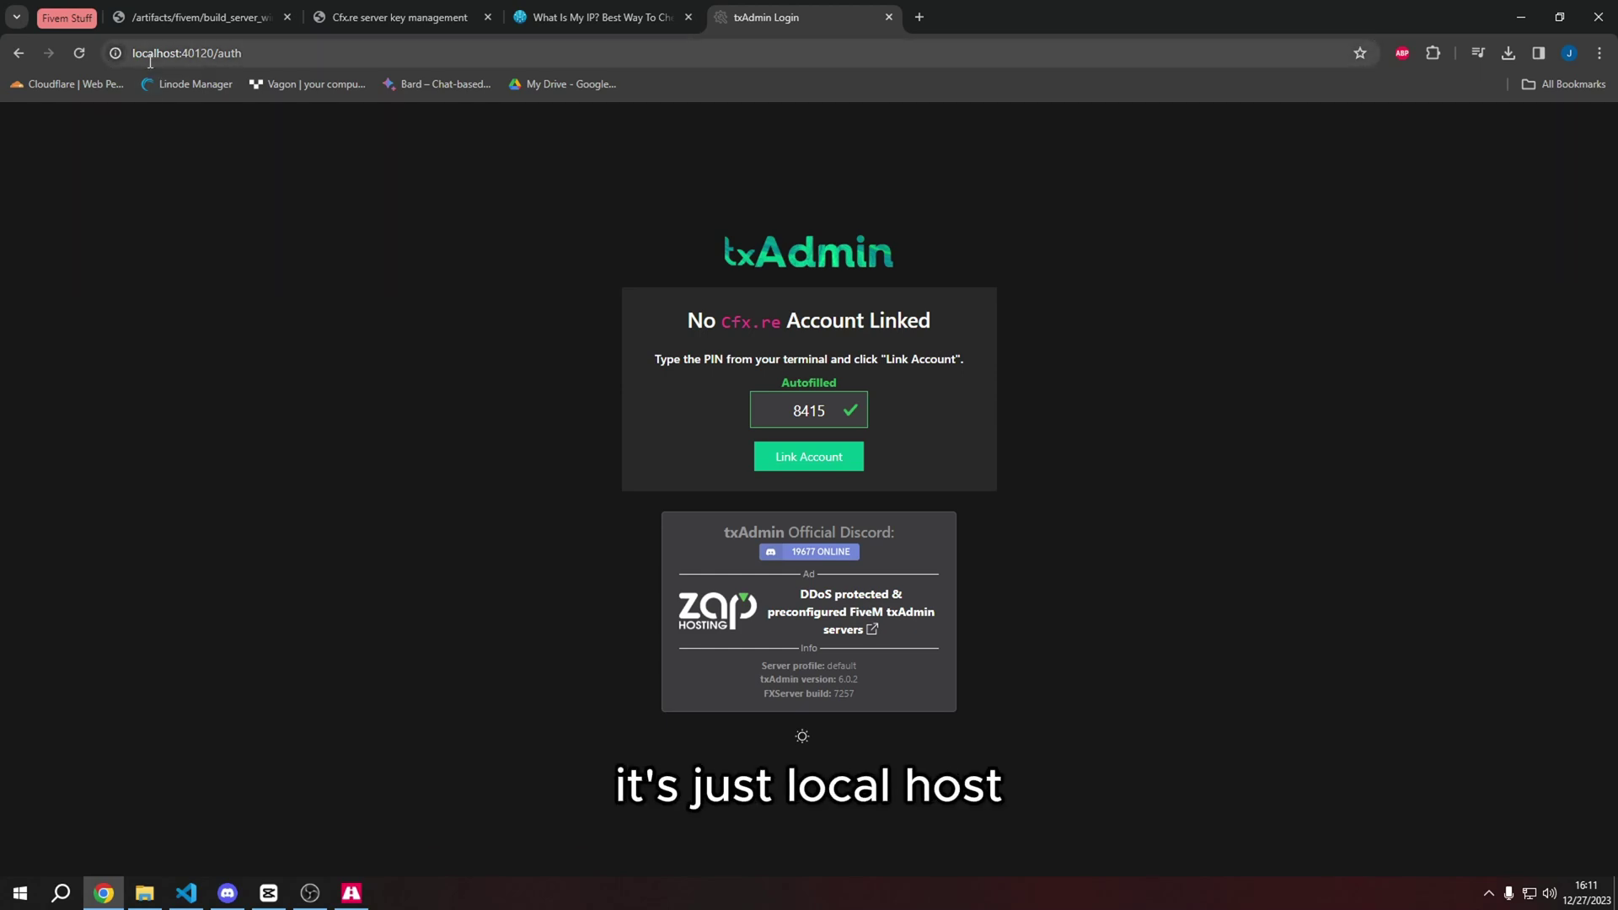
left_click(352, 892)
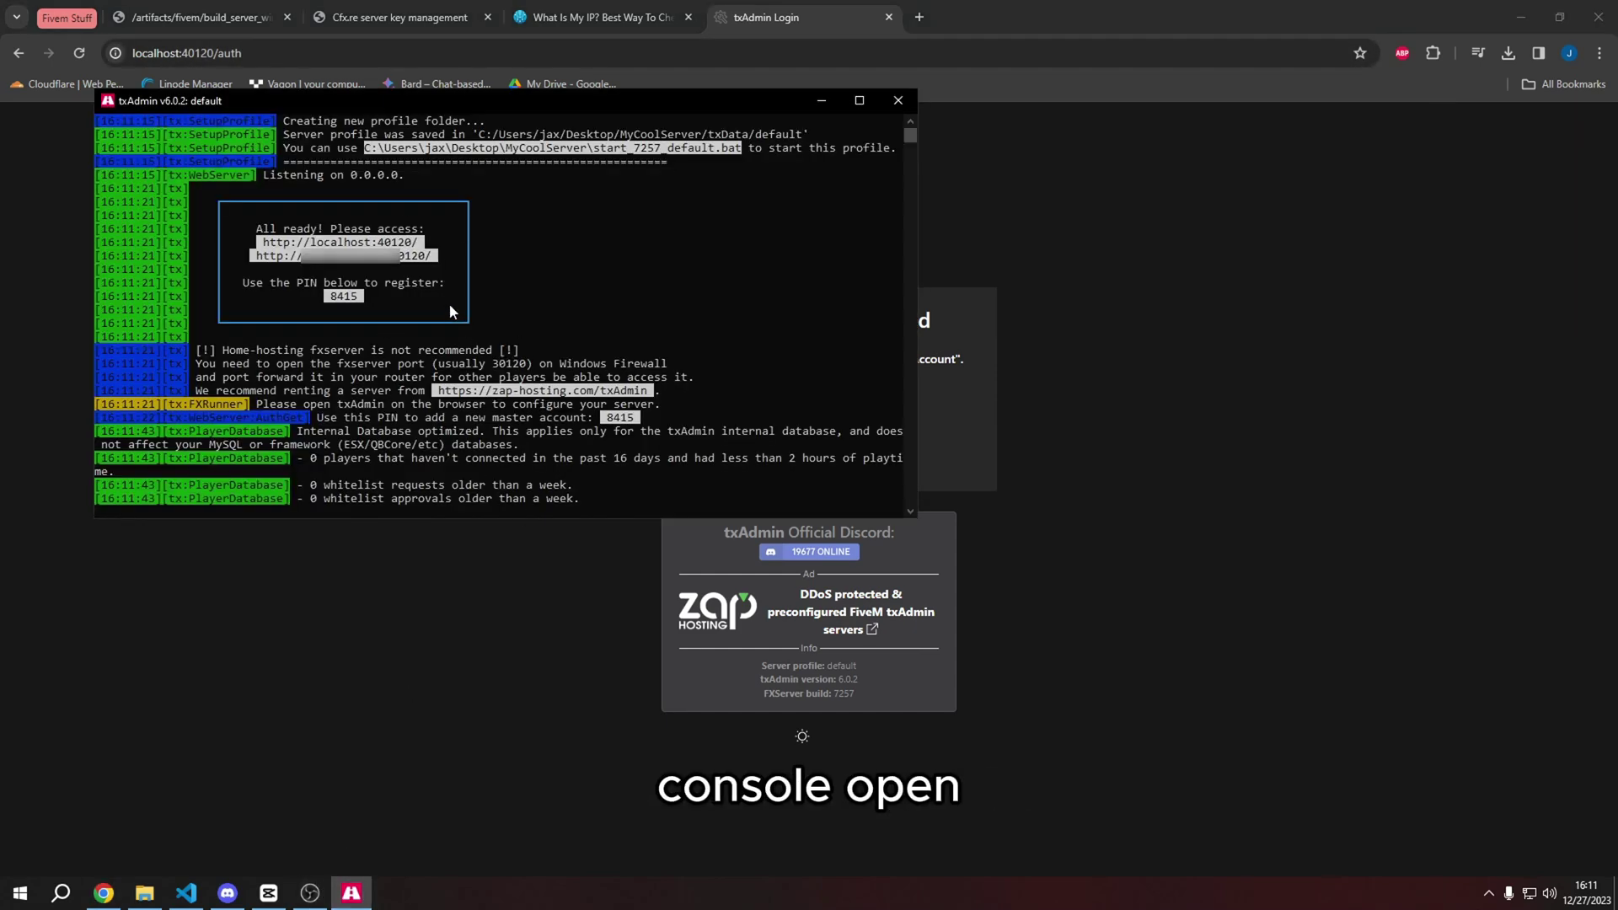
left_click_drag(638, 97, 473, 89)
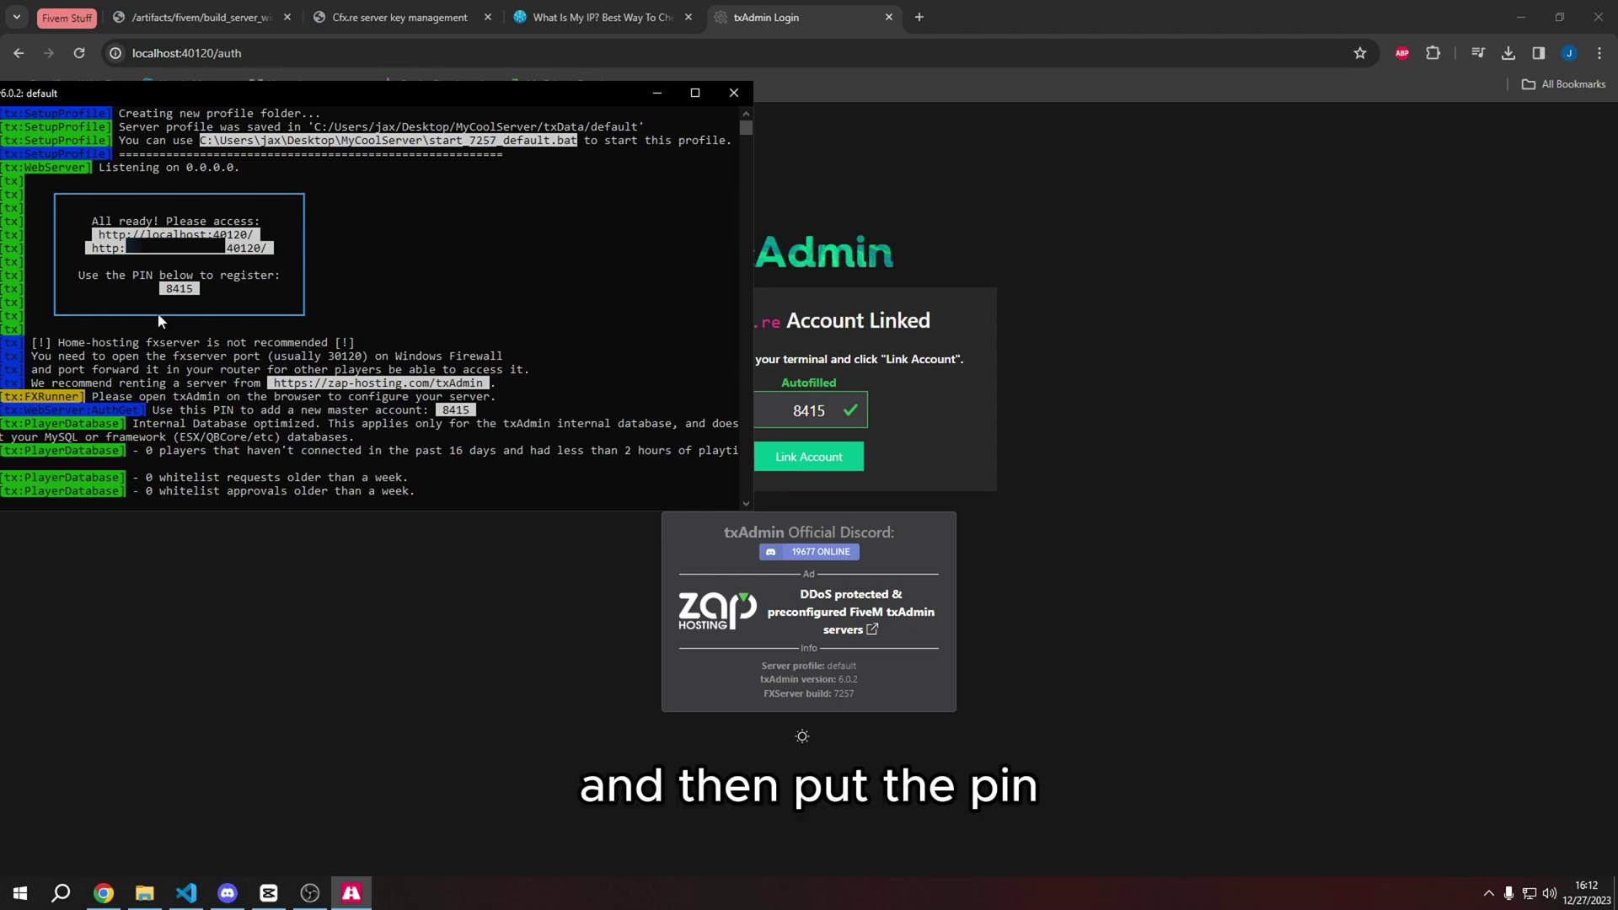
left_click(981, 343)
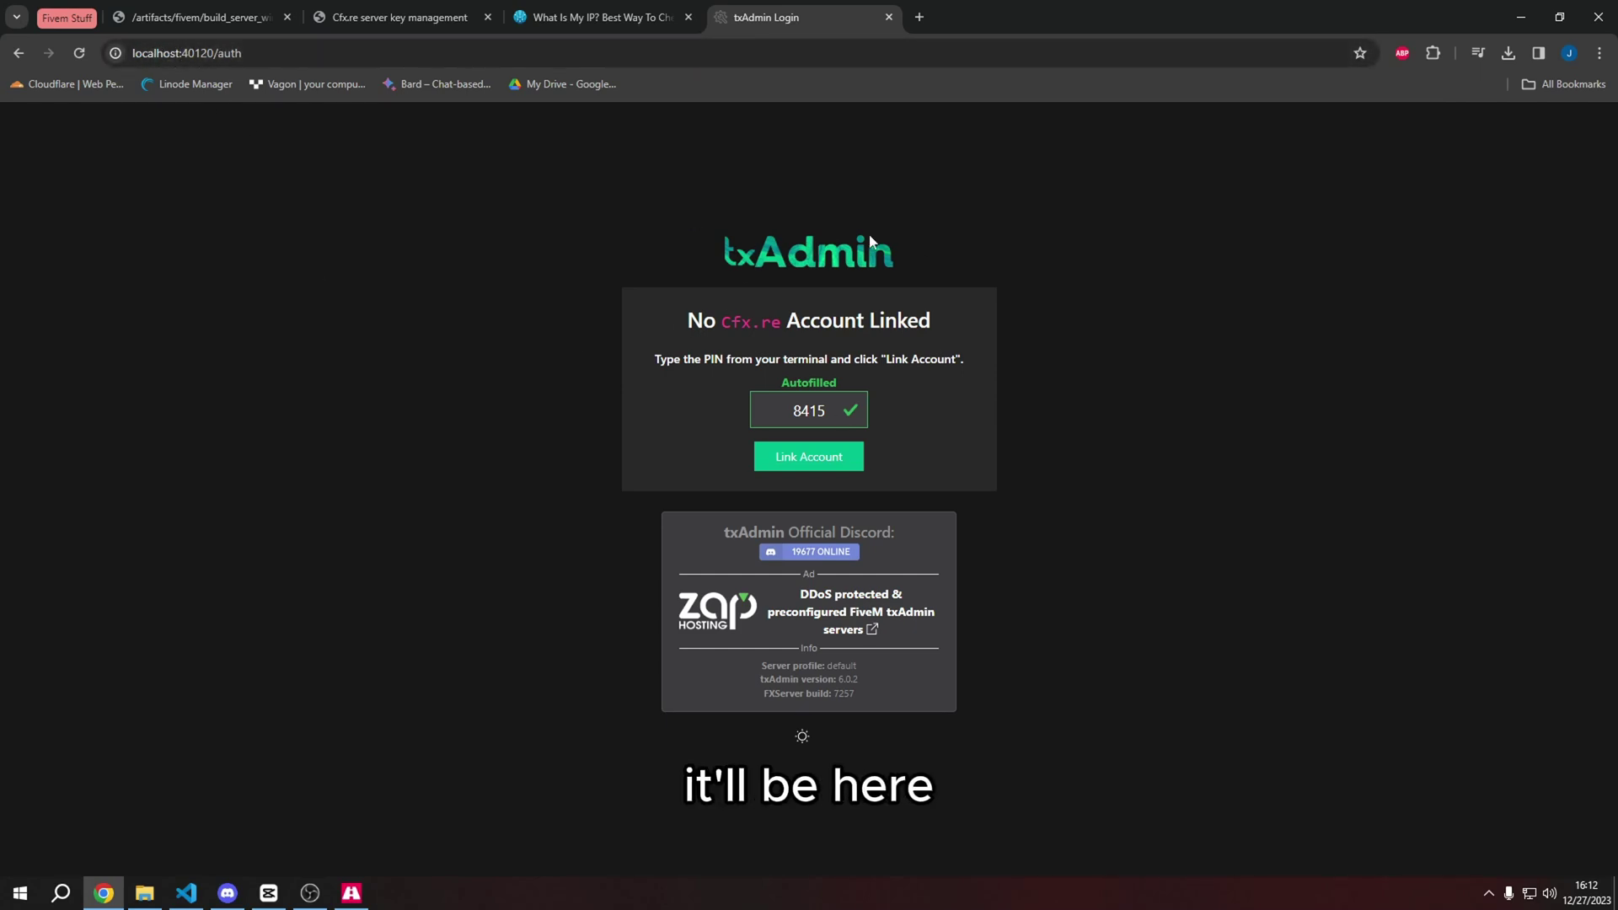
double_click(771, 411)
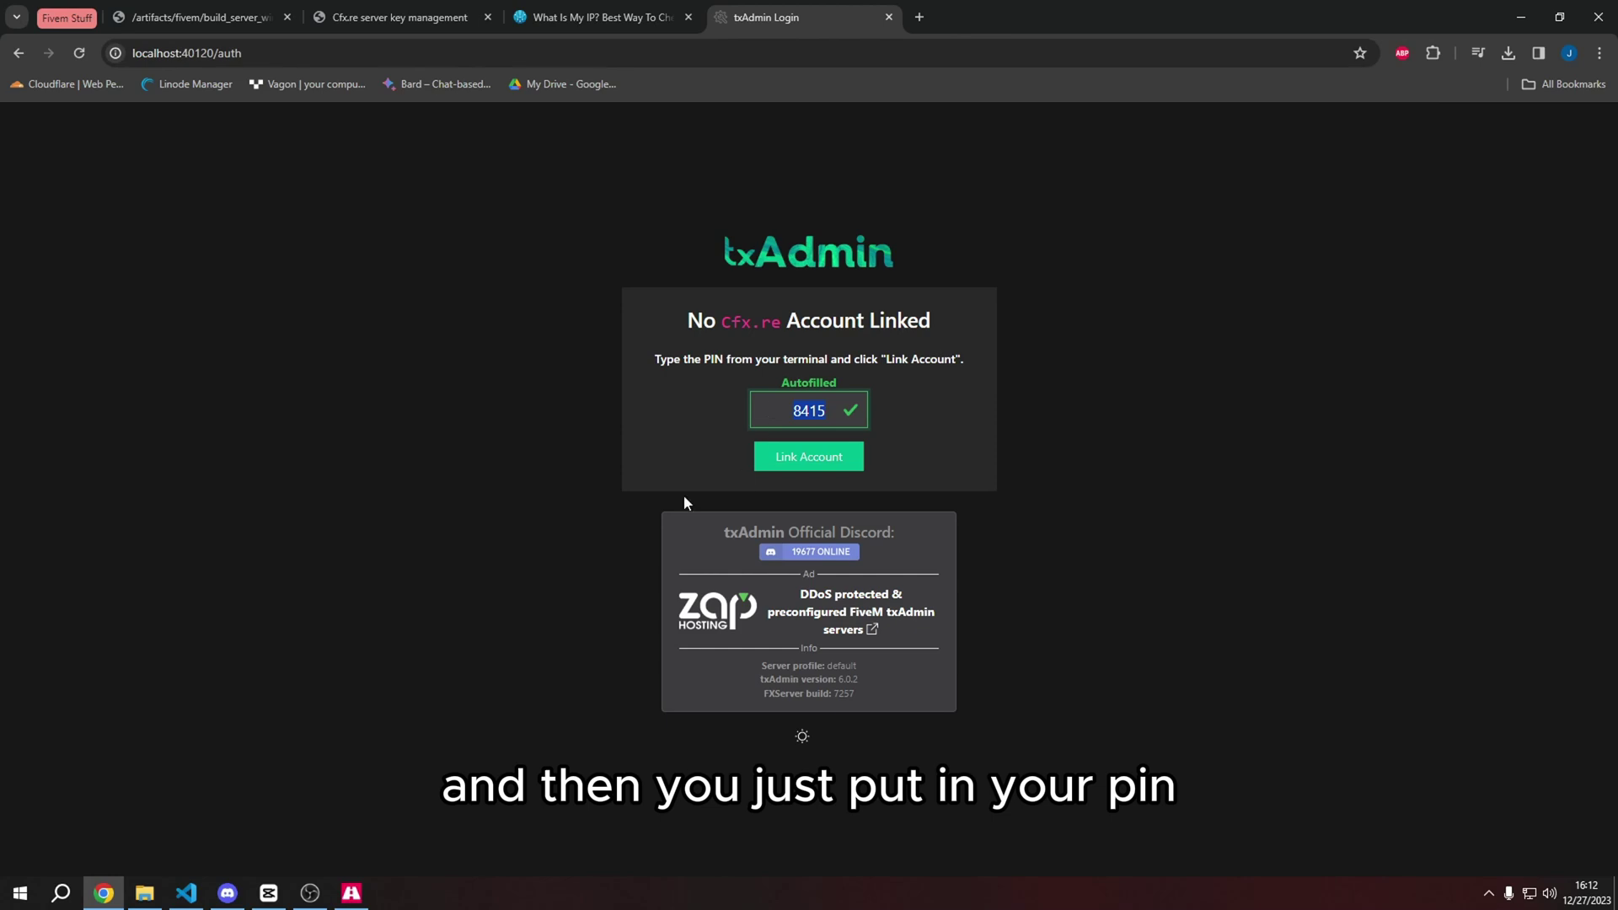
left_click(814, 462)
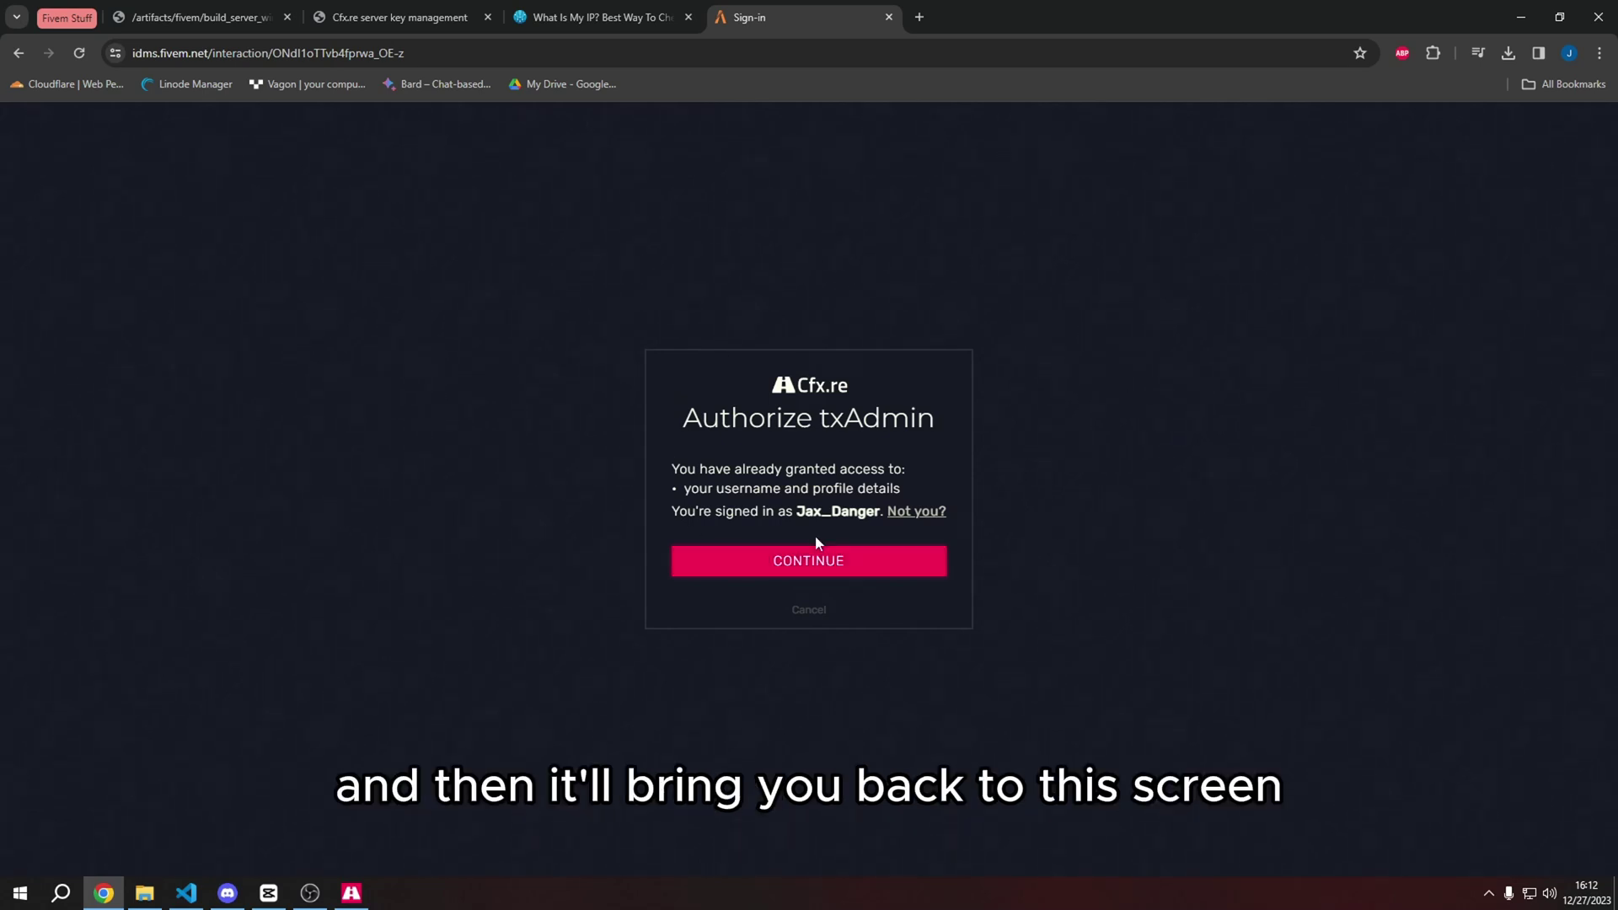
Check which Cfx.re account is signed in on the Authorize txAdmin page and continue with that account
left_click_drag(792, 510, 863, 510)
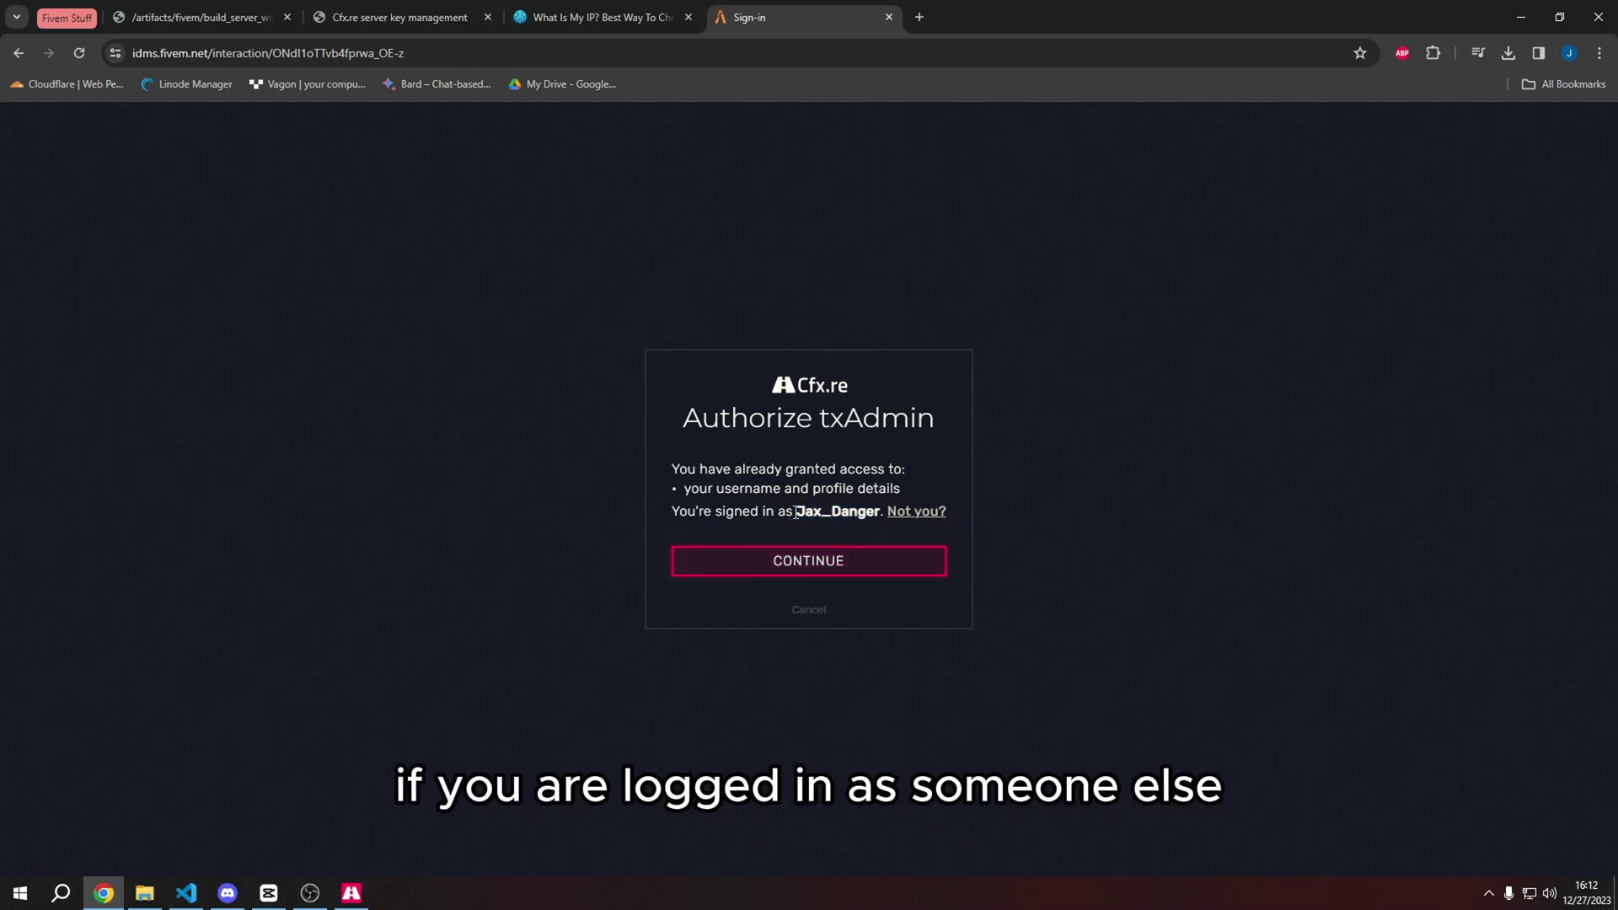
left_click_drag(797, 511, 879, 510)
left_click(1007, 507)
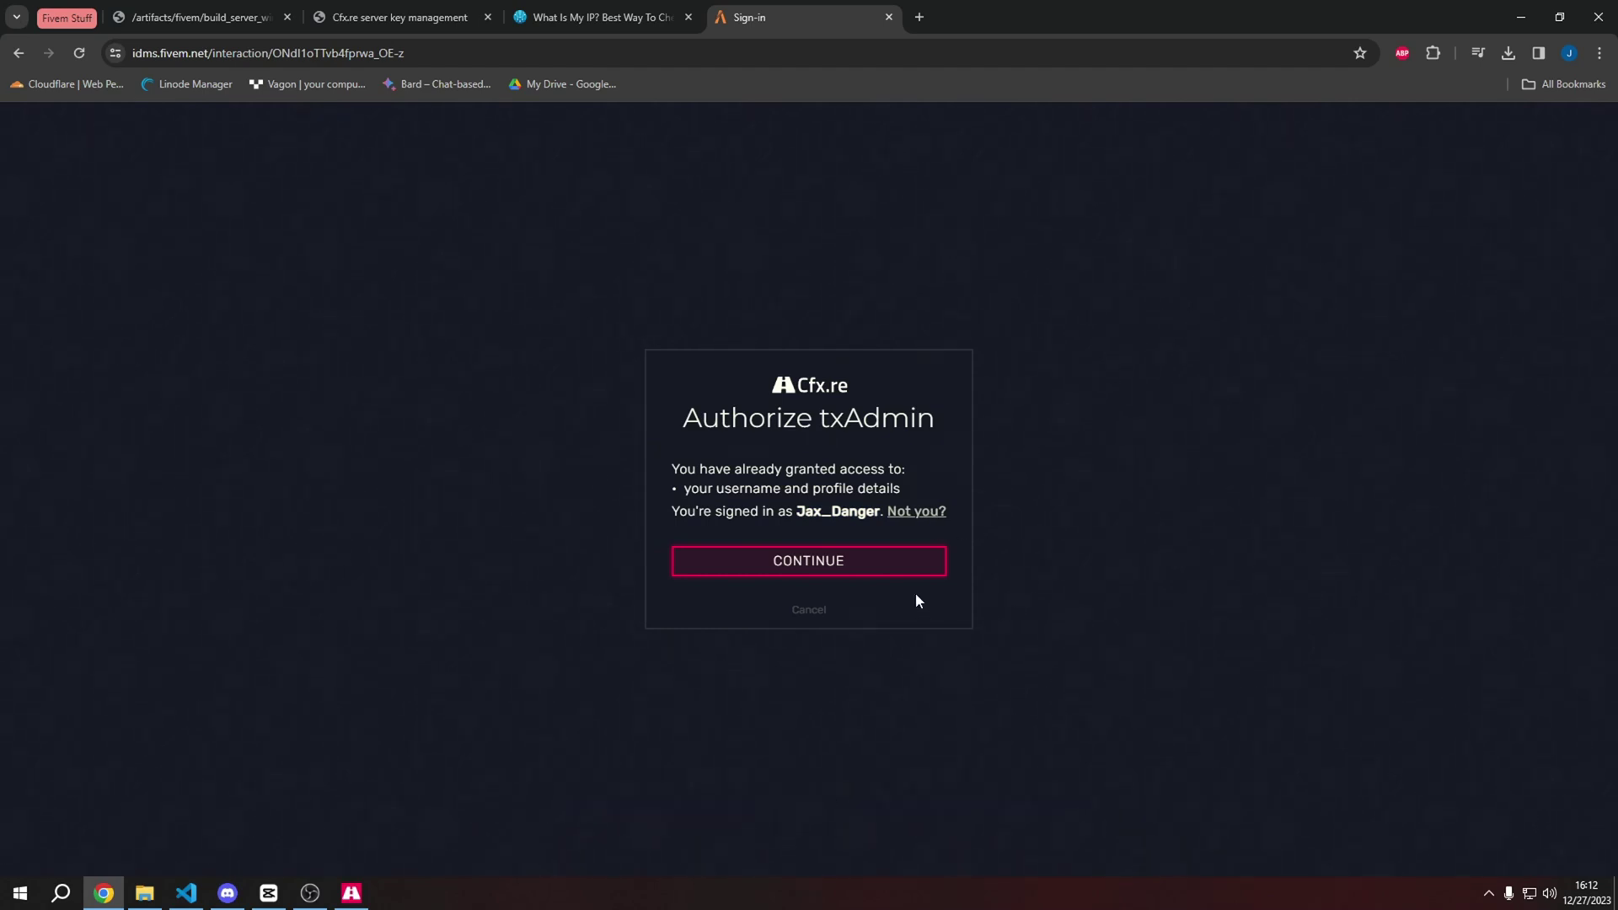
left_click(769, 571)
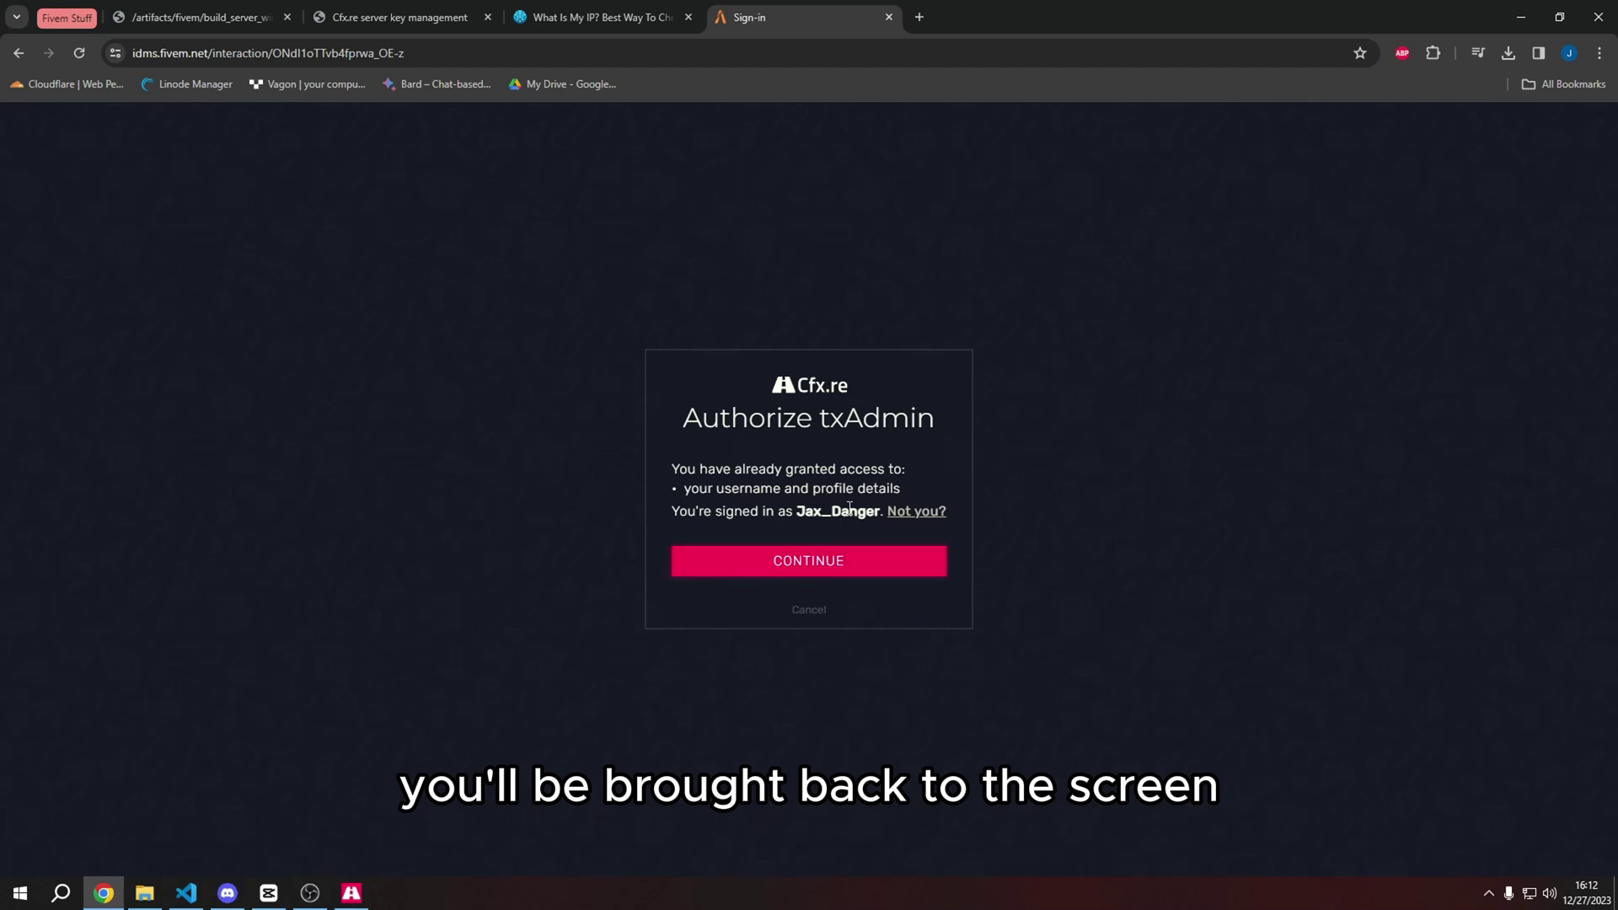
left_click(808, 569)
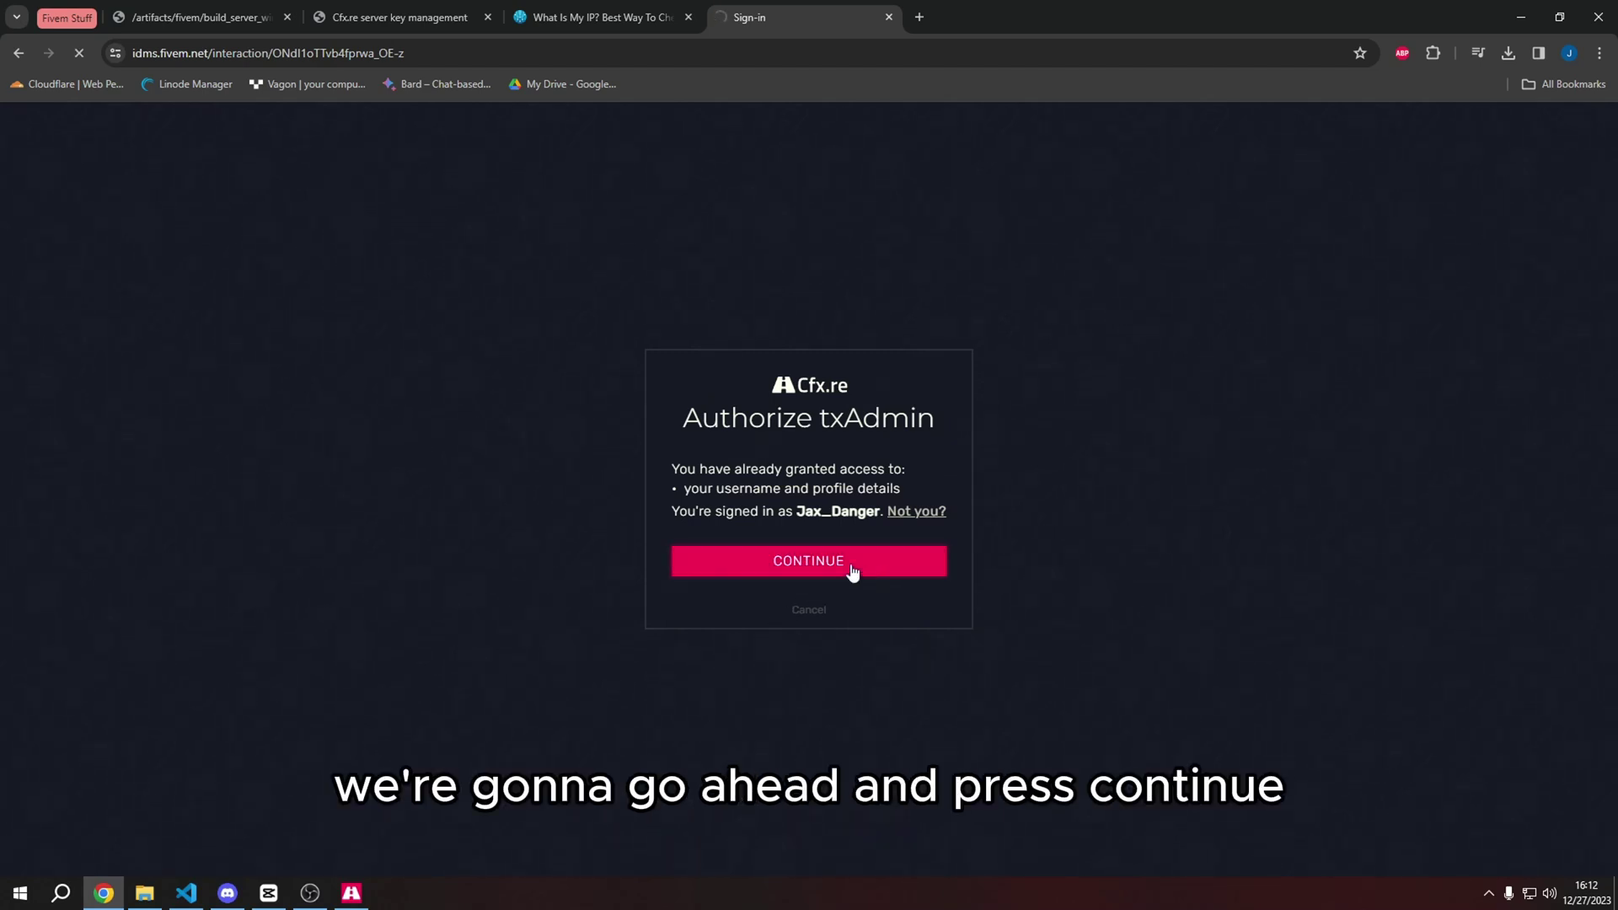
Create the txAdmin master account with a confirmed backup password, accepting the terms and licence, and dismiss the browser's offer to update the saved password
left_click(746, 408)
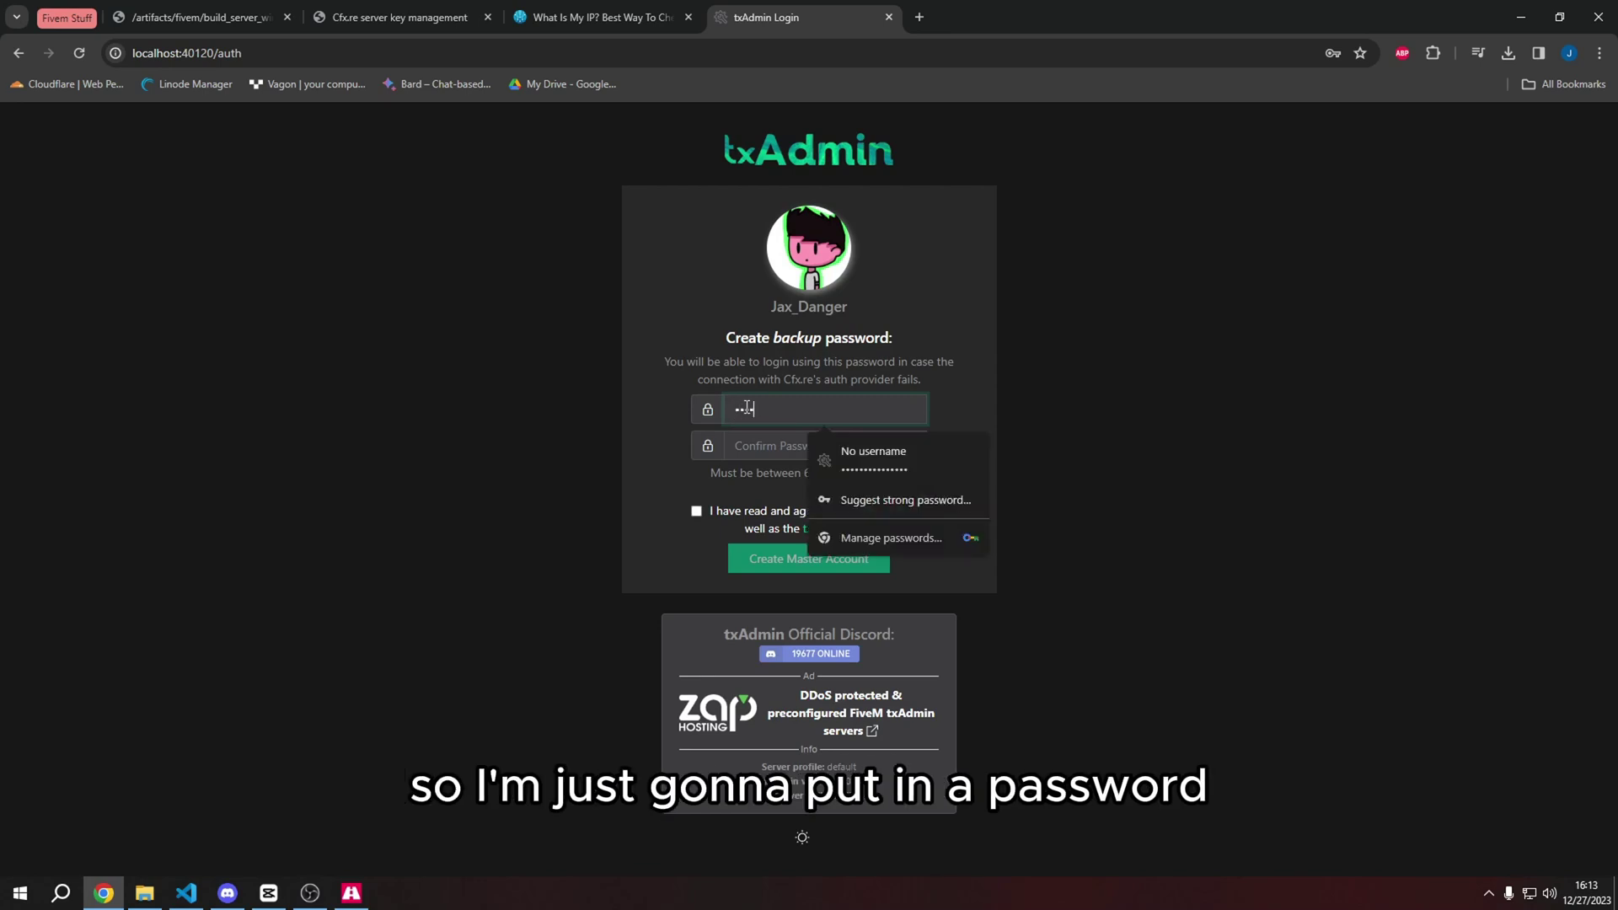
key("Tab")
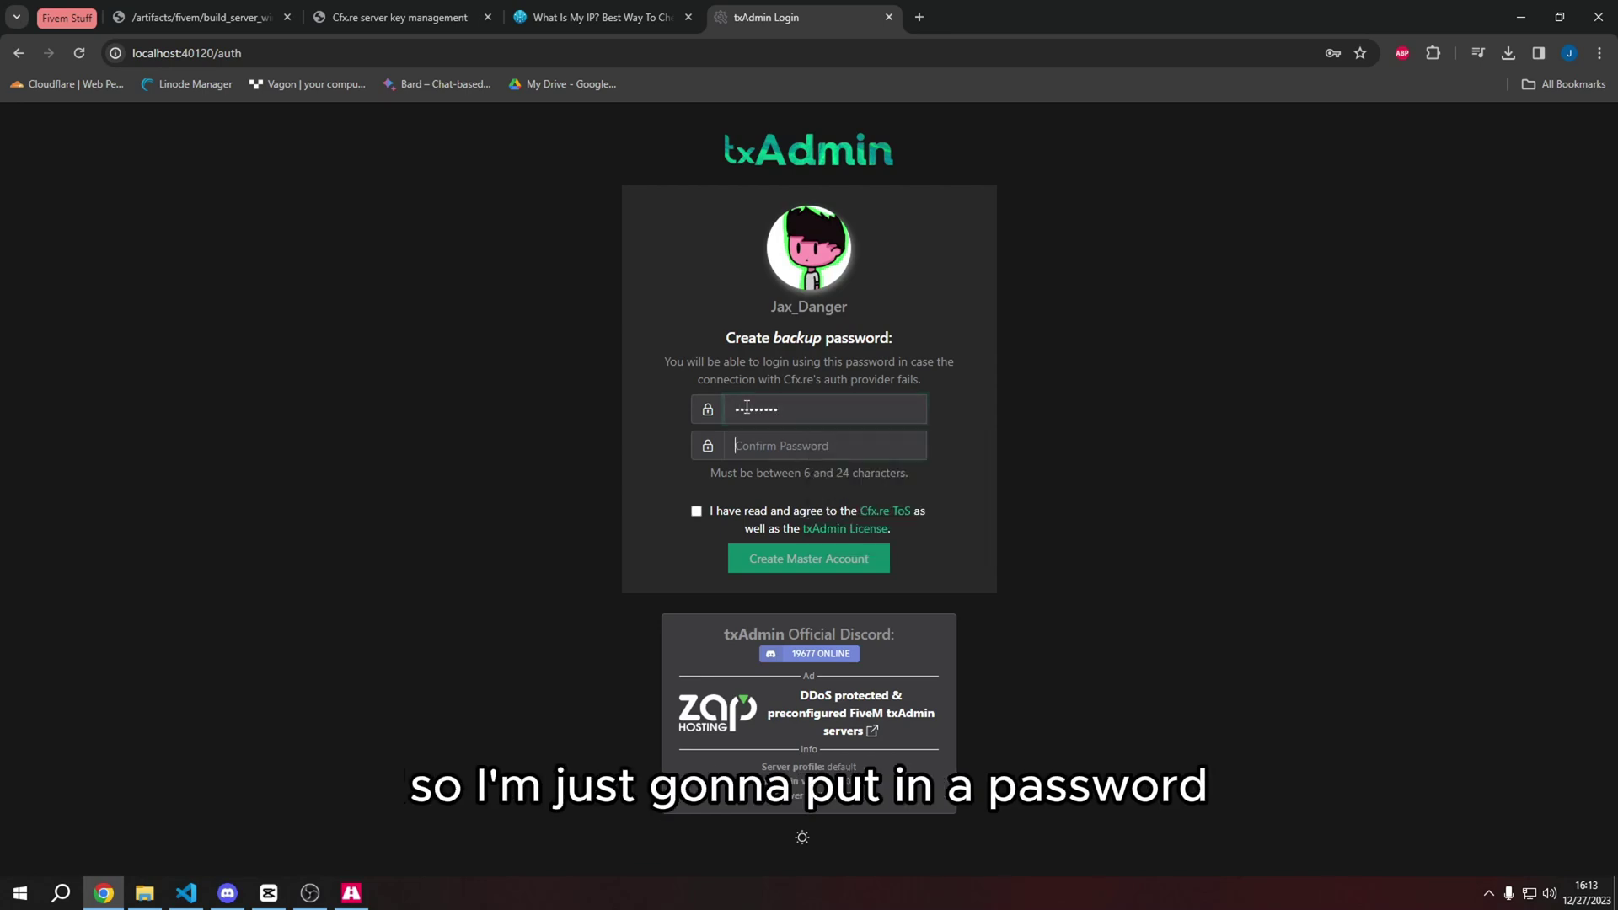
type("*******")
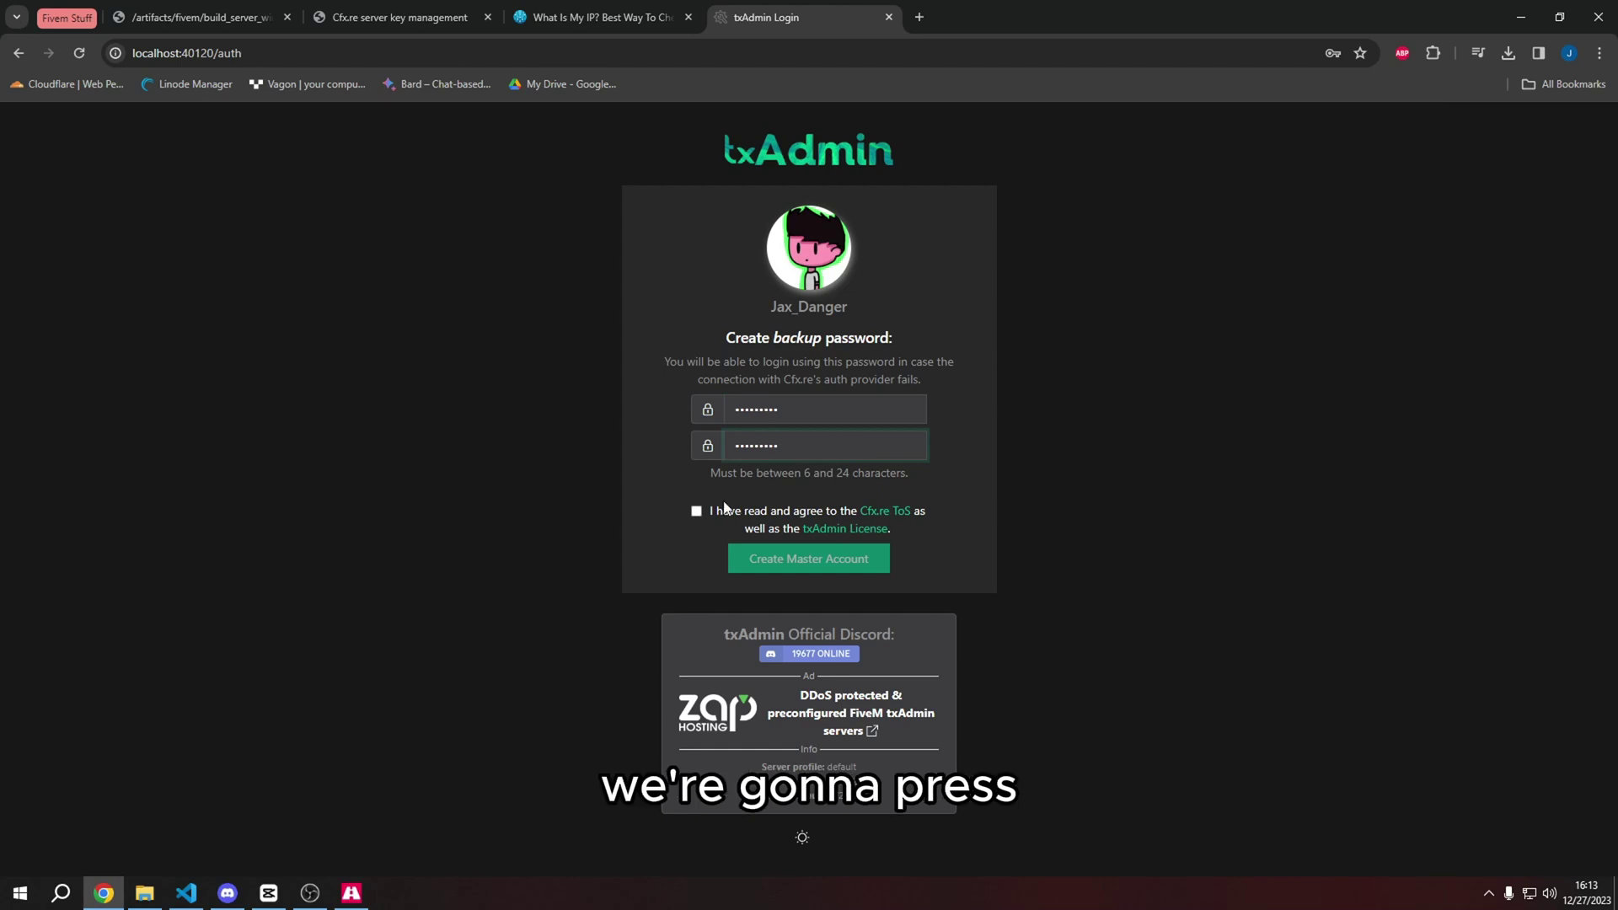
left_click(696, 511)
left_click(802, 561)
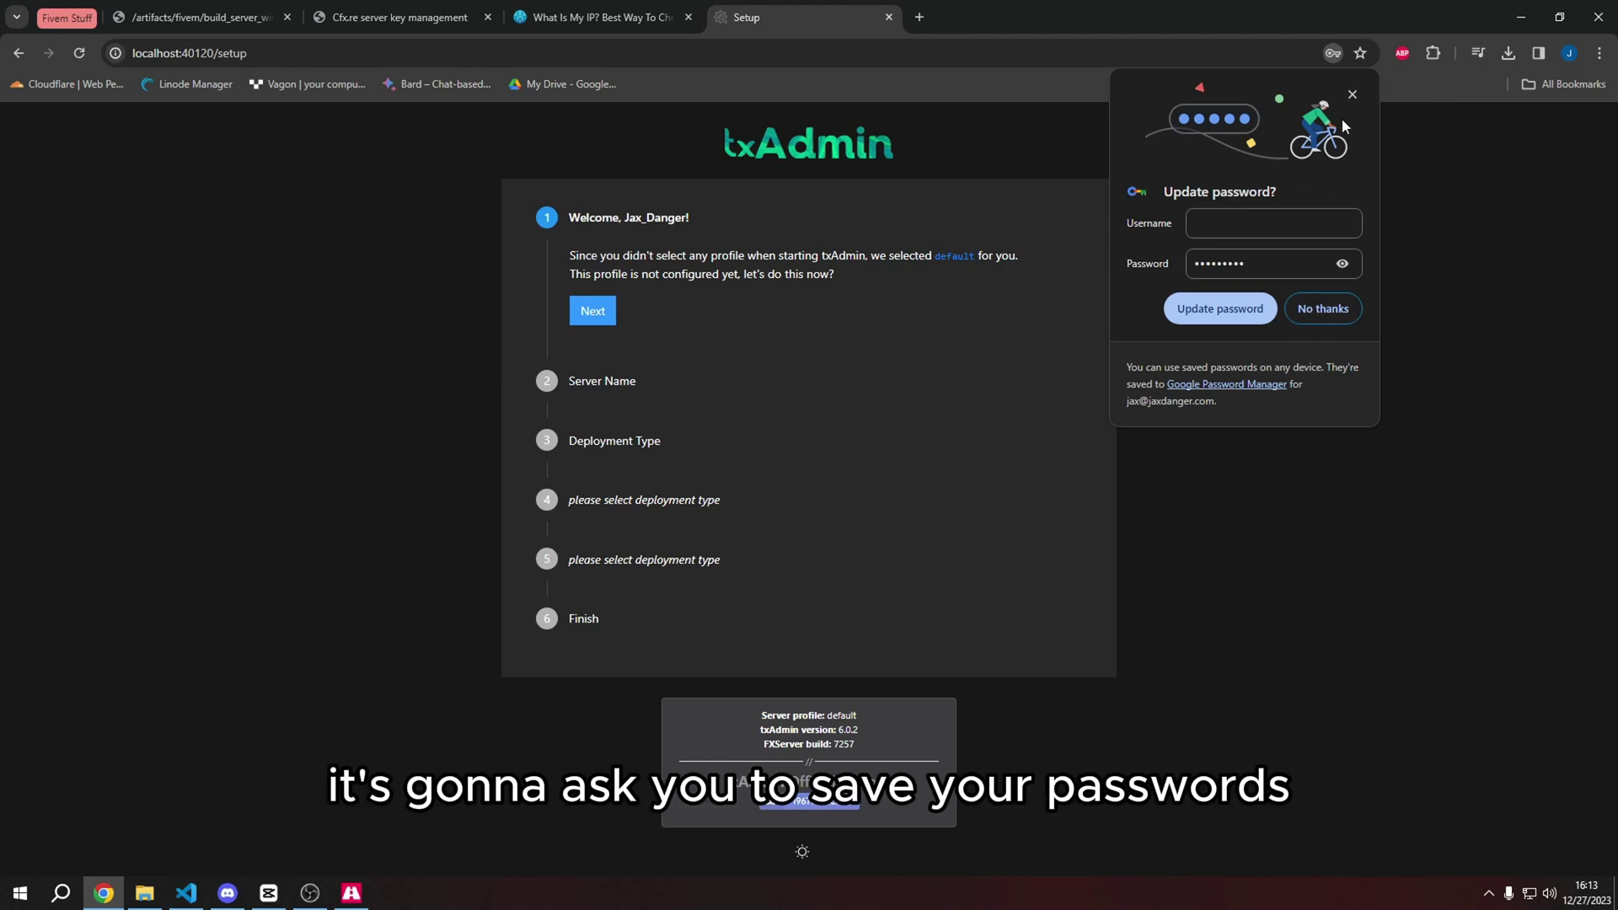
left_click(1351, 96)
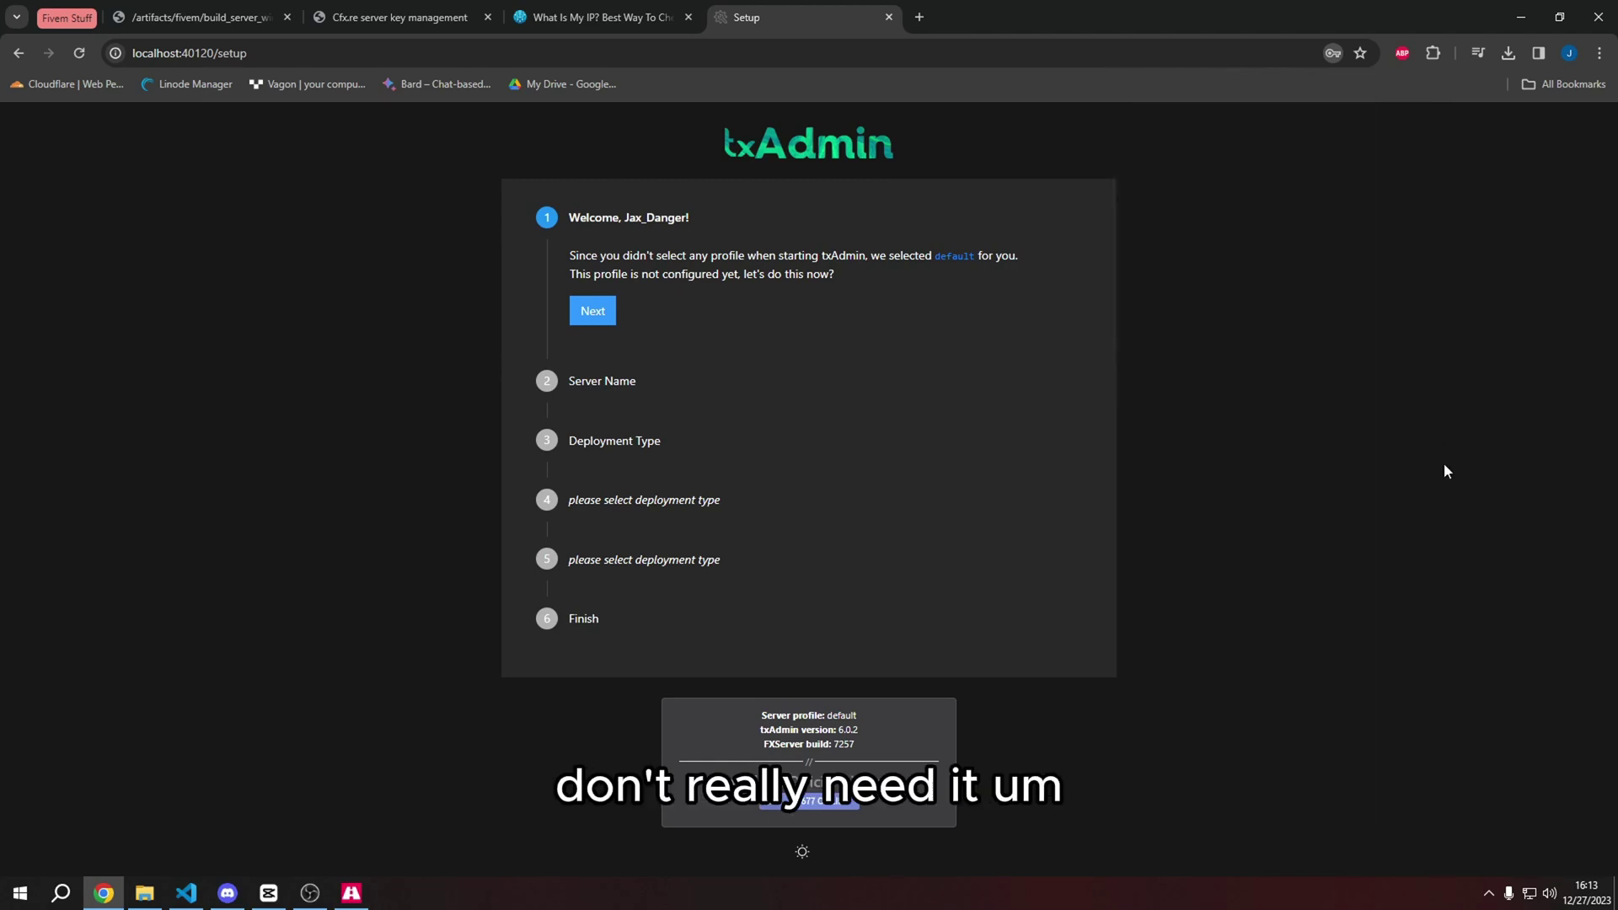
Proceed with the default profile and set the short server name ending in "Cool Server", continuing to the deployment type
left_click_drag(576, 253, 868, 257)
left_click(853, 285)
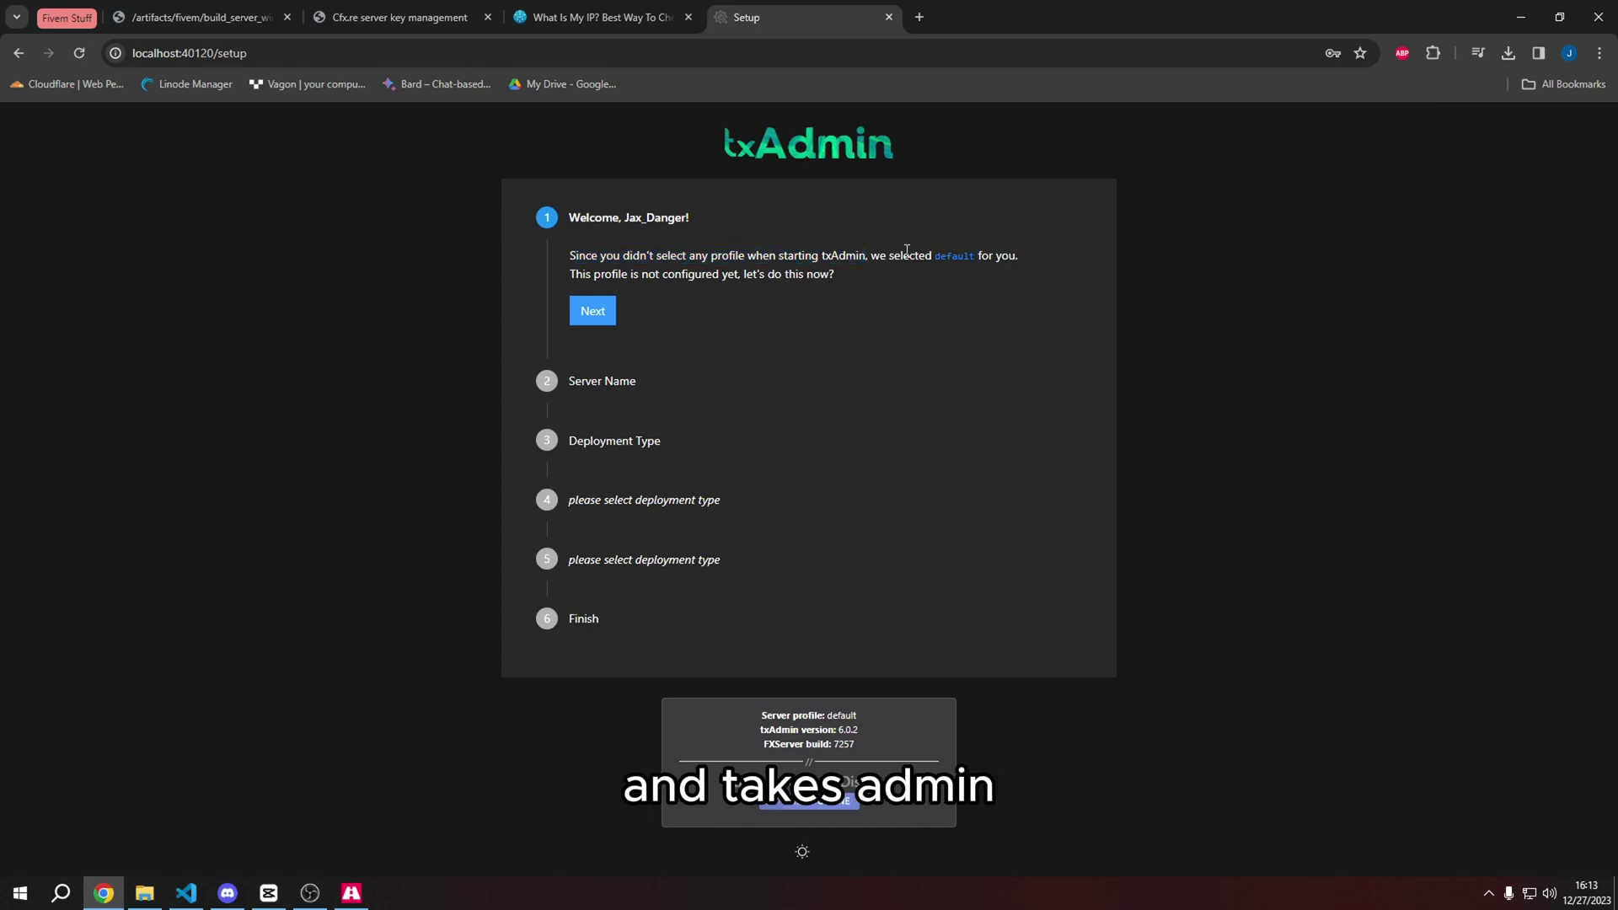
left_click(592, 311)
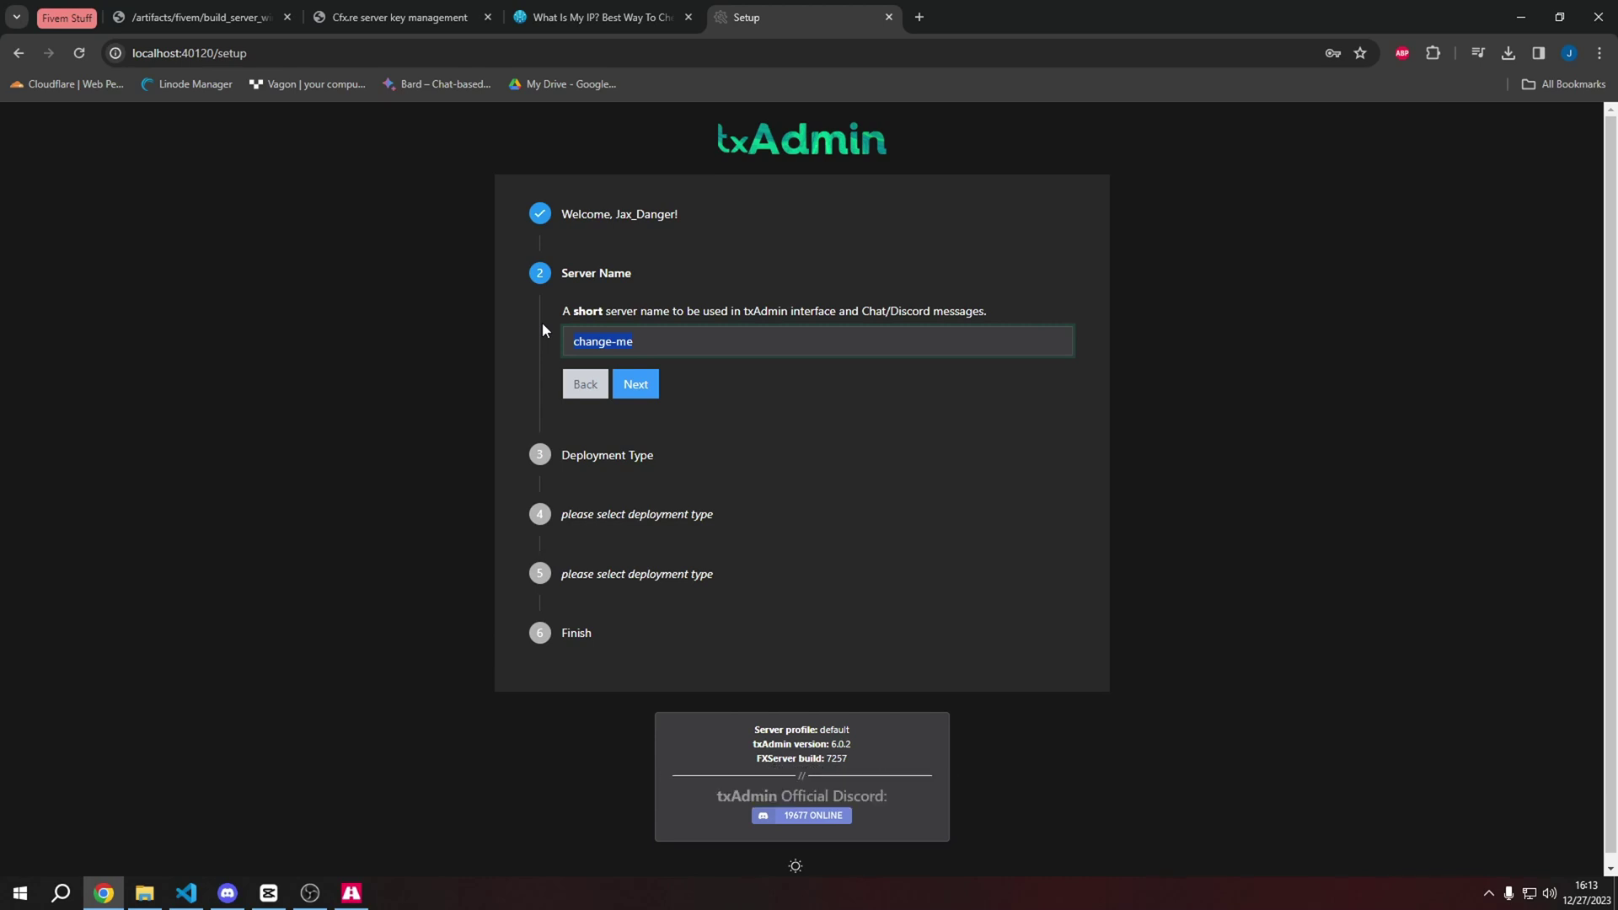
type("Jax's Cool Server")
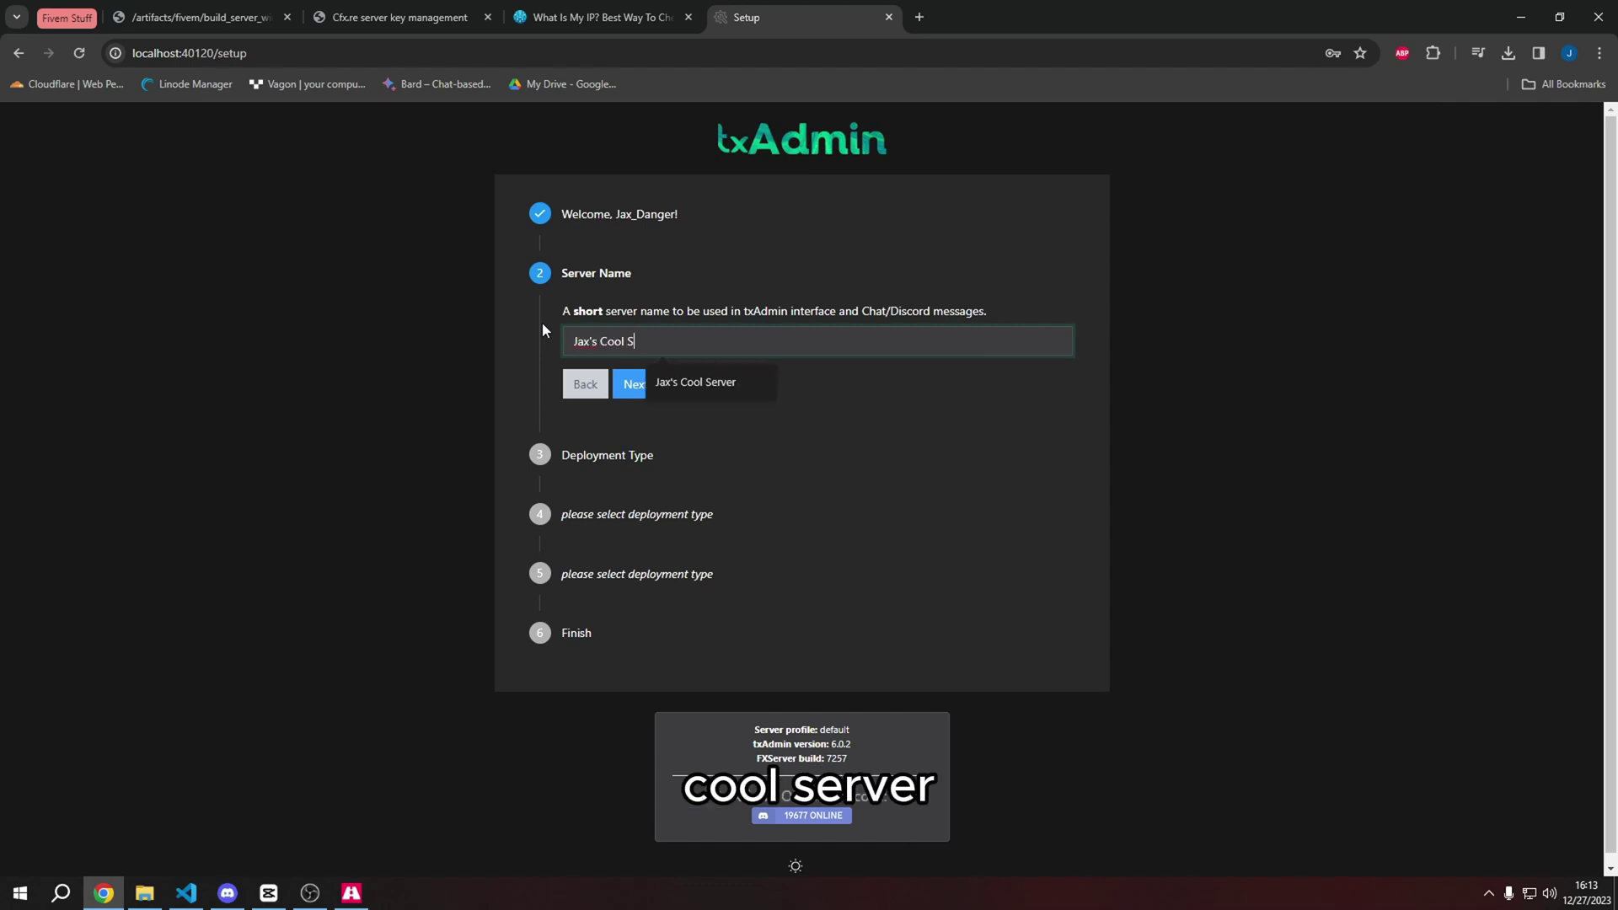
left_click(529, 378)
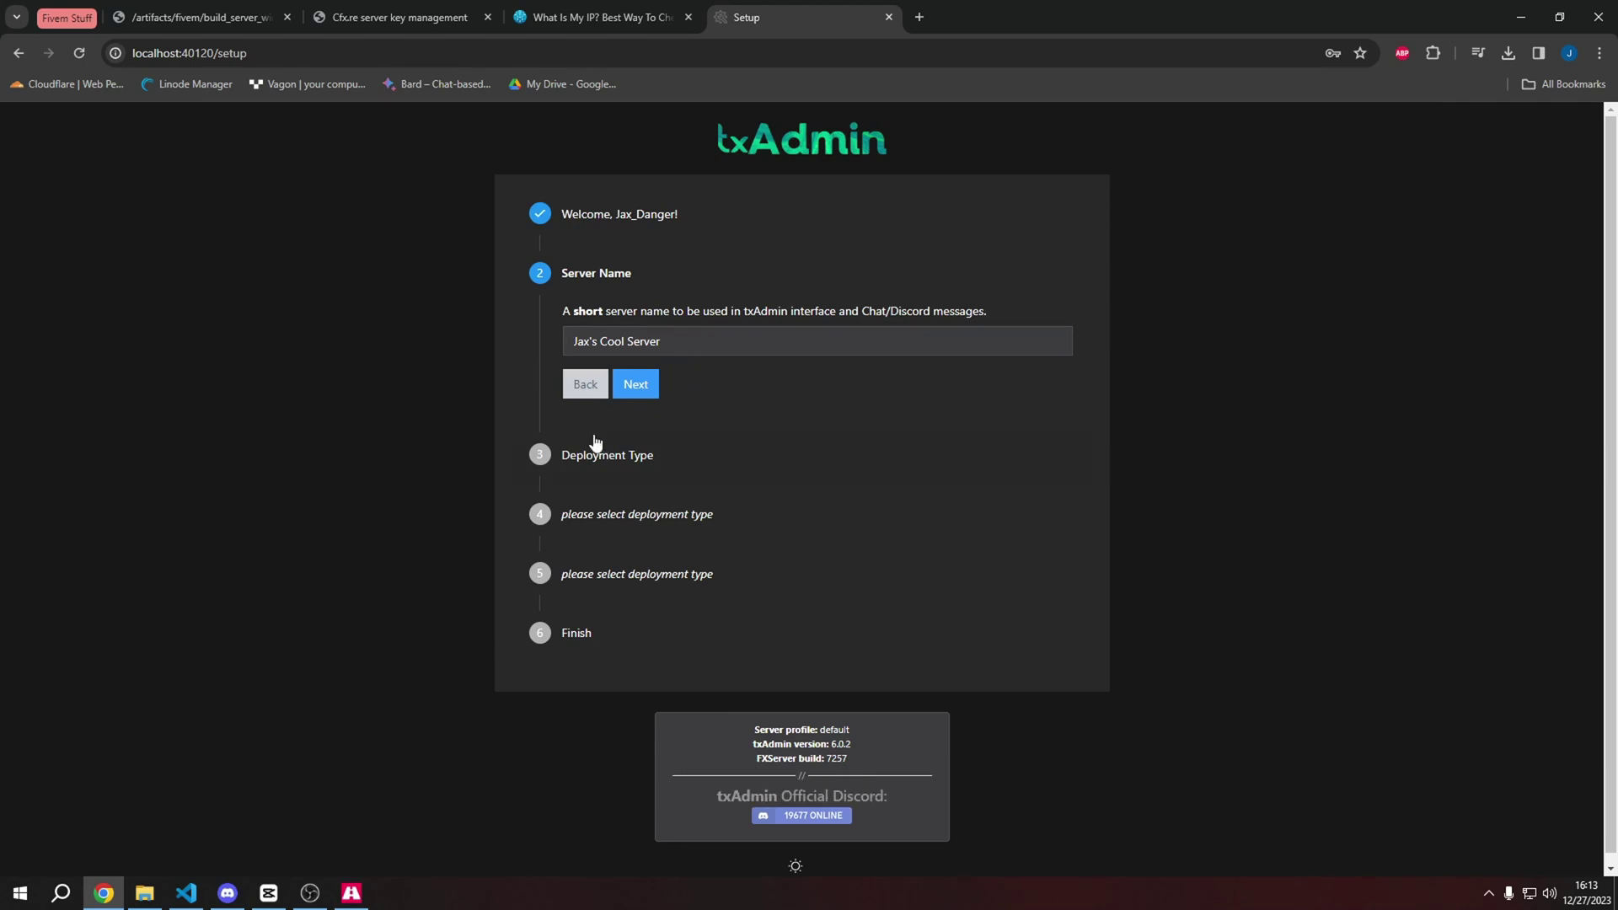
left_click(638, 387)
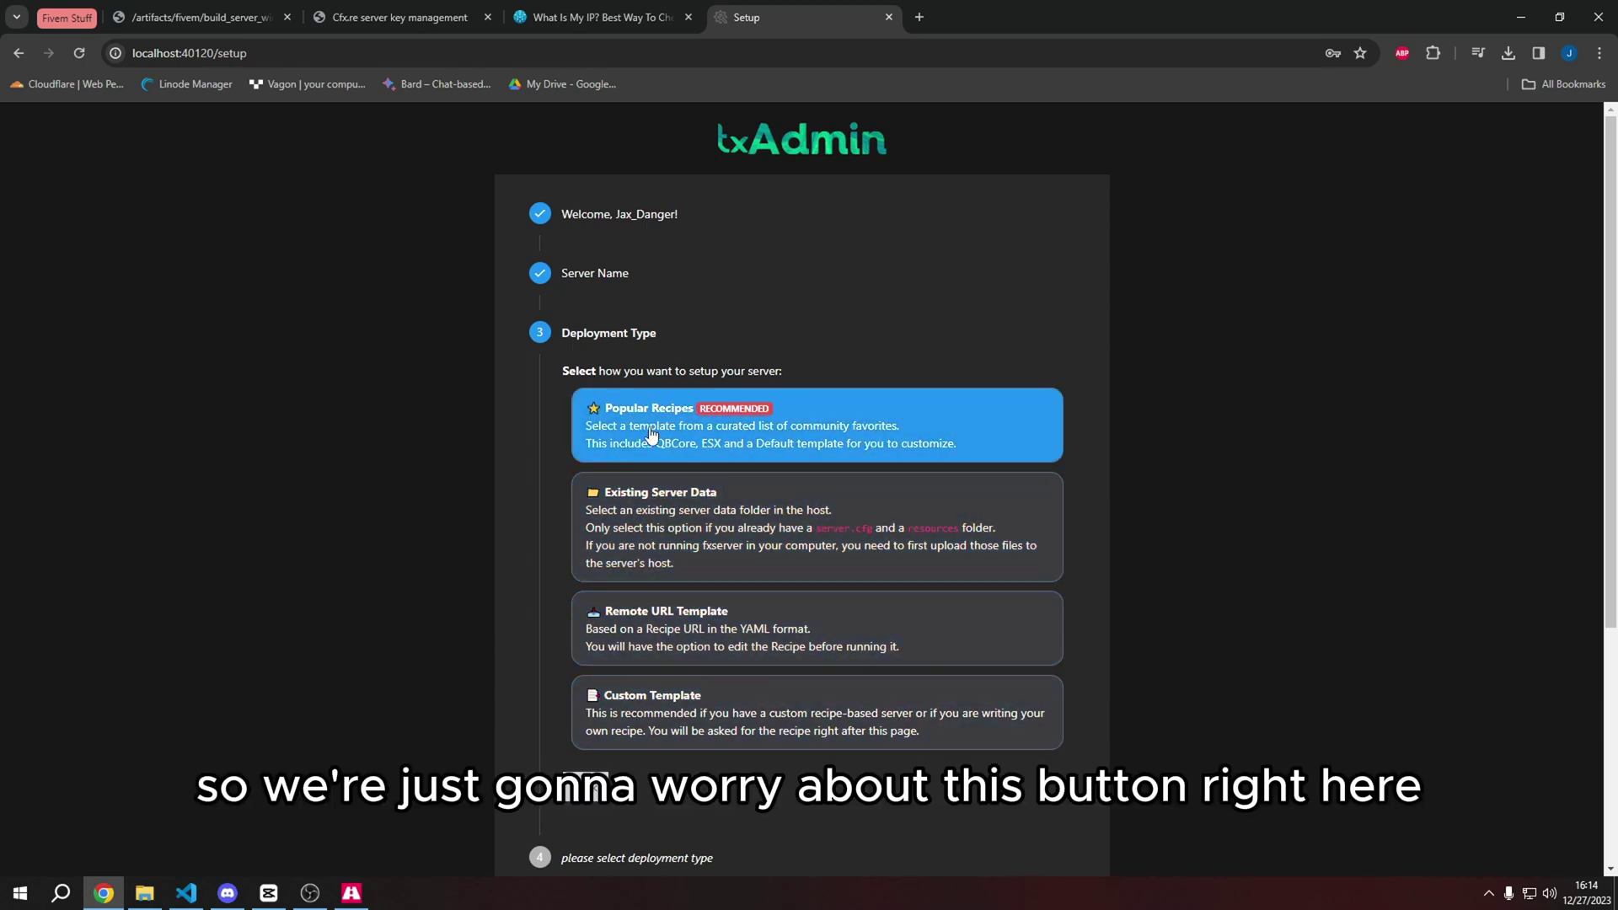
Choose Popular Recipes as the deployment type and CFX Default FiveM as the template
left_click(933, 416)
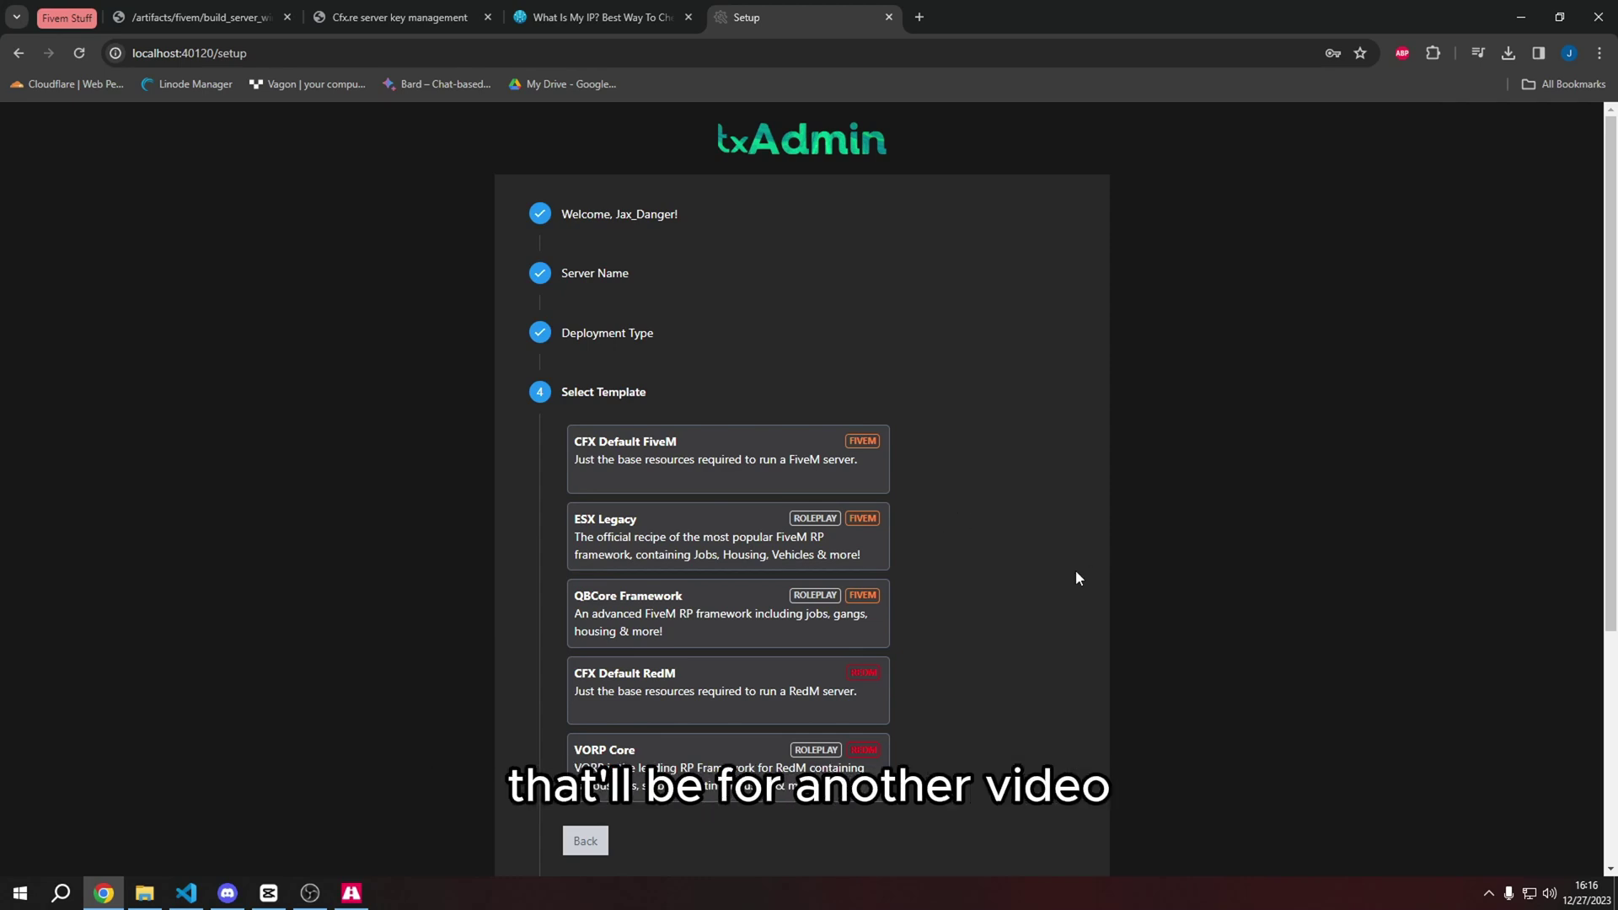
left_click(636, 478)
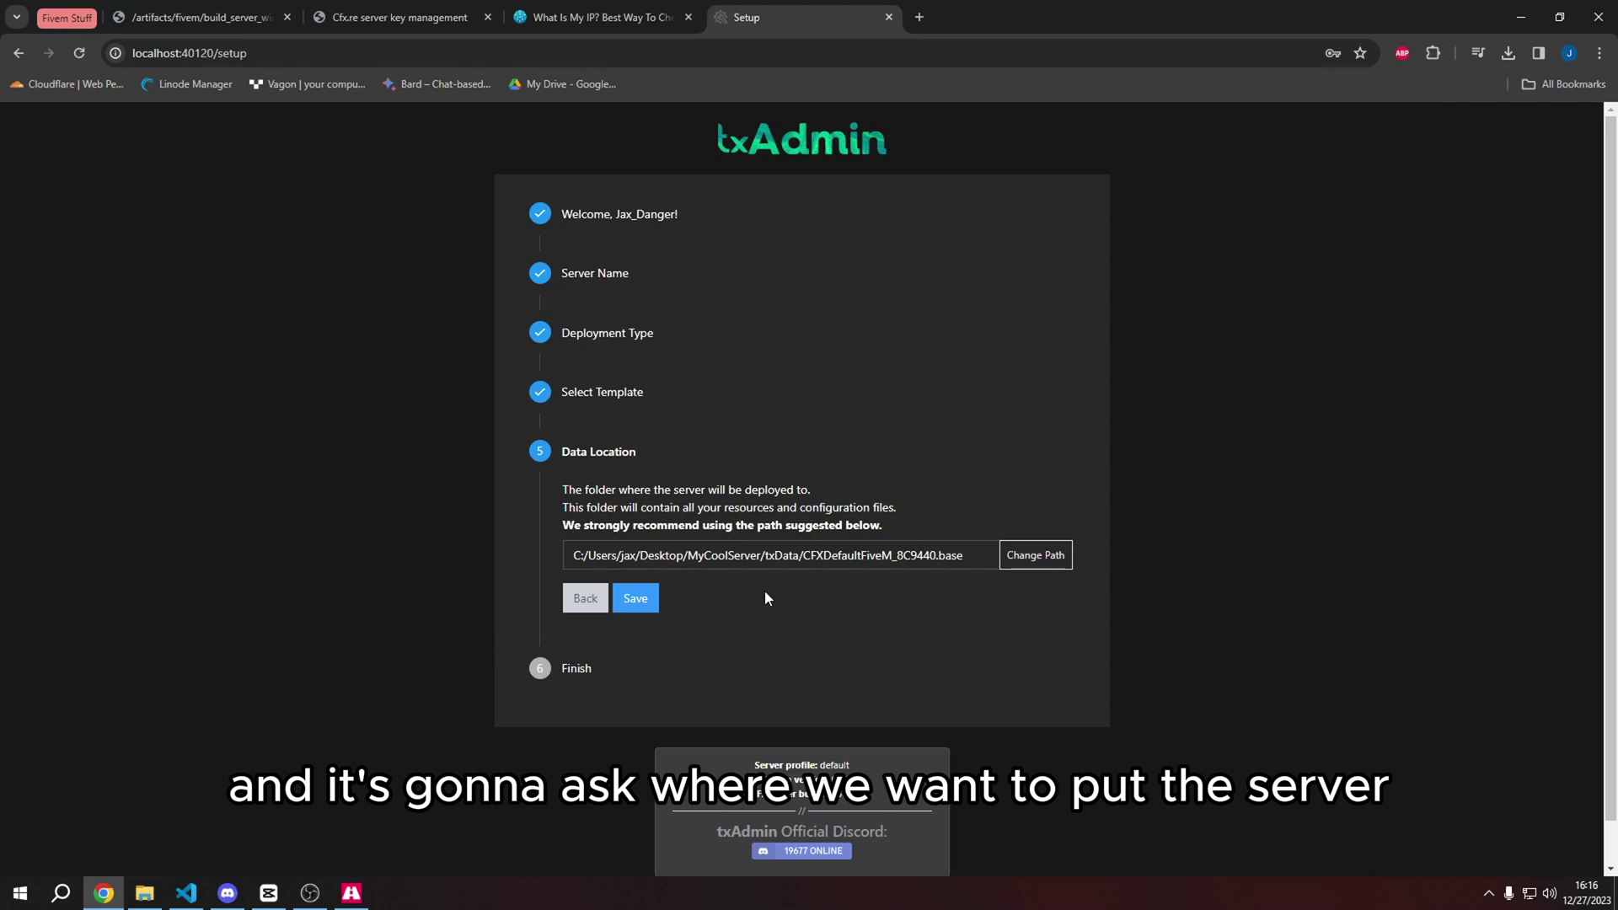
Switch to File Explorer and create a folder named Server inside the MyCoolServer folder
key("alt+Tab")
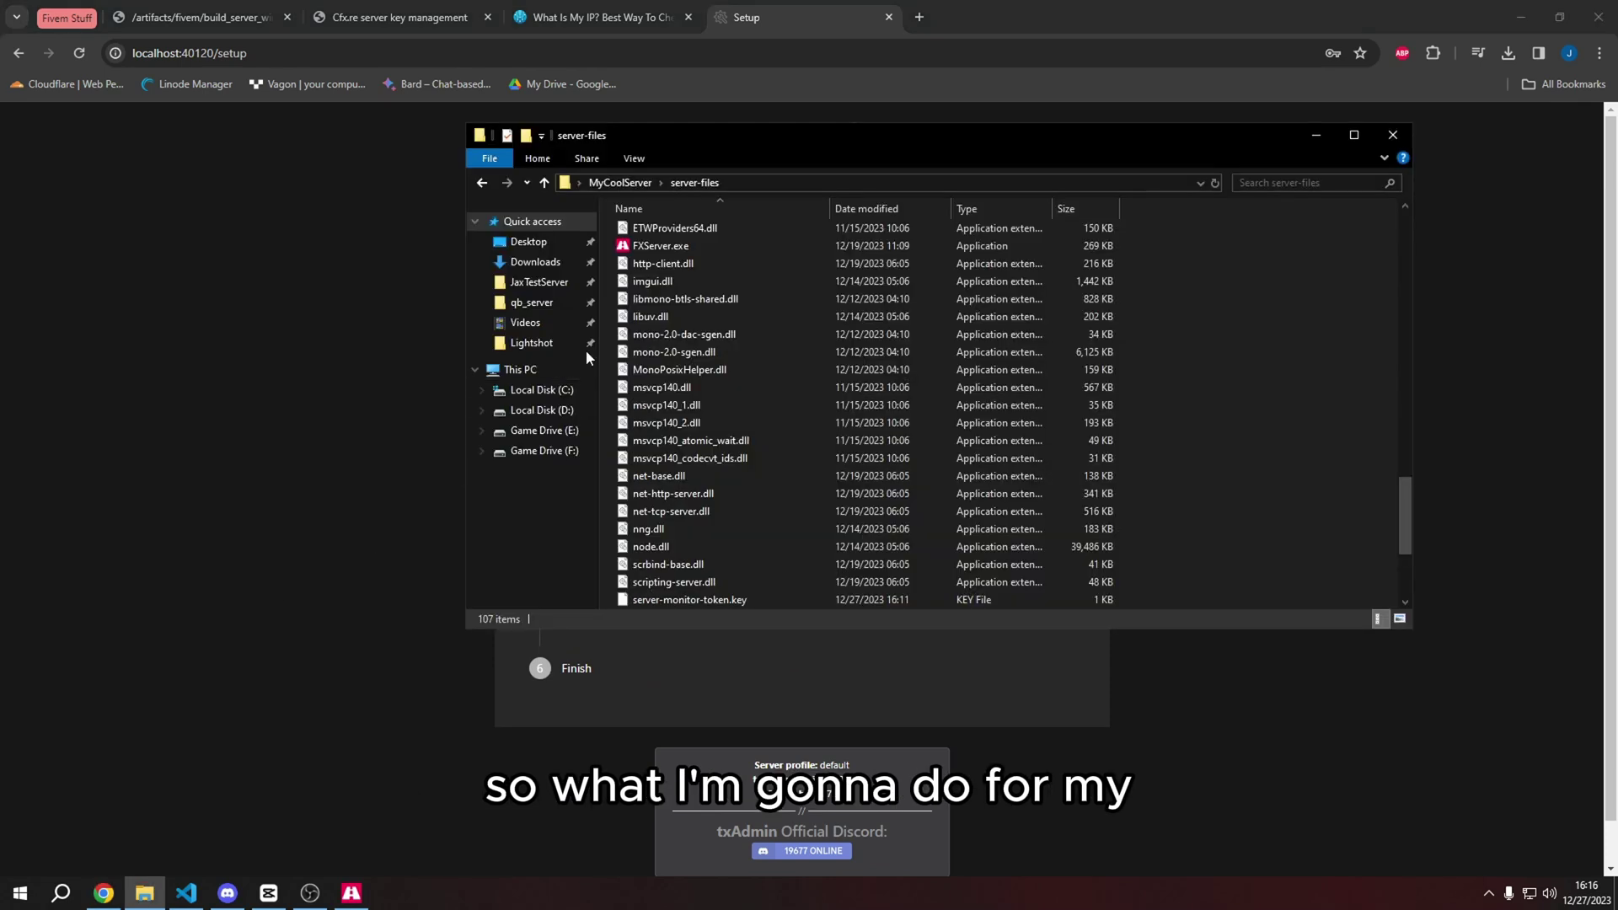
left_click(620, 183)
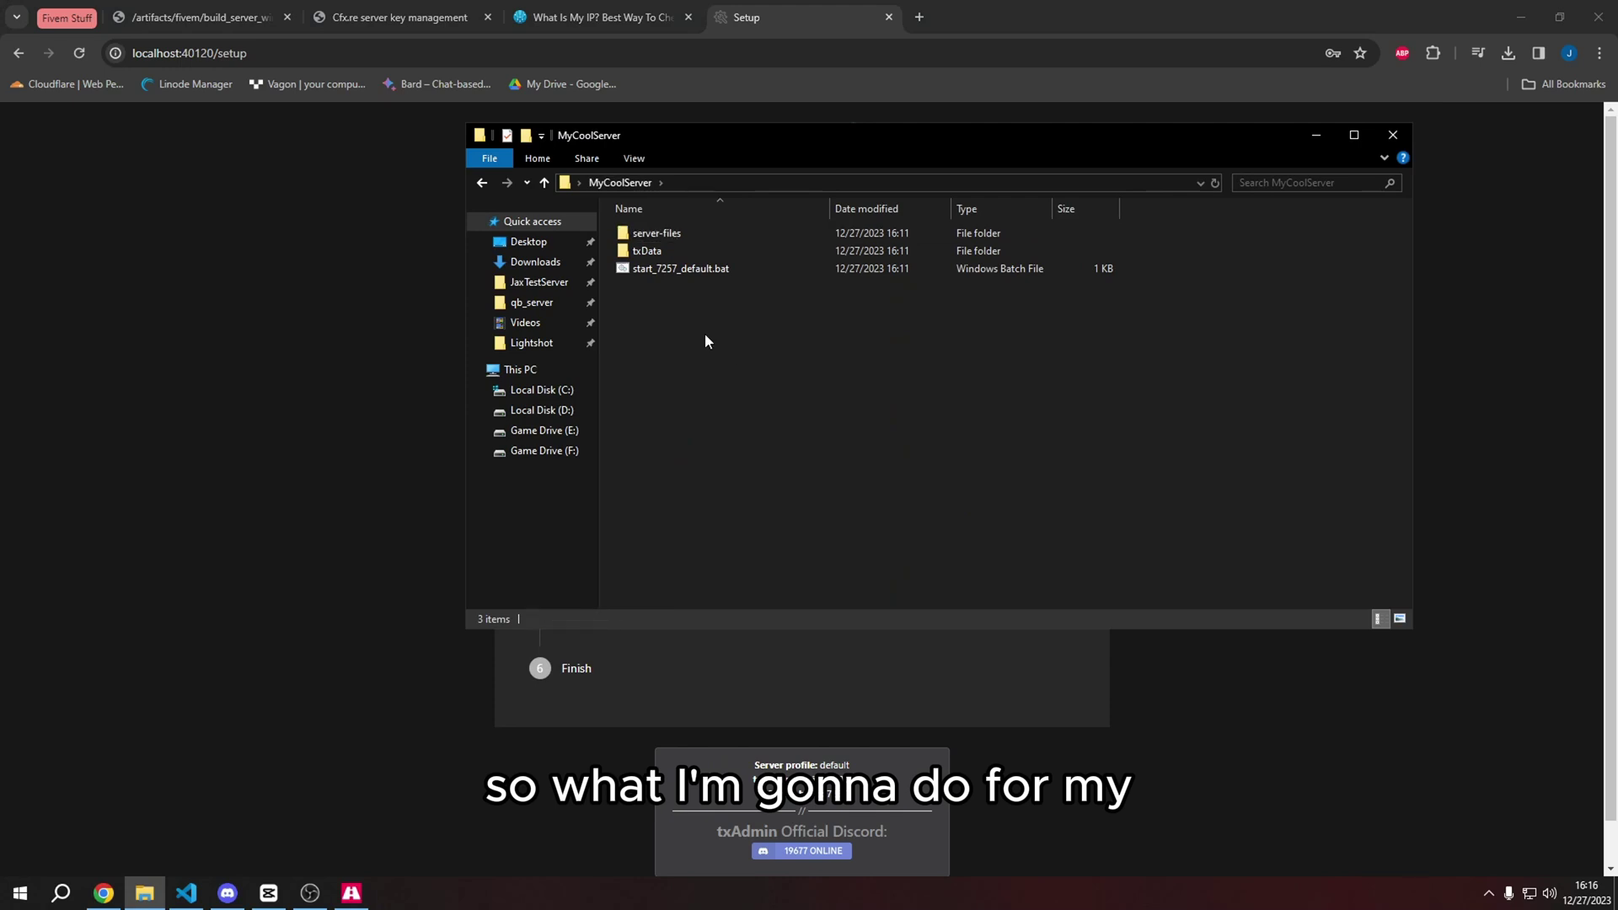
right_click(644, 315)
mouse_move(687, 531)
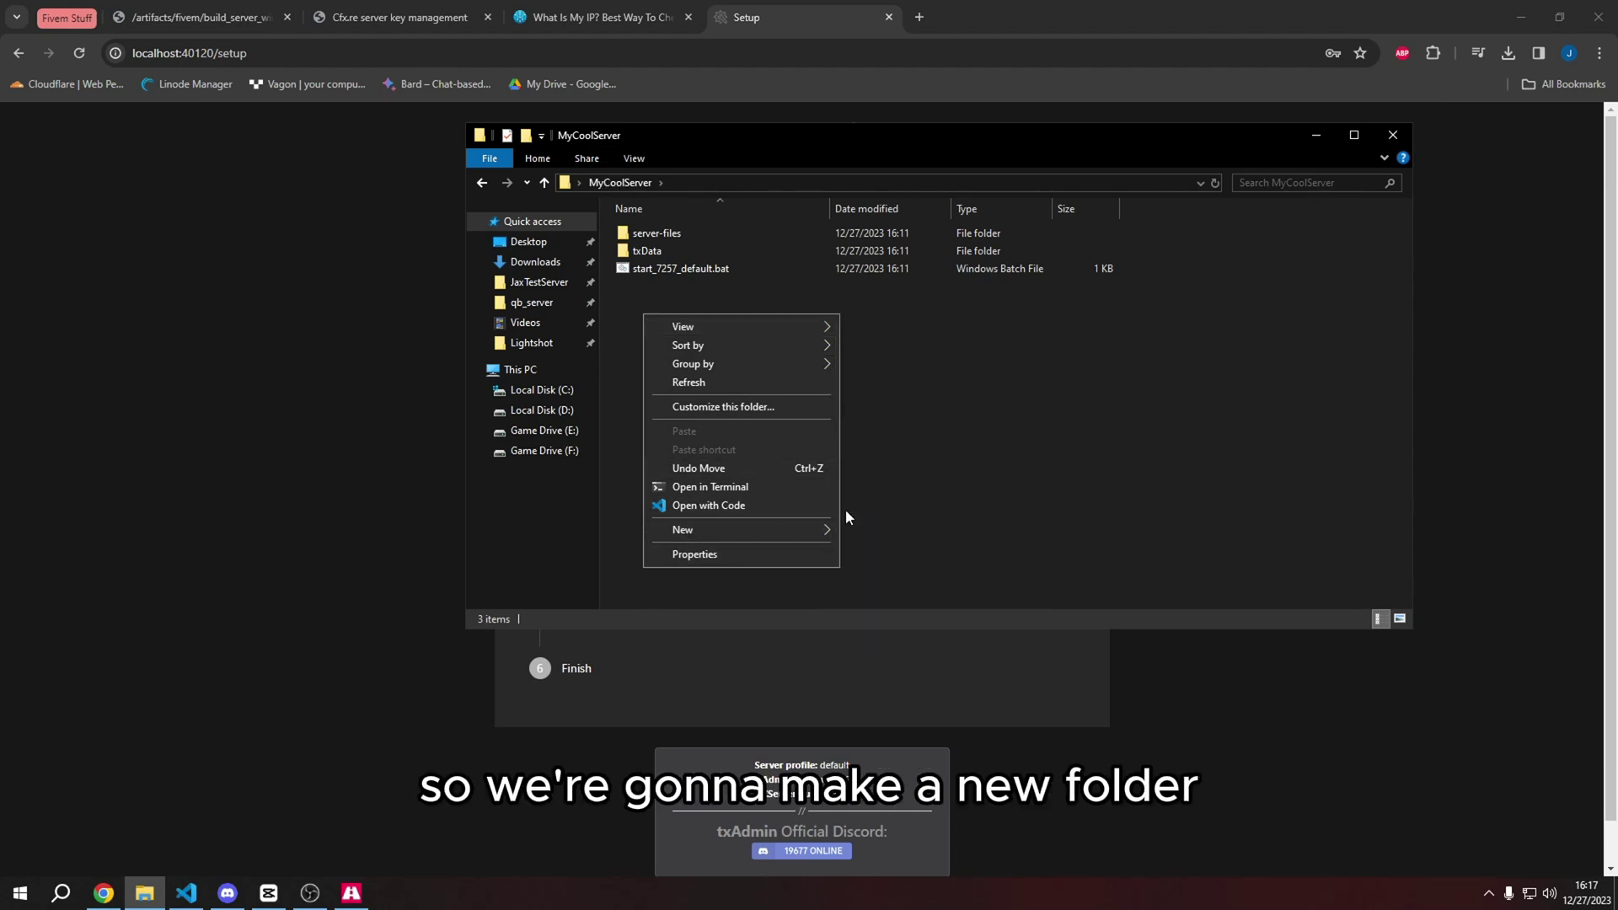
left_click(878, 532)
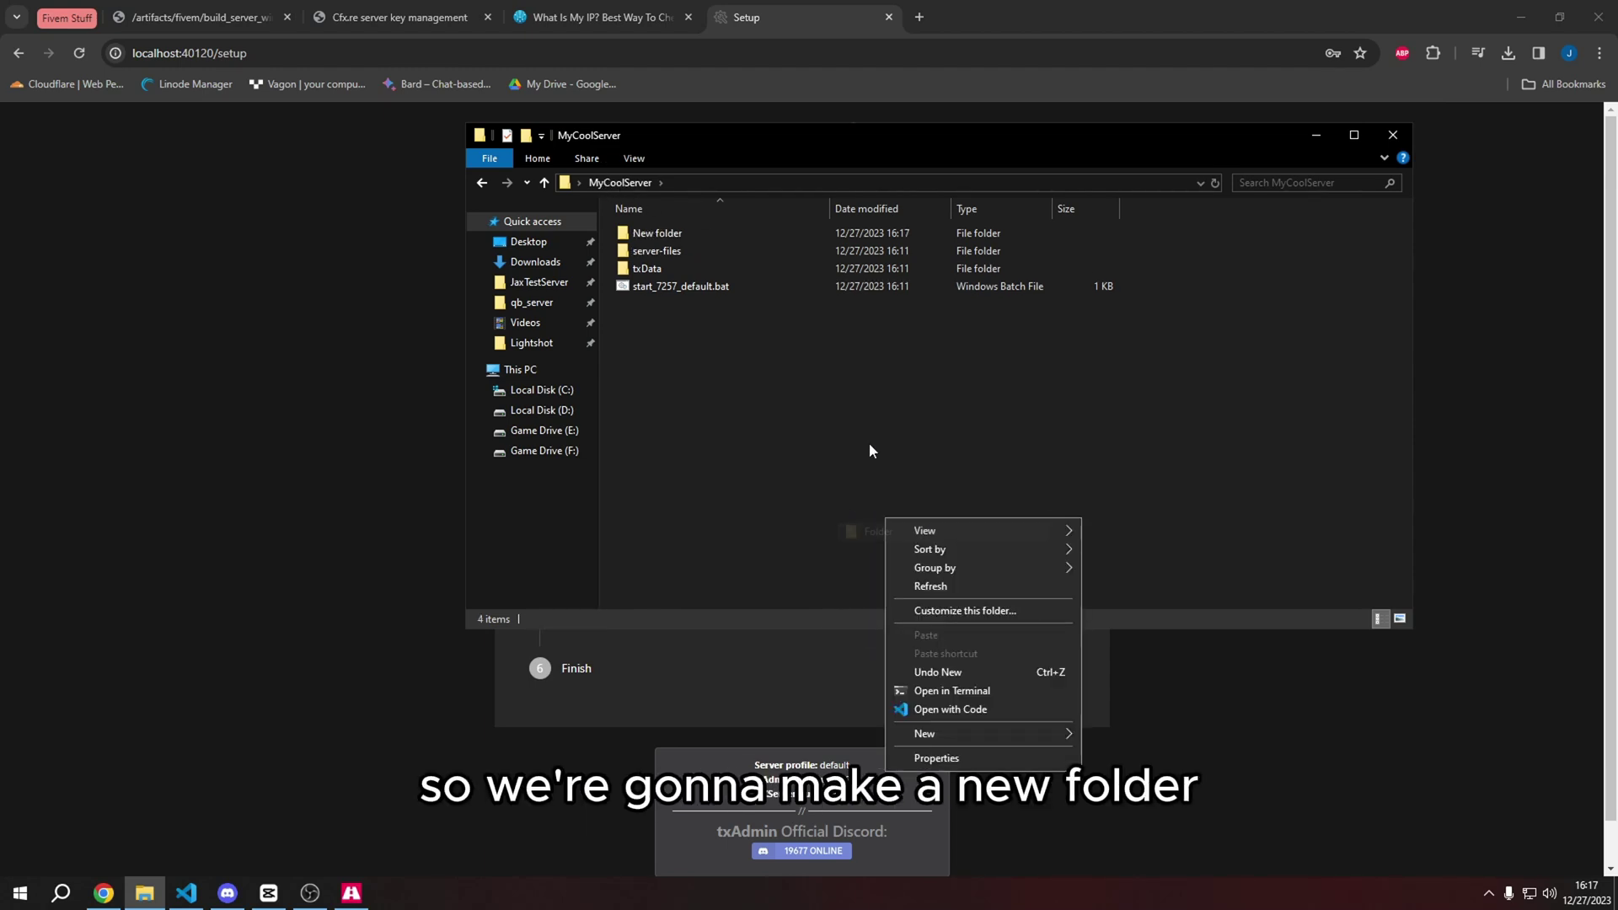
left_click(653, 235)
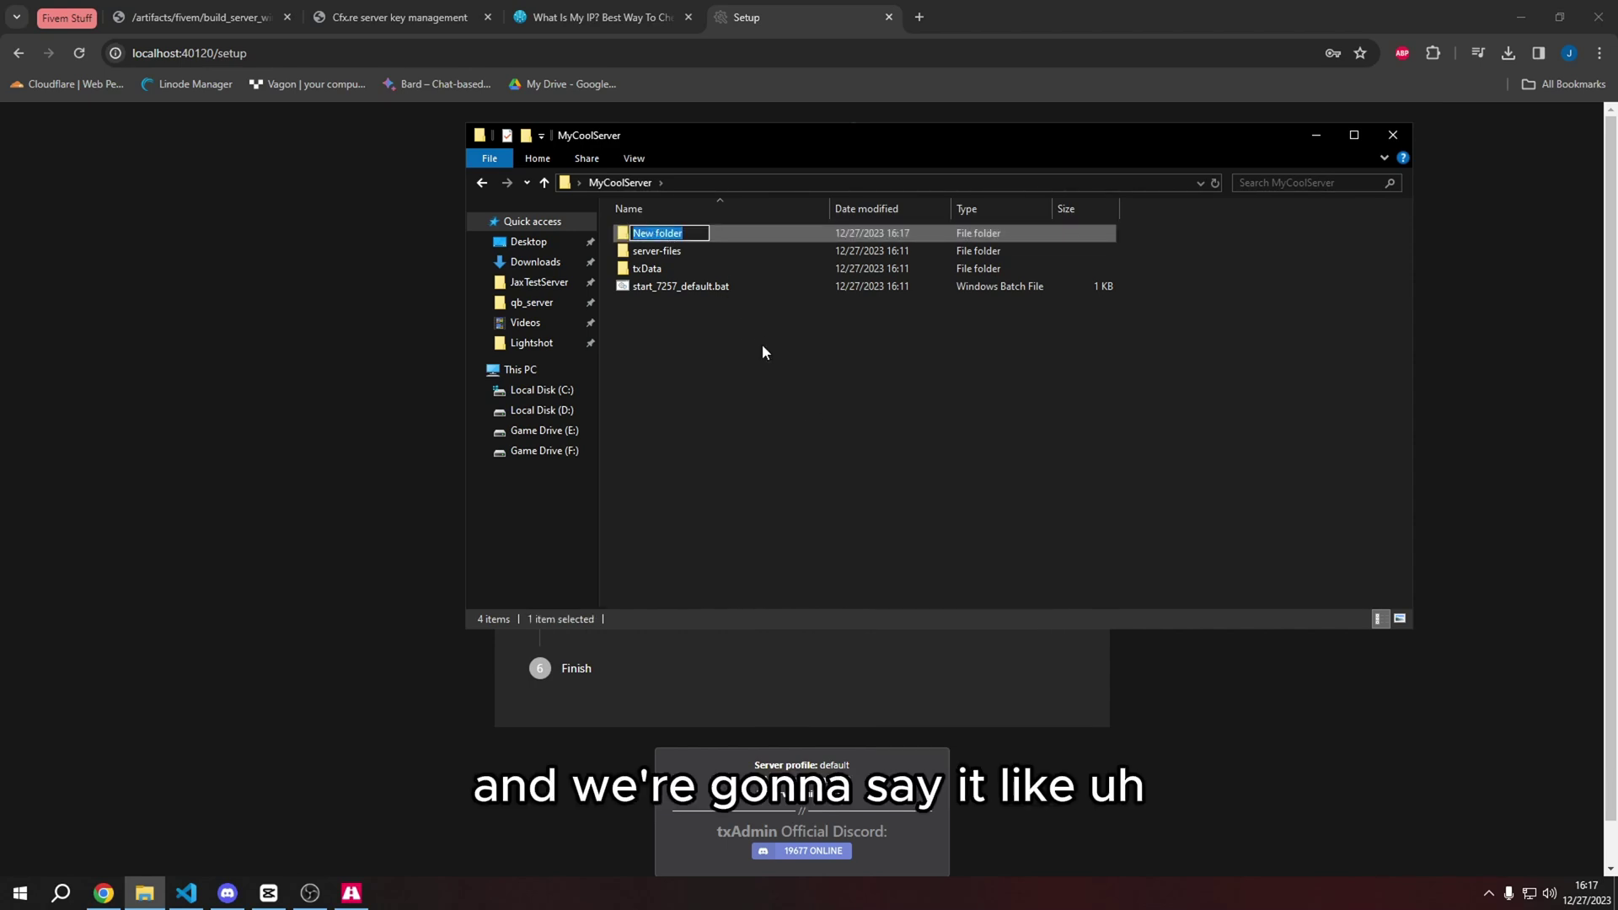
key("BackSpace")
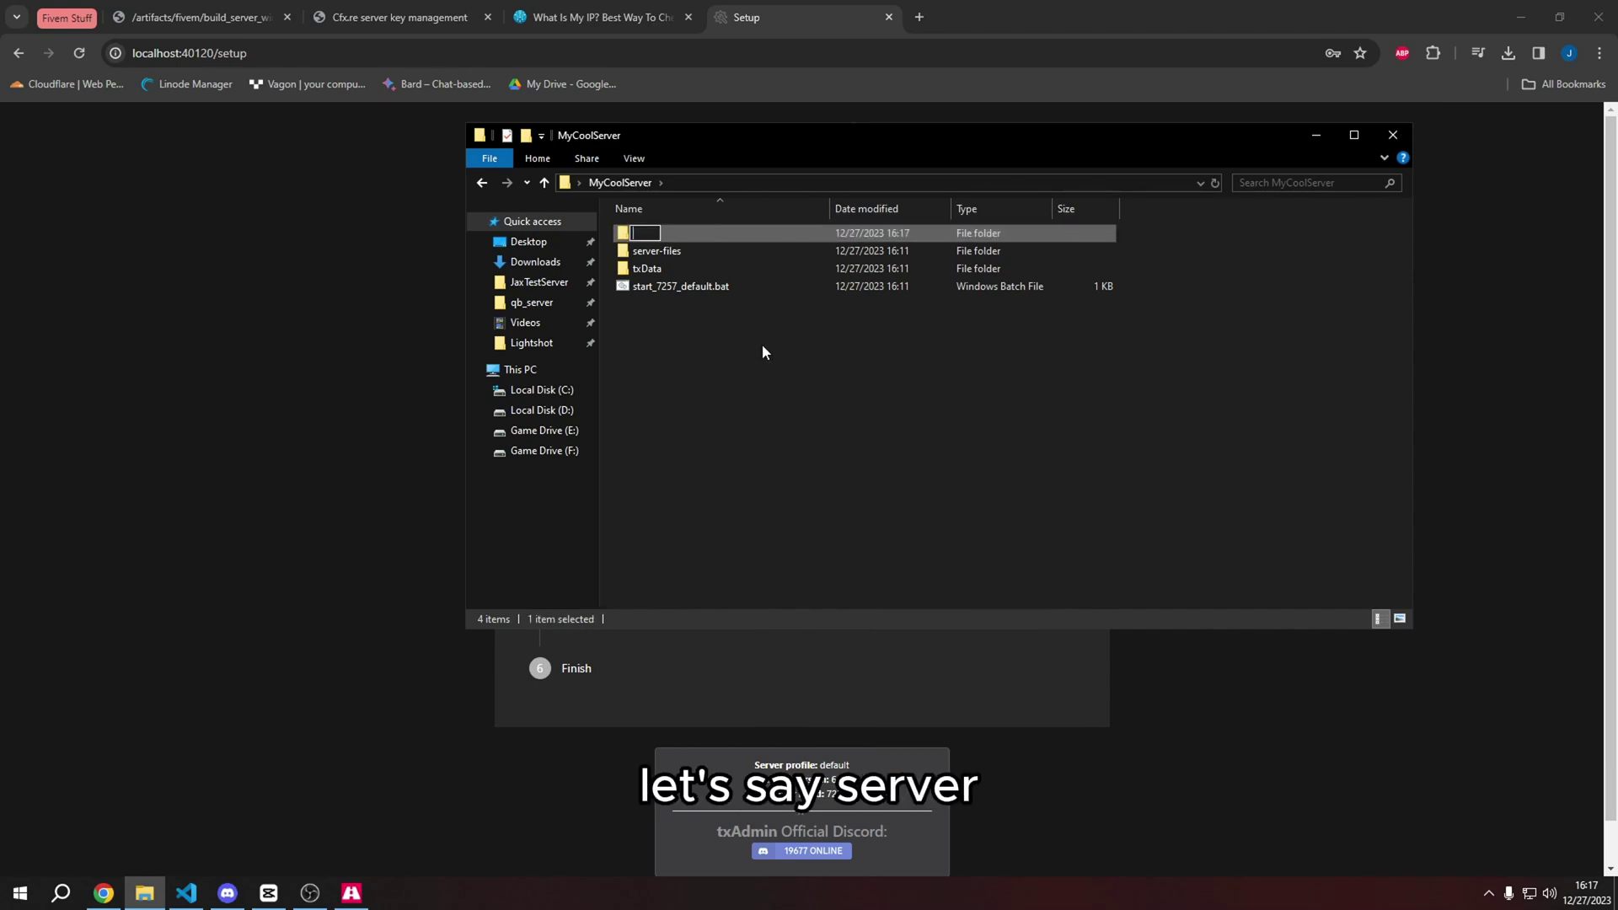
type("Server")
key("Return")
Copy the Server folder's address as text and open the suggested data location in txAdmin for editing
double_click(702, 236)
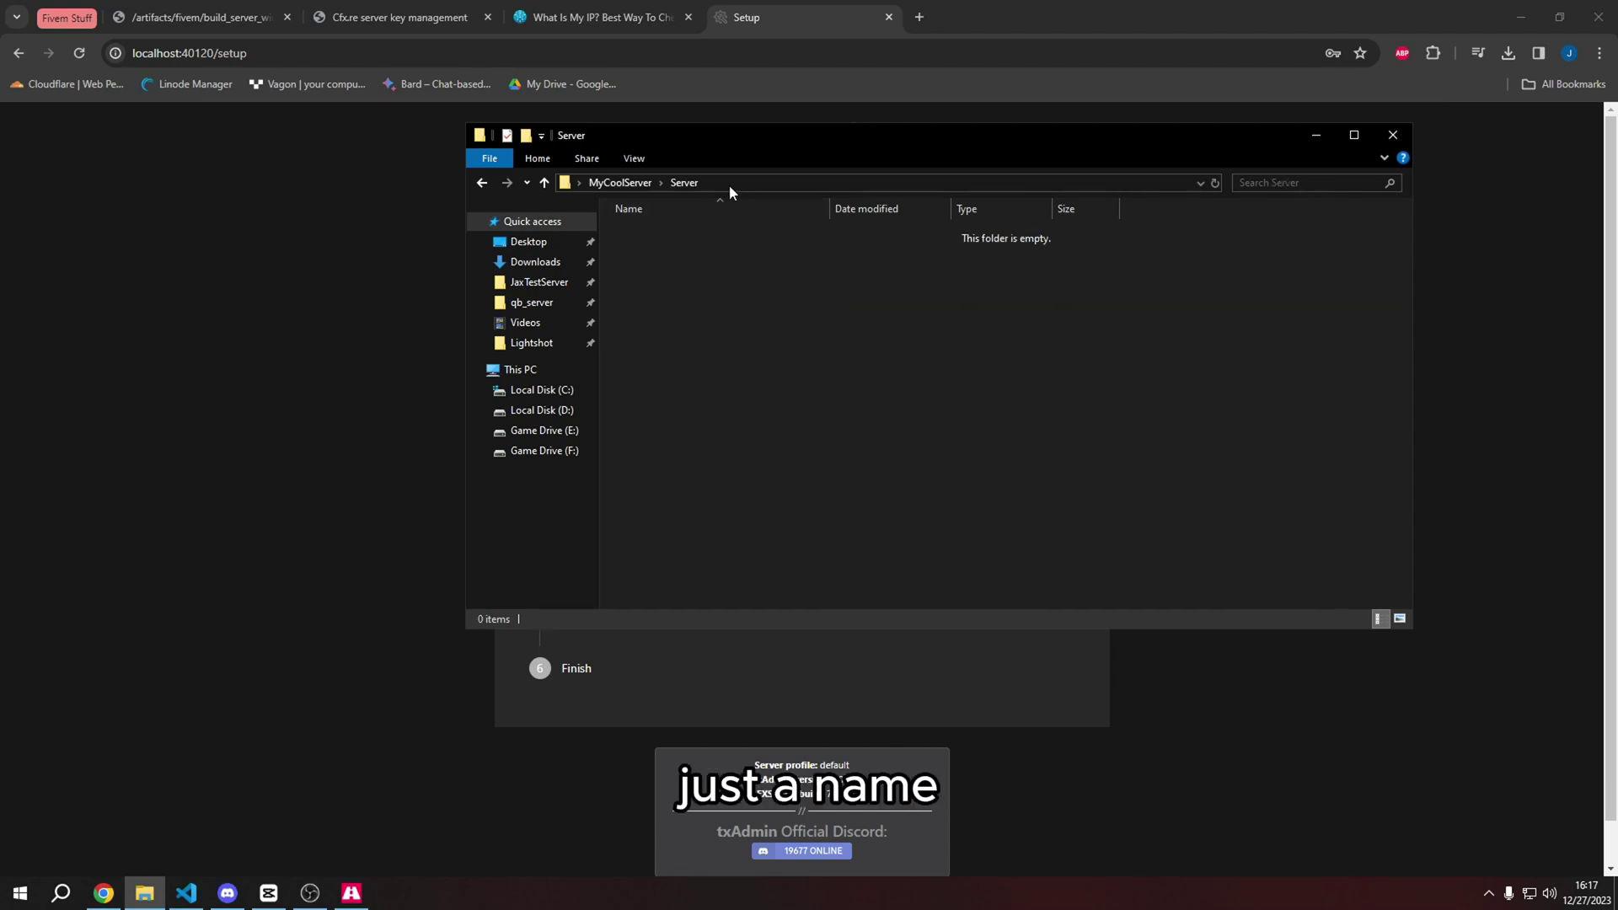
right_click(729, 184)
left_click(804, 215)
key("alt+Tab")
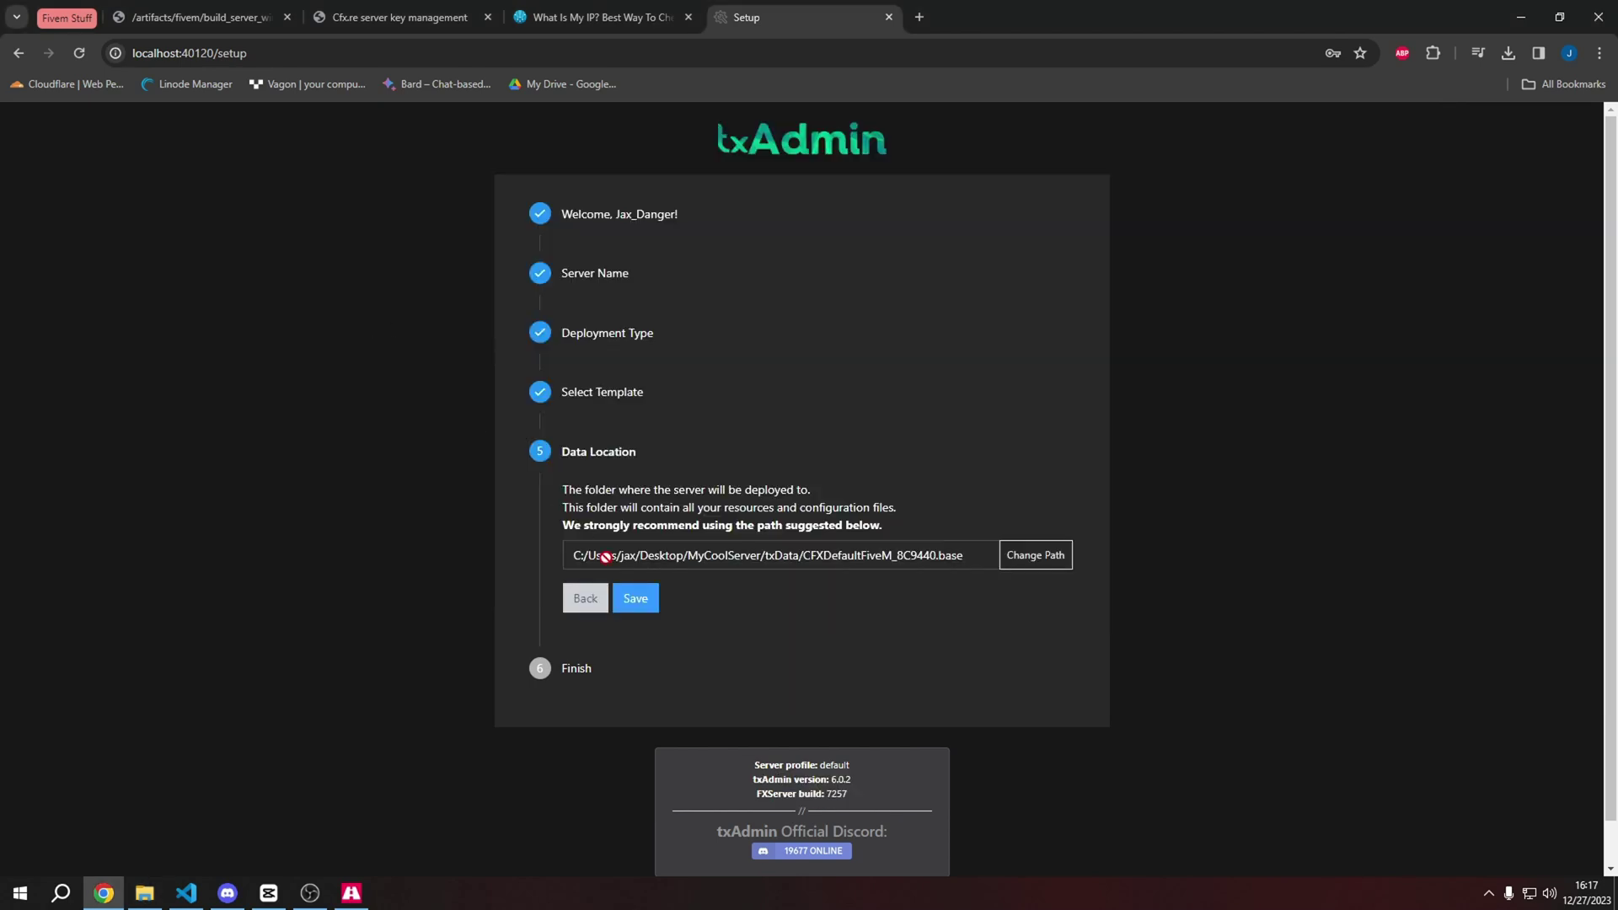
left_click(1034, 555)
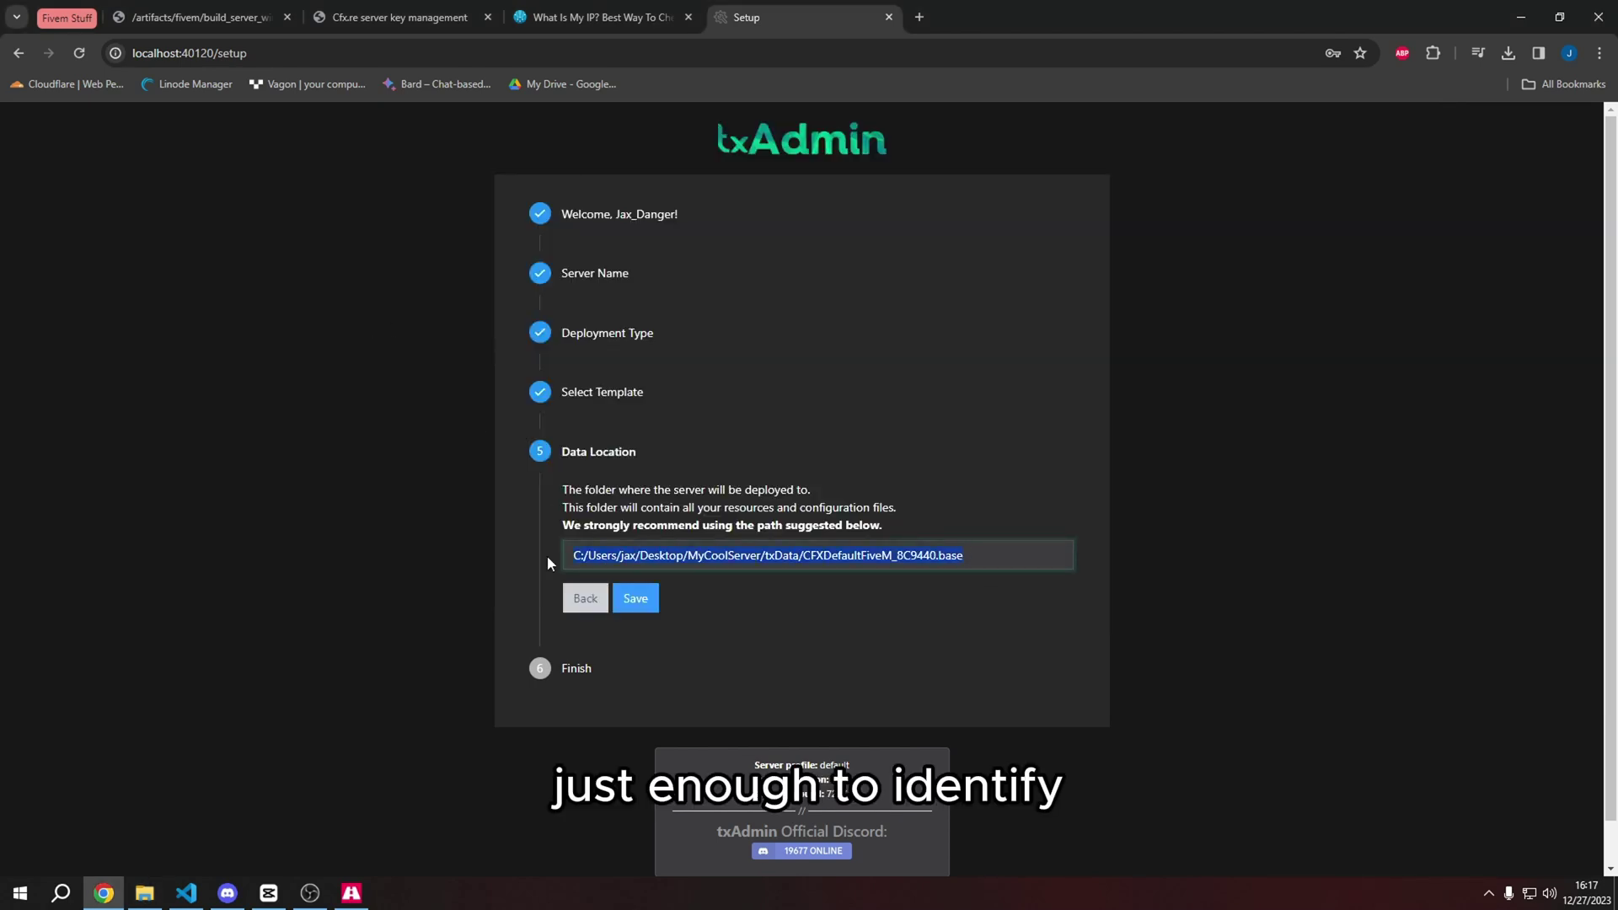
Reopen the Server folder from MyCoolServer in File Explorer, copy its address as text, and return to the txAdmin setup
left_click(144, 892)
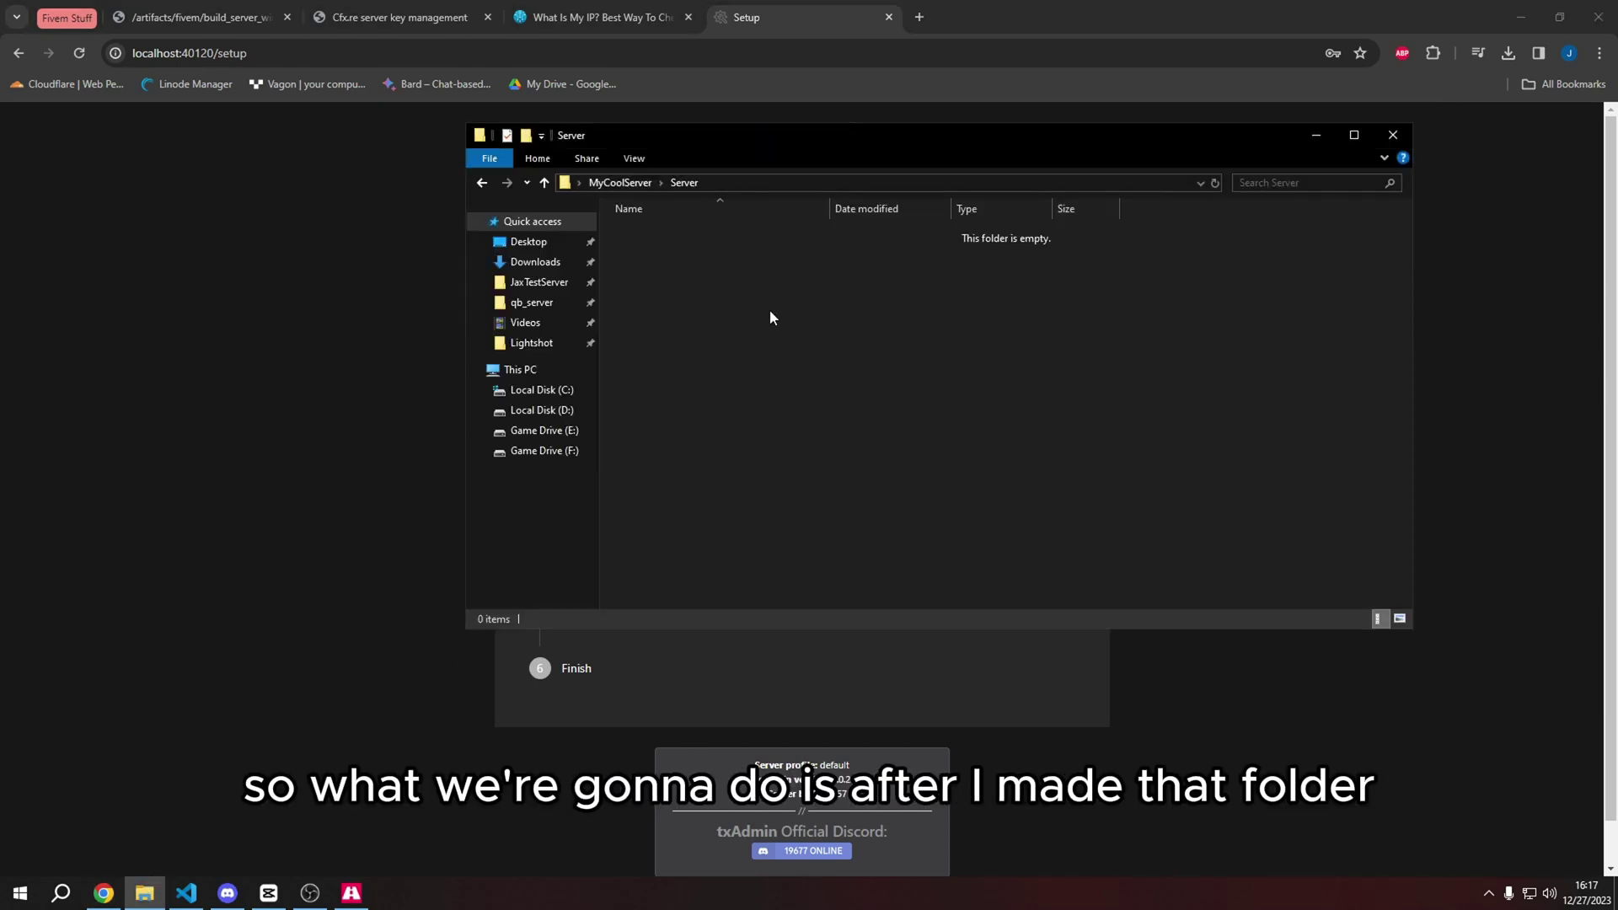
left_click(620, 183)
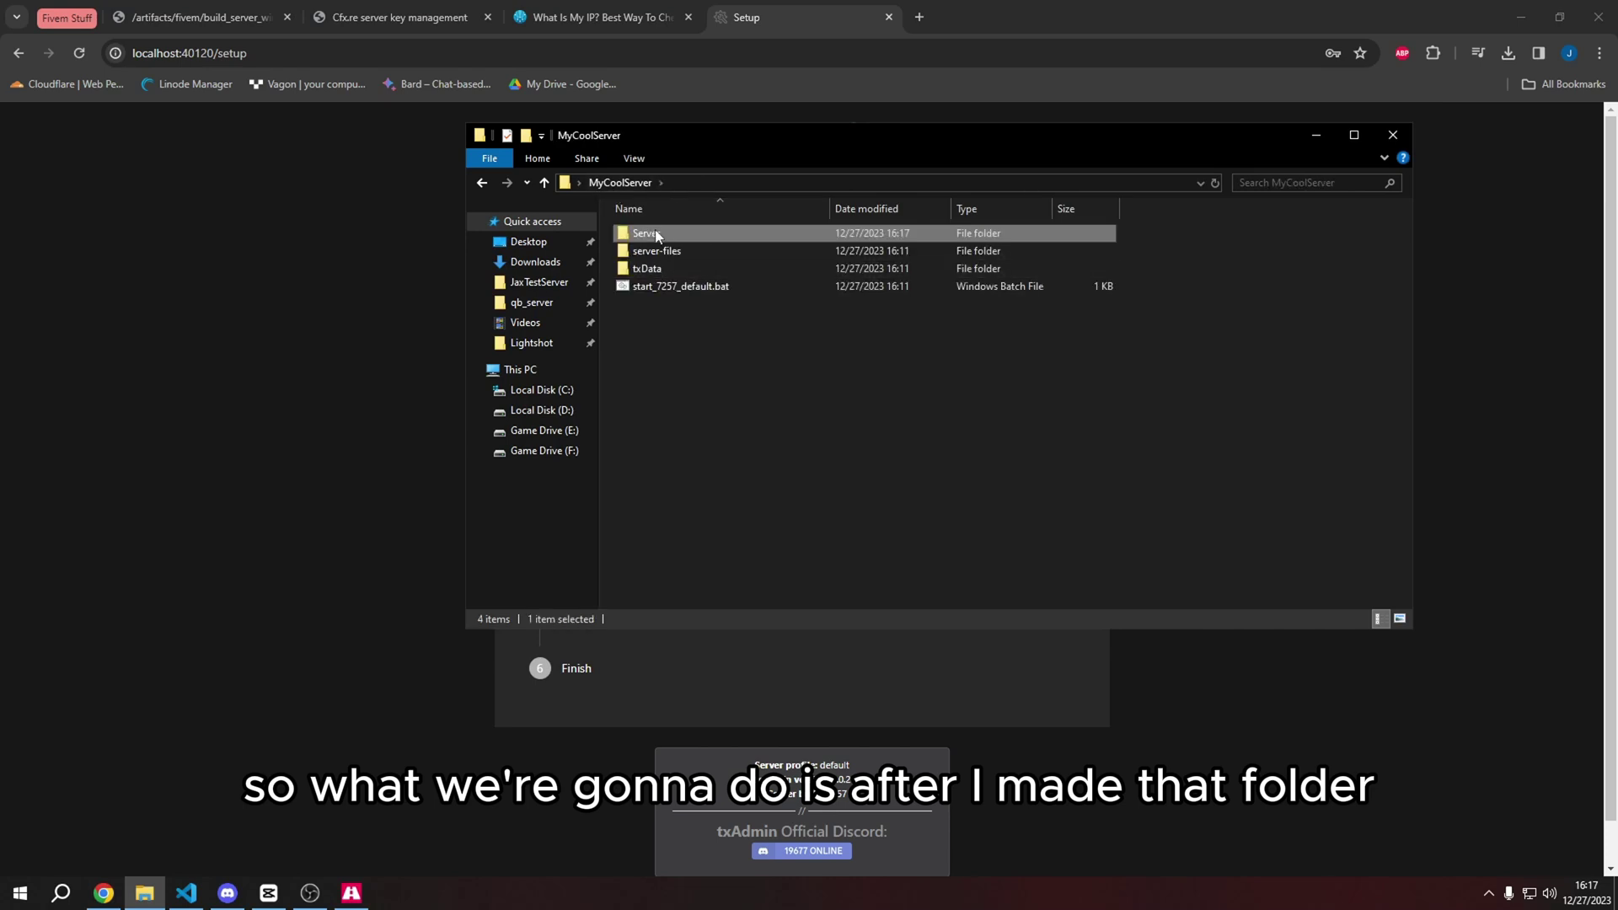
double_click(657, 234)
right_click(762, 180)
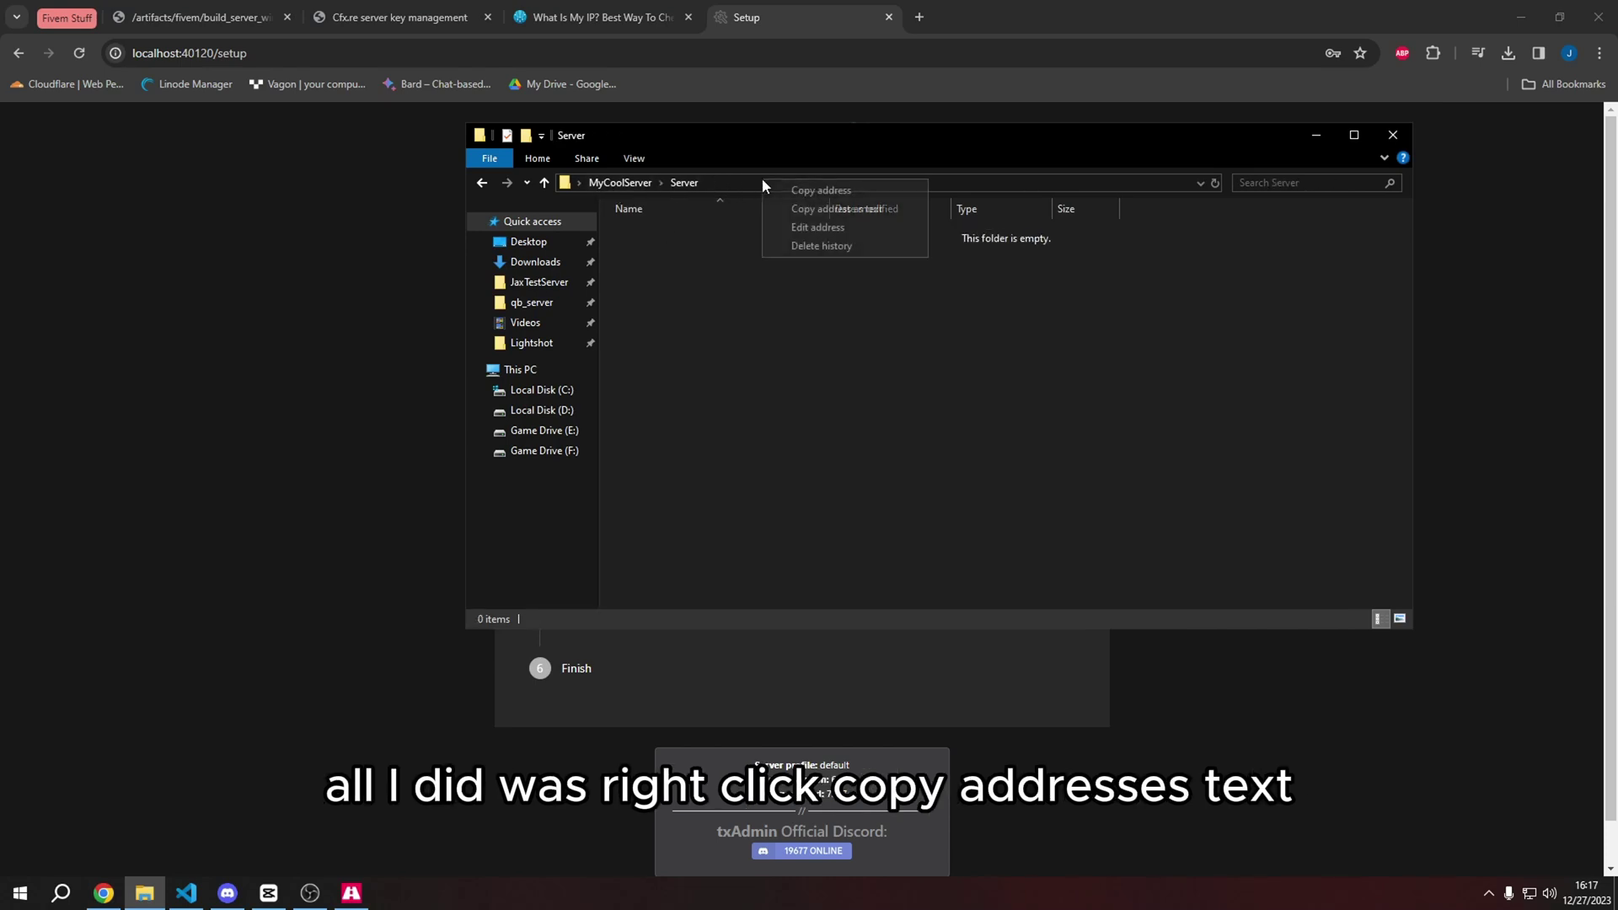
left_click(830, 209)
left_click(459, 515)
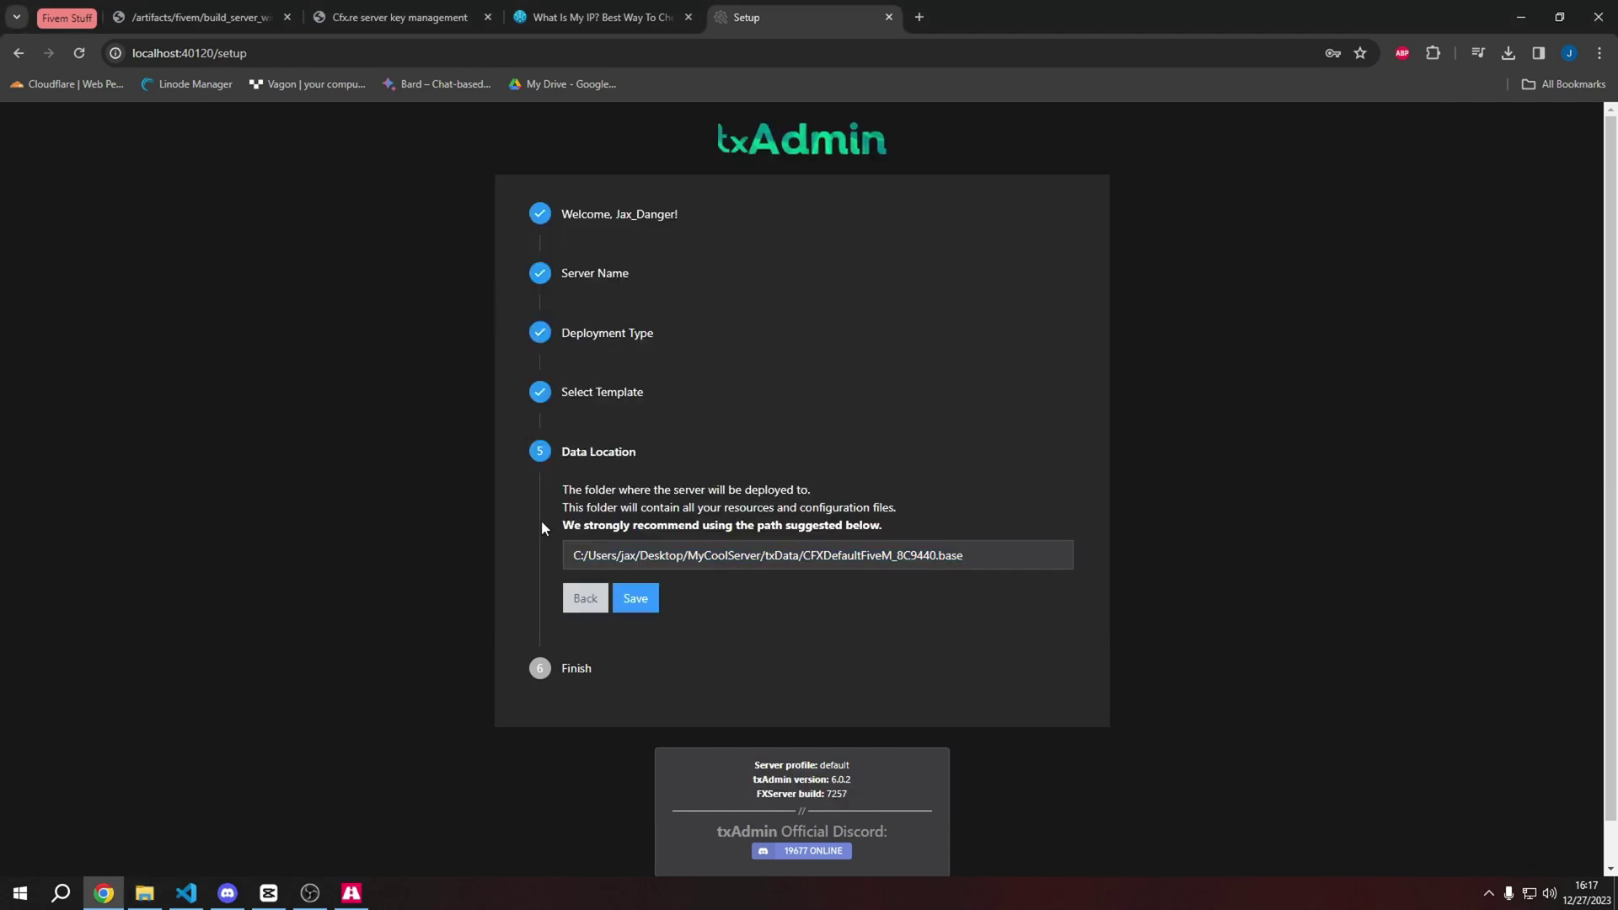
Go back from the data location to the template selection and choose CFX Default FiveM again
left_click(1020, 552)
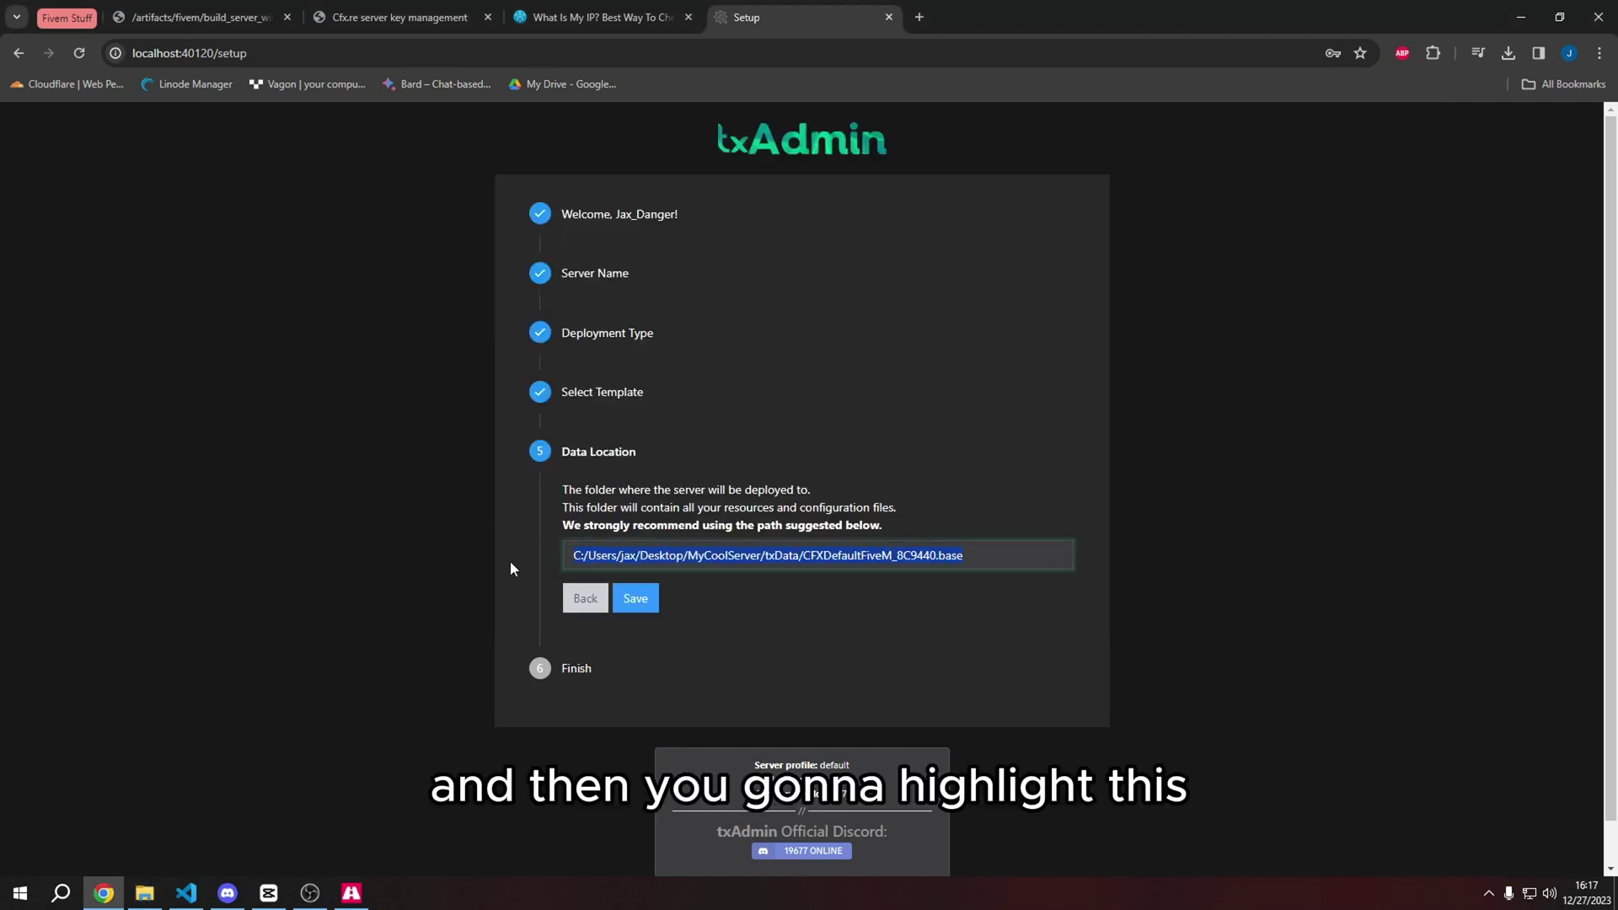
left_click(586, 598)
left_click(733, 468)
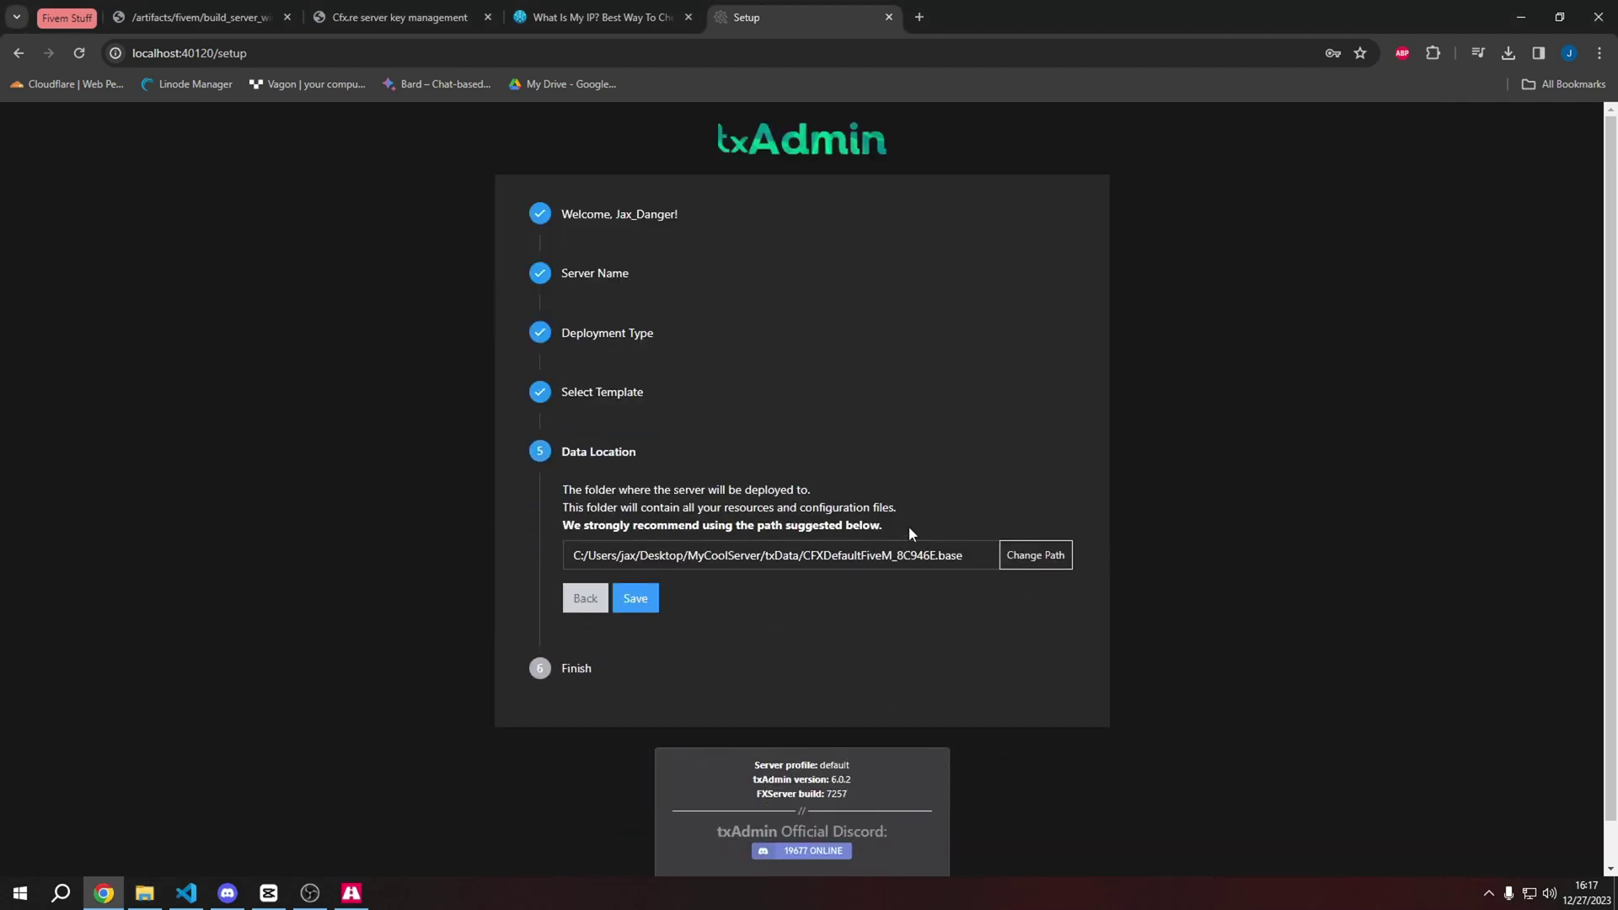
triple_click(854, 554)
left_click(853, 554)
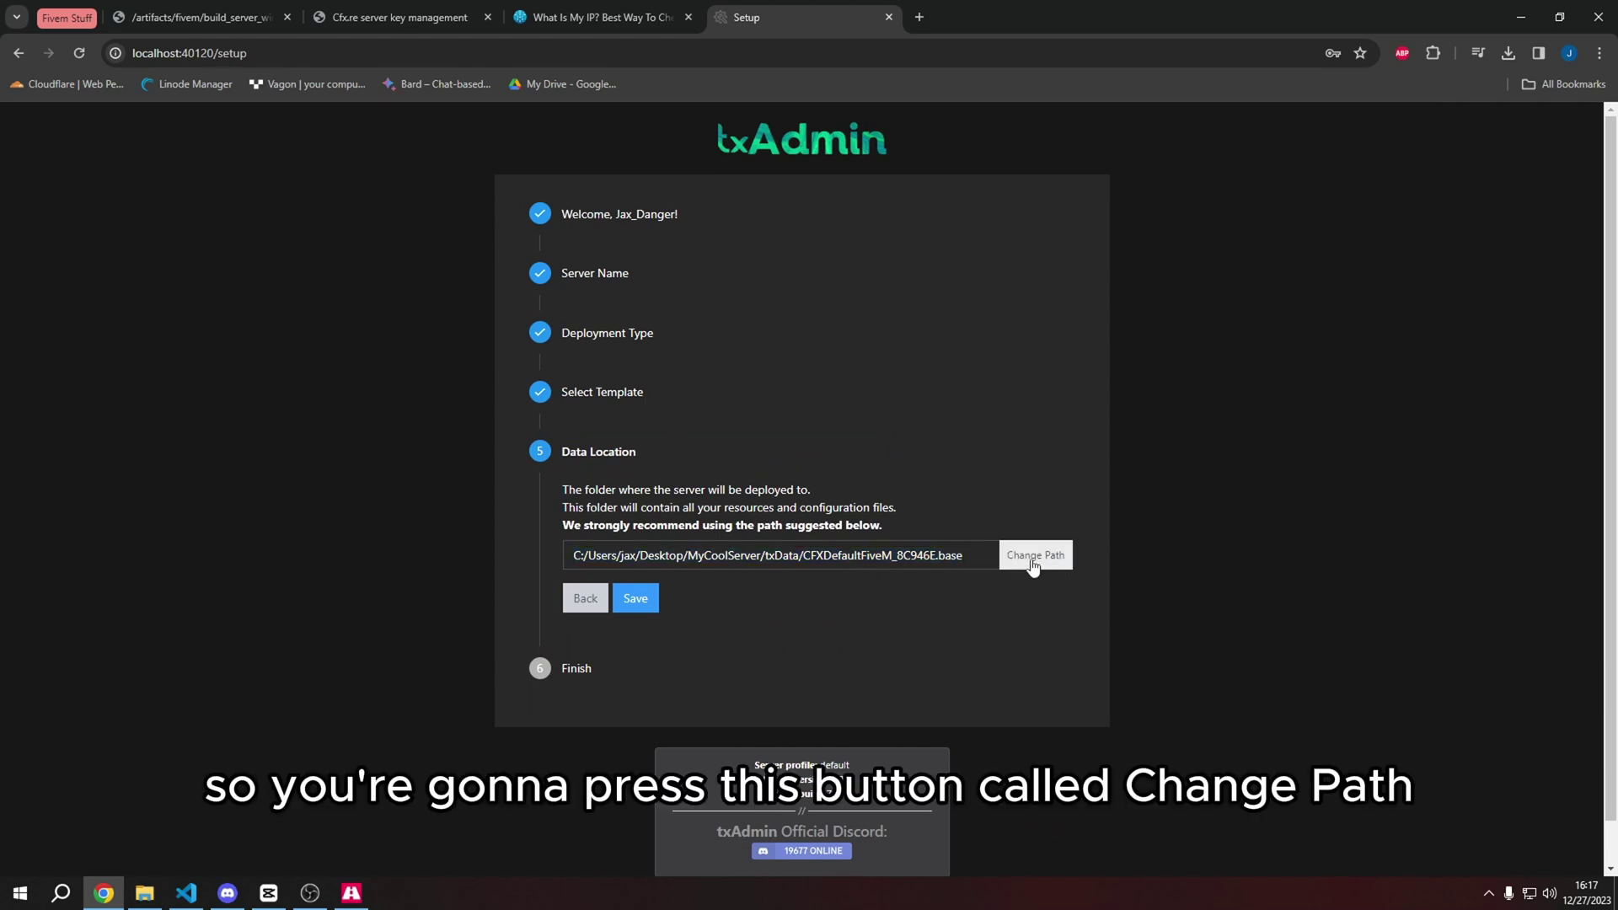
Replace the suggested data location with the copied path of the Server folder inside MyCoolServer on the desktop
left_click(1016, 567)
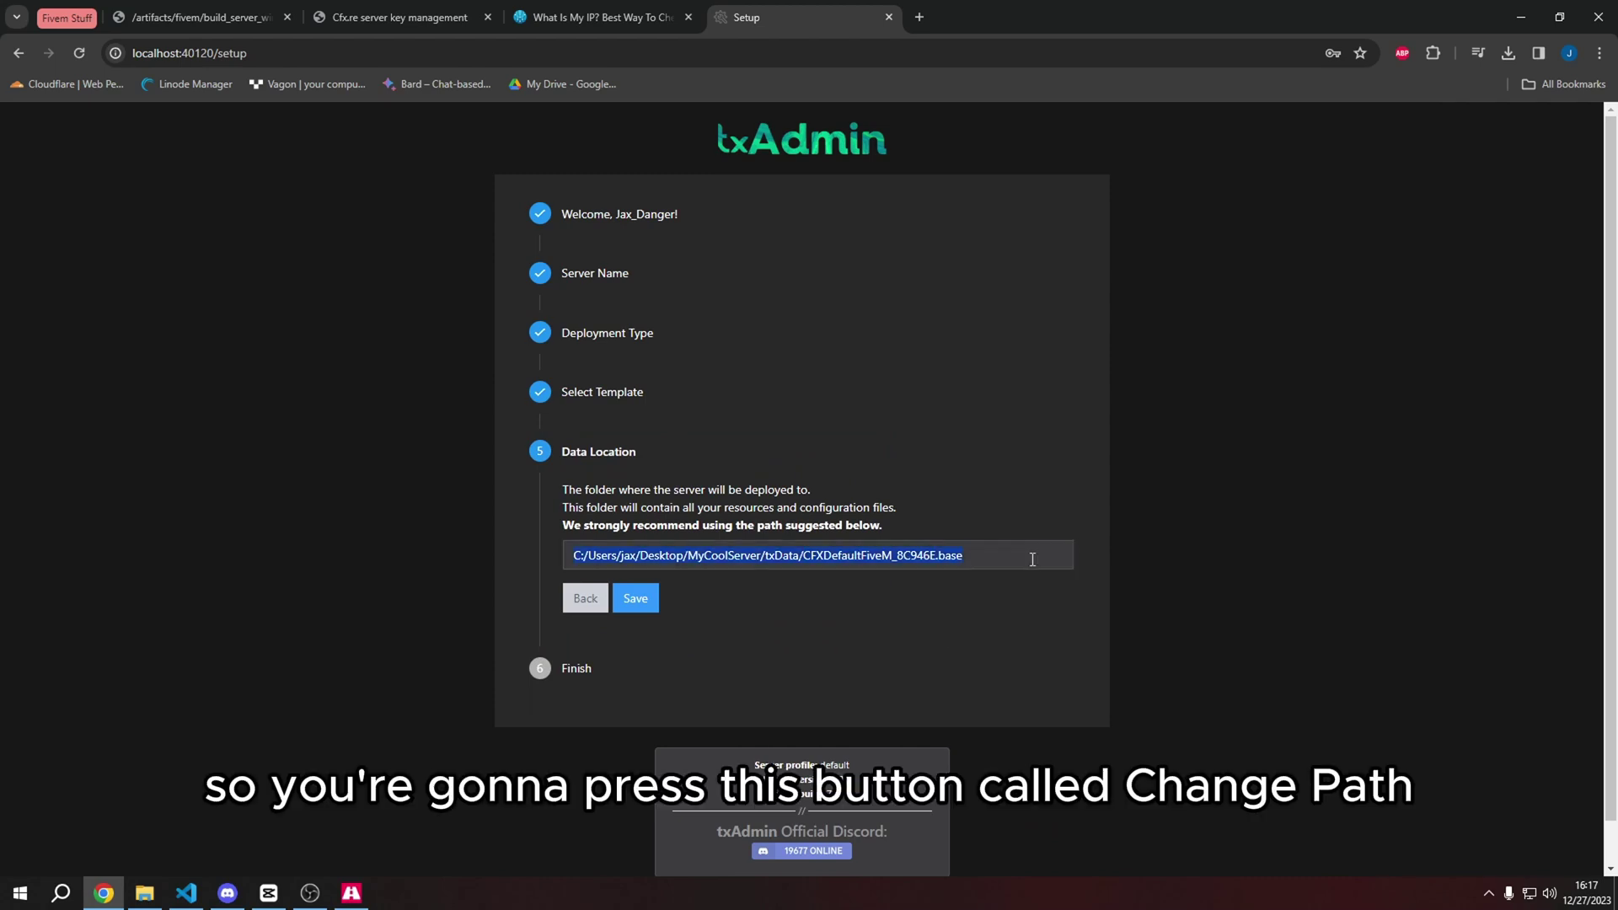
right_click(626, 556)
left_click(665, 331)
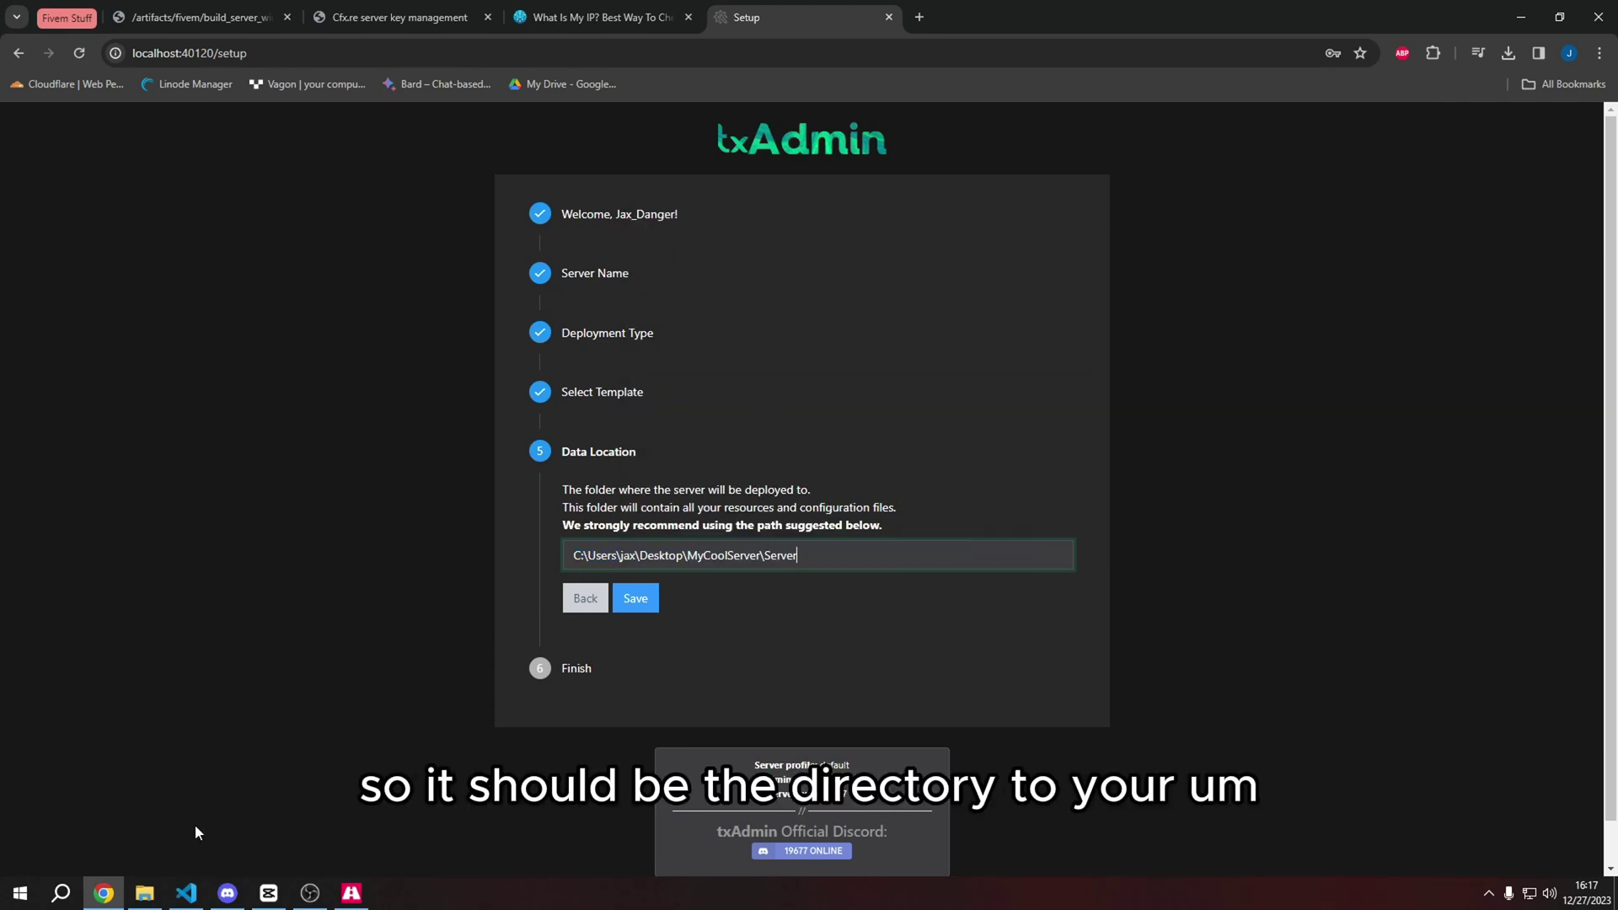
Compare the entered data location with the Server folder's address in File Explorer and check whether that folder is empty
left_click(144, 892)
left_click(763, 183)
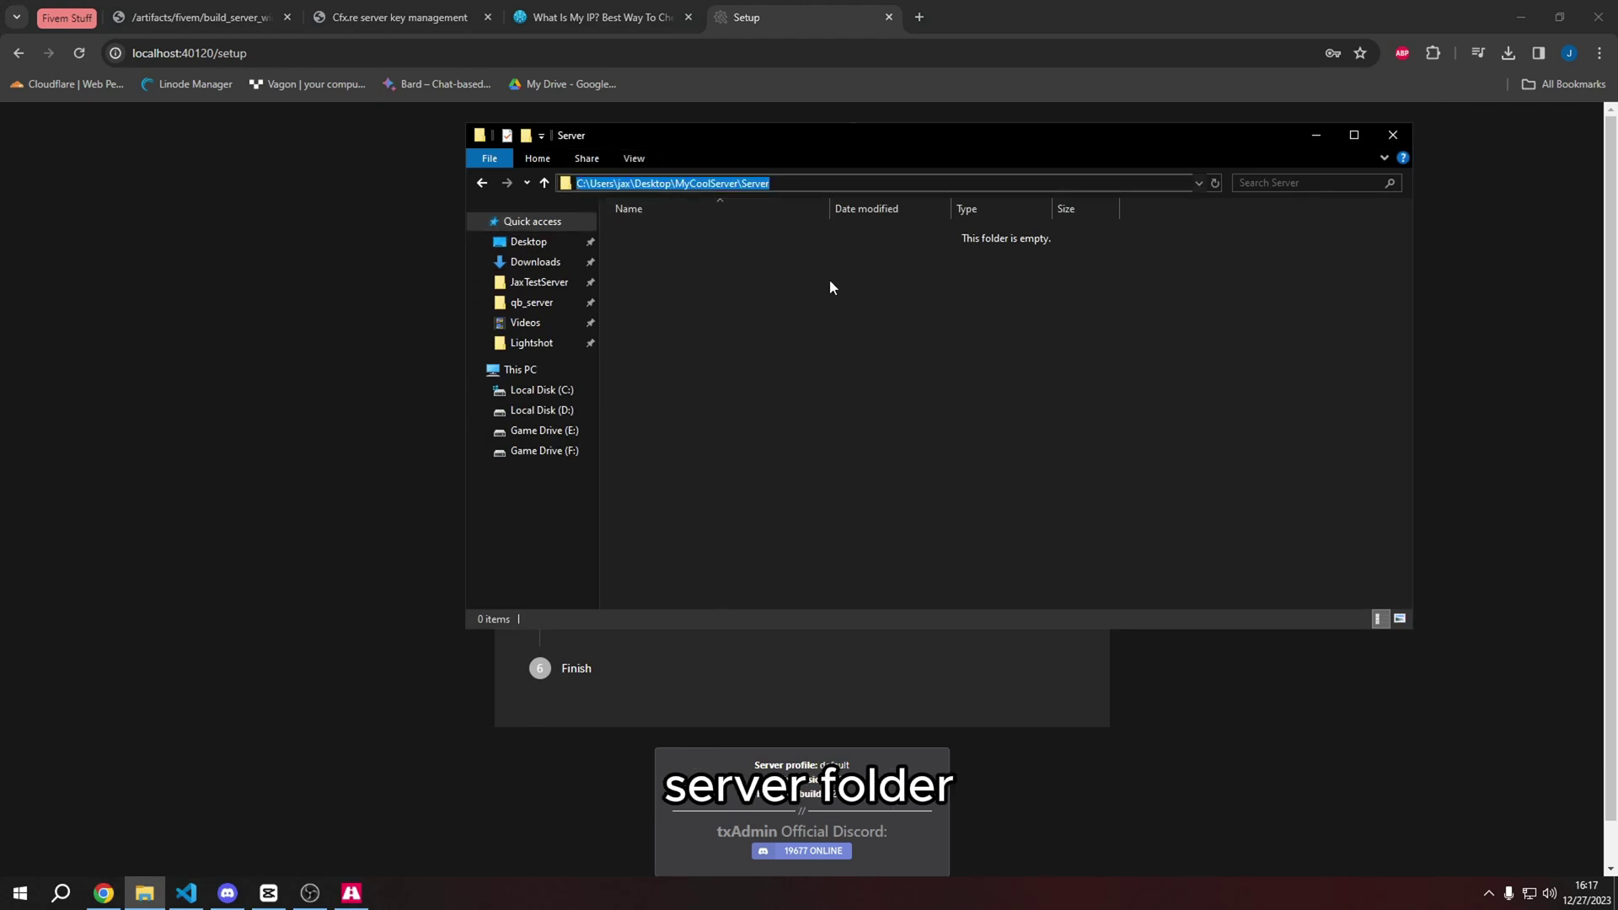
left_click(263, 397)
left_click(144, 892)
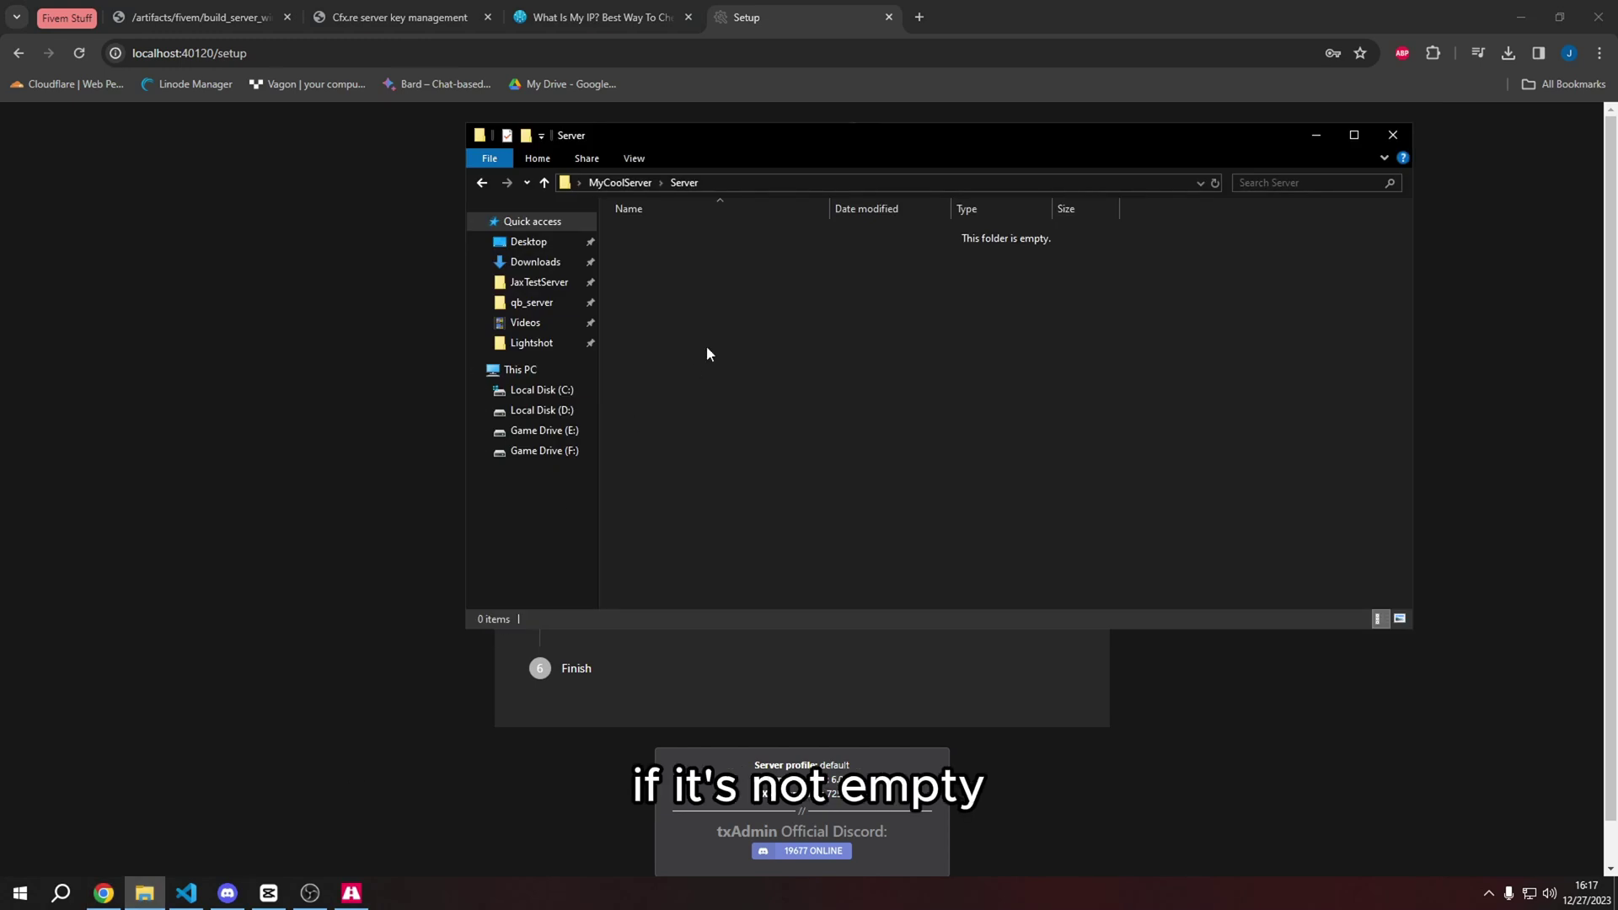
left_click(208, 480)
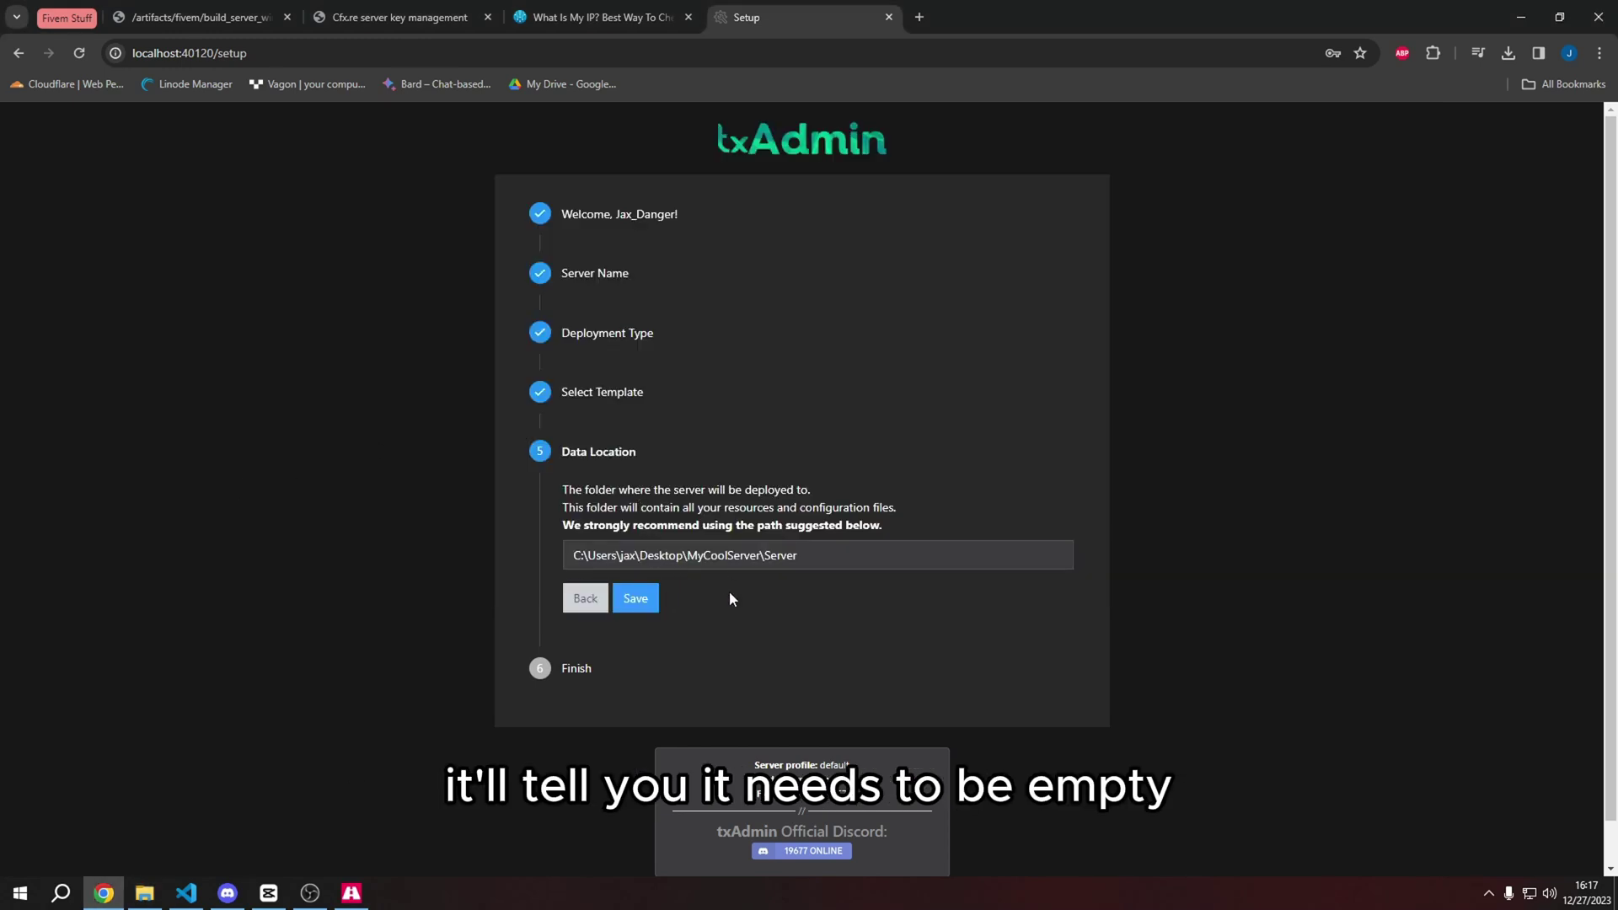
Save the data location and go to the recipe deployer to review the CFX Default FiveM recipe
left_click(637, 600)
left_click(639, 632)
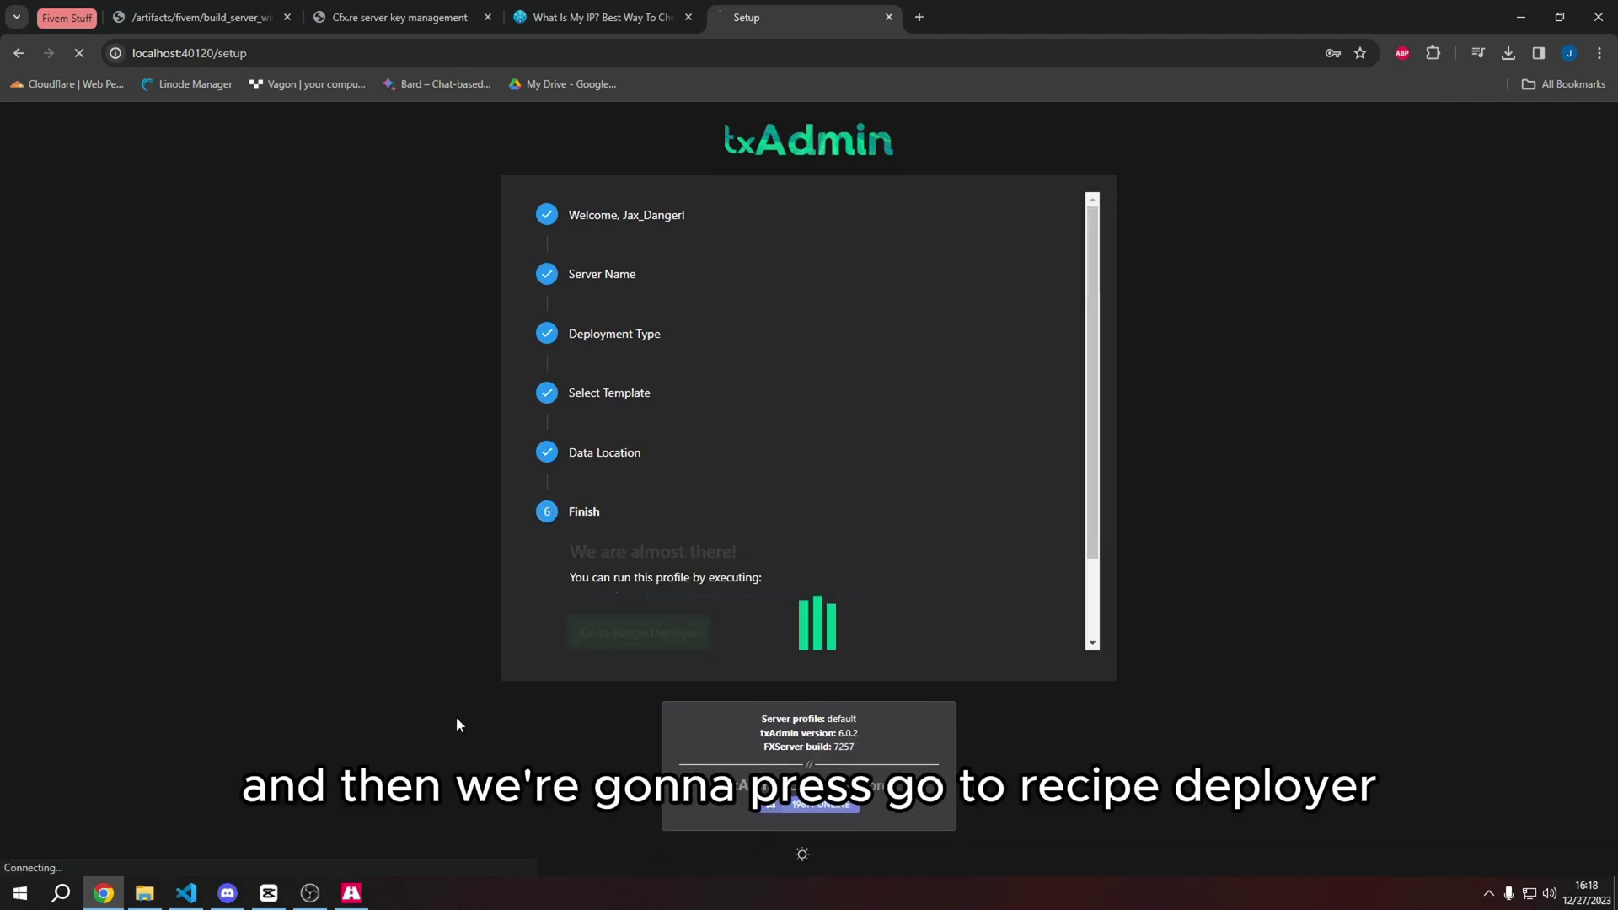
scroll(1129, 374, "down", 3)
scroll(1129, 371, "up", 3)
scroll(1129, 368, "down", 3)
scroll(1131, 362, "up", 3)
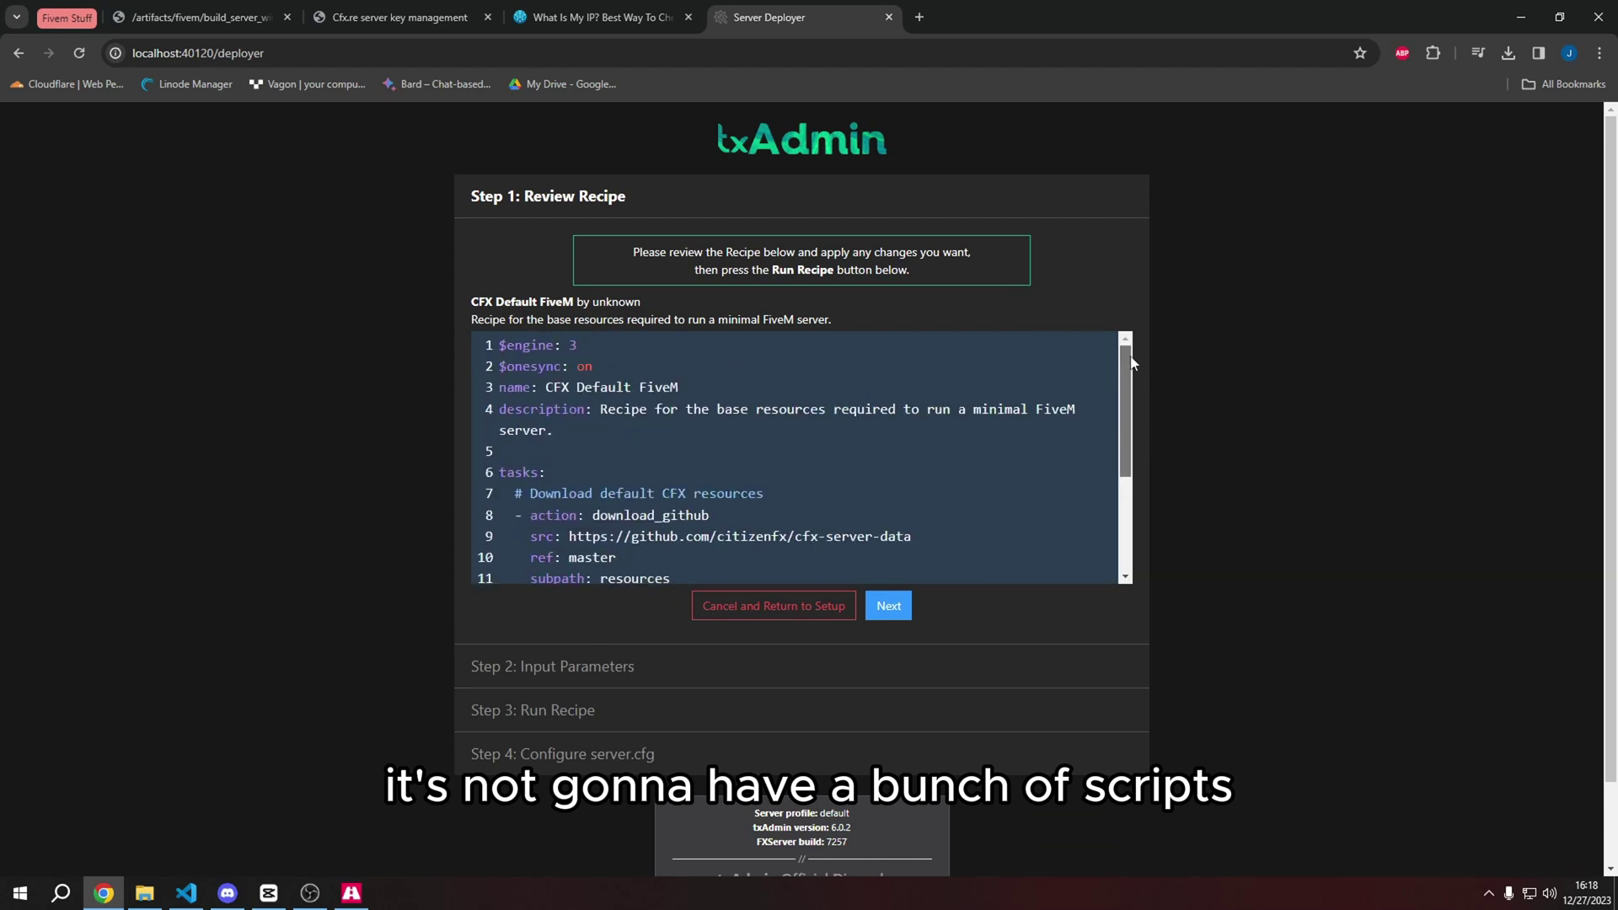
Review the CFX Default FiveM recipe through to its end and continue to the input parameters
scroll(1055, 466, "down", 3)
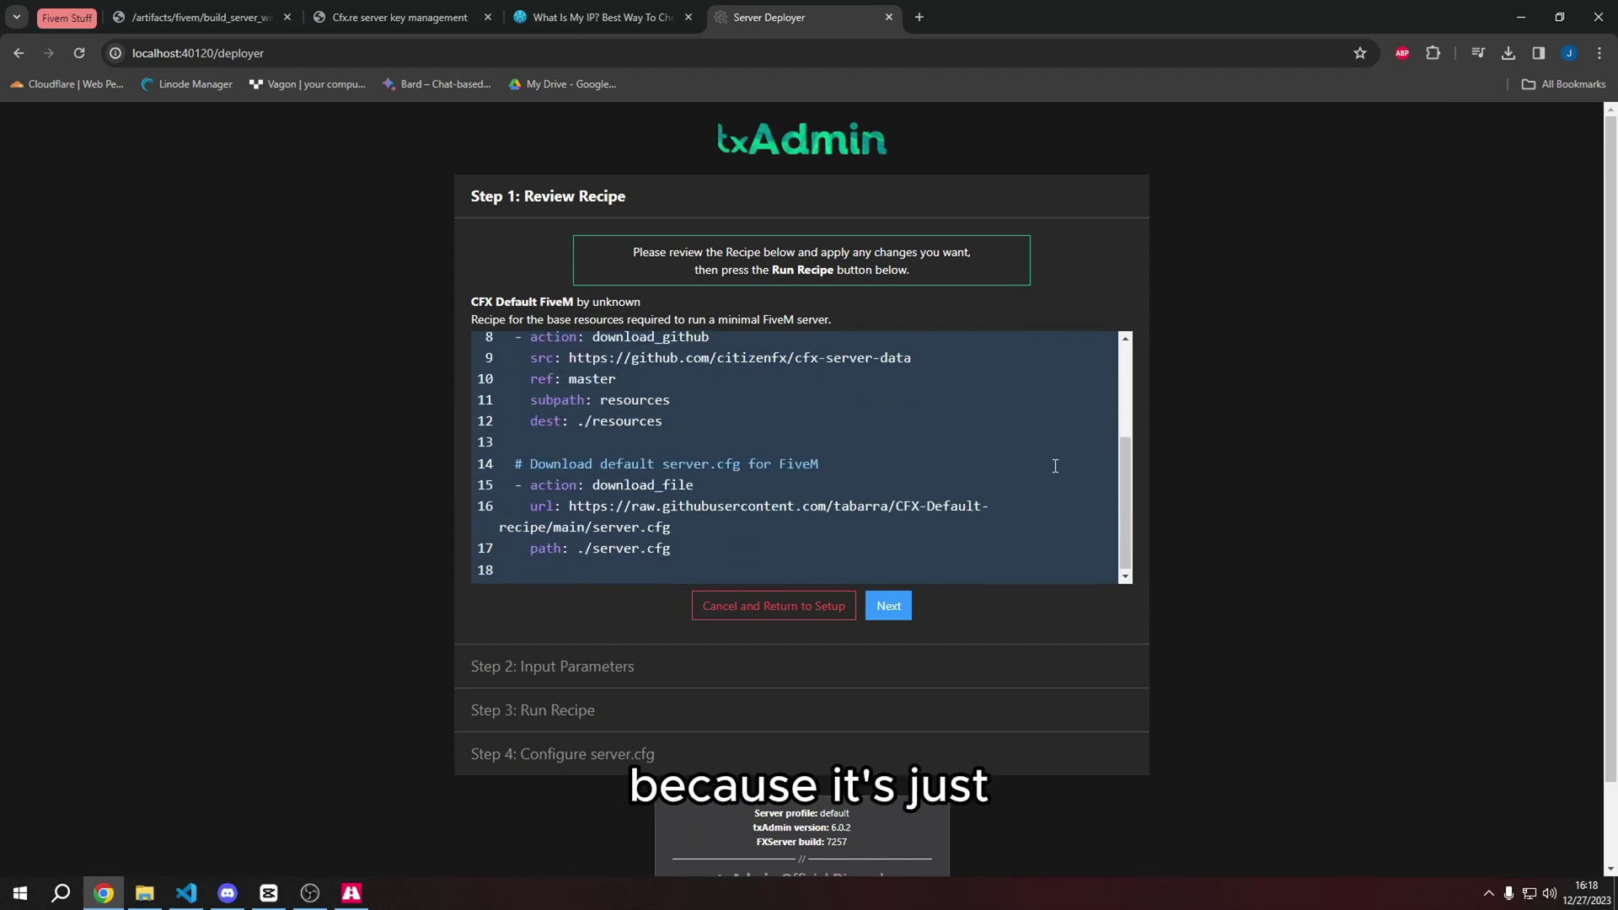
scroll(1054, 466, "up", 3)
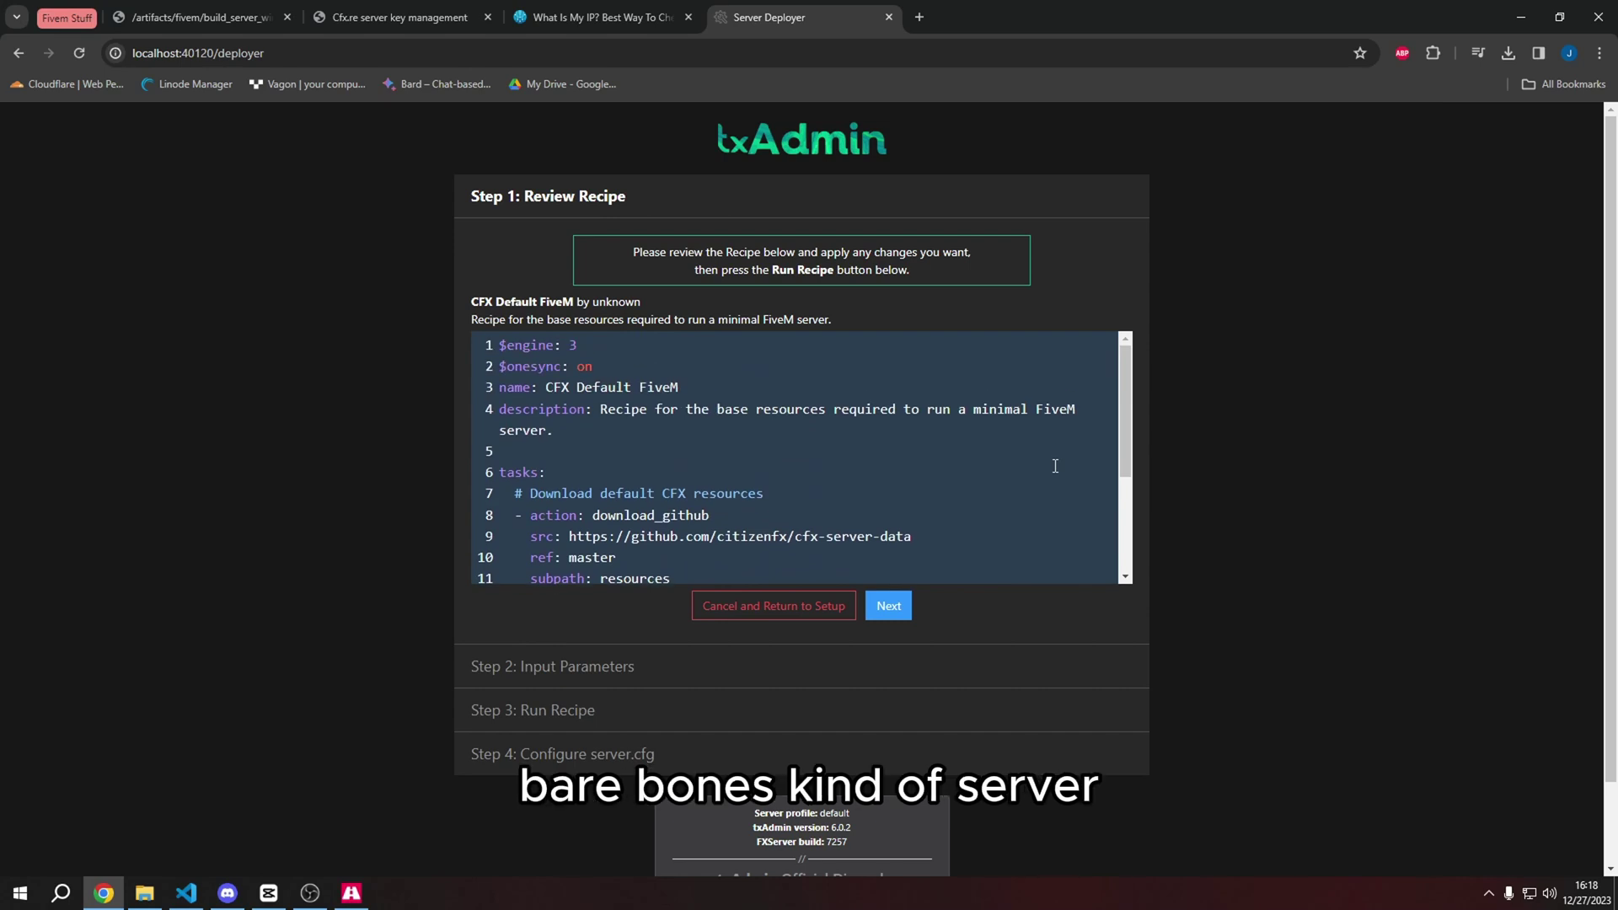
left_click(888, 604)
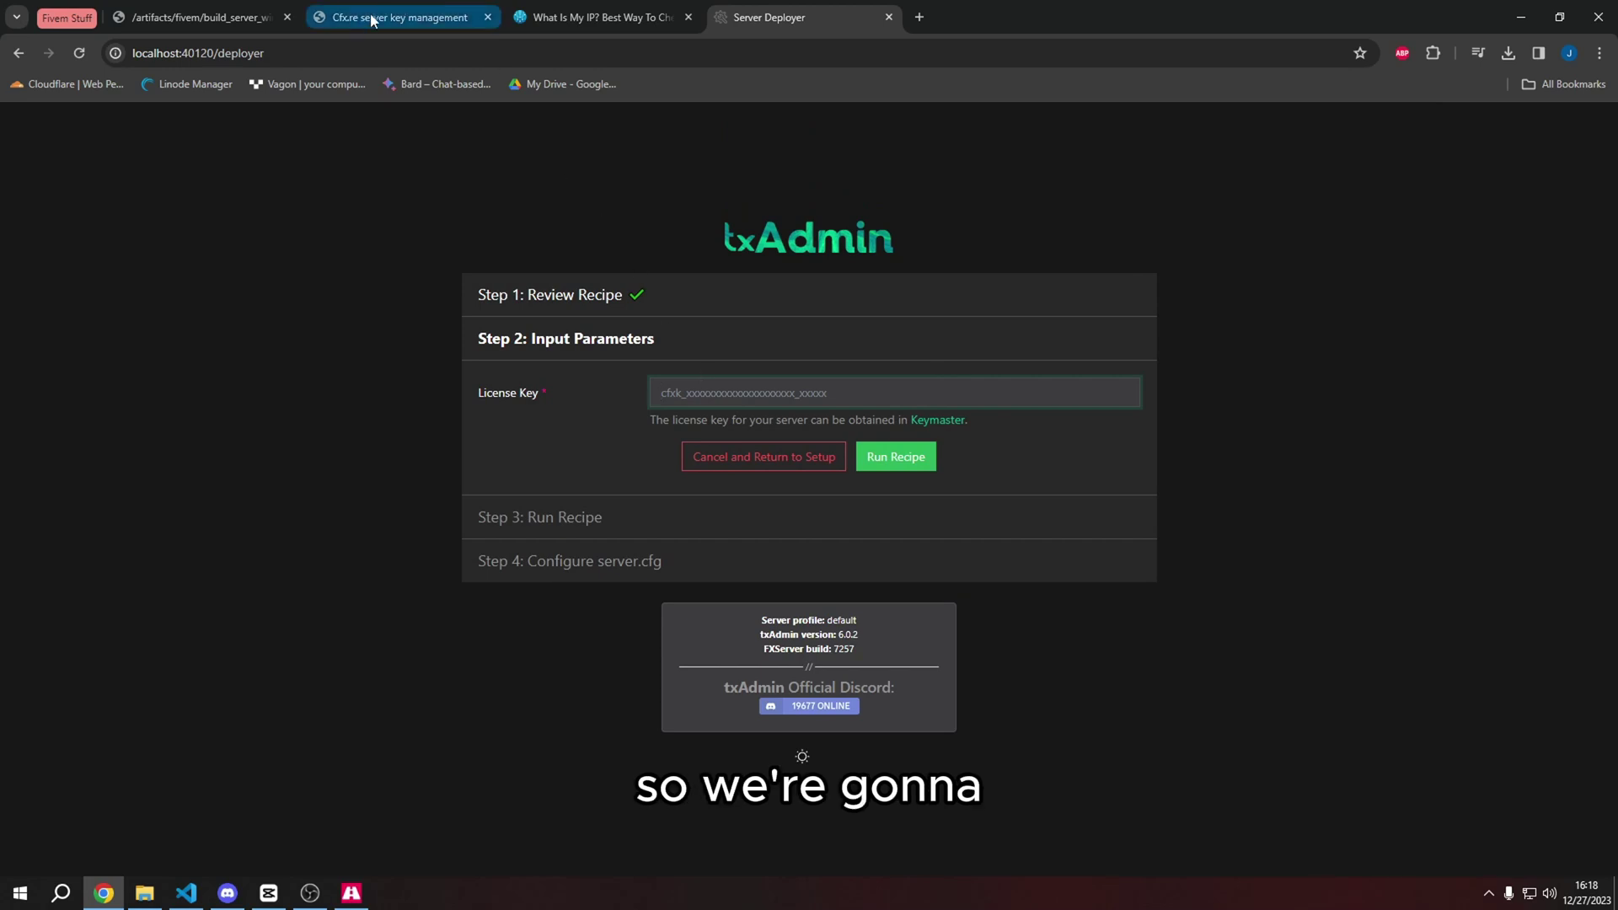
Copy the server's license key from the Keymaster page, paste it into the deployer's License Key field and run the recipe
left_click(396, 18)
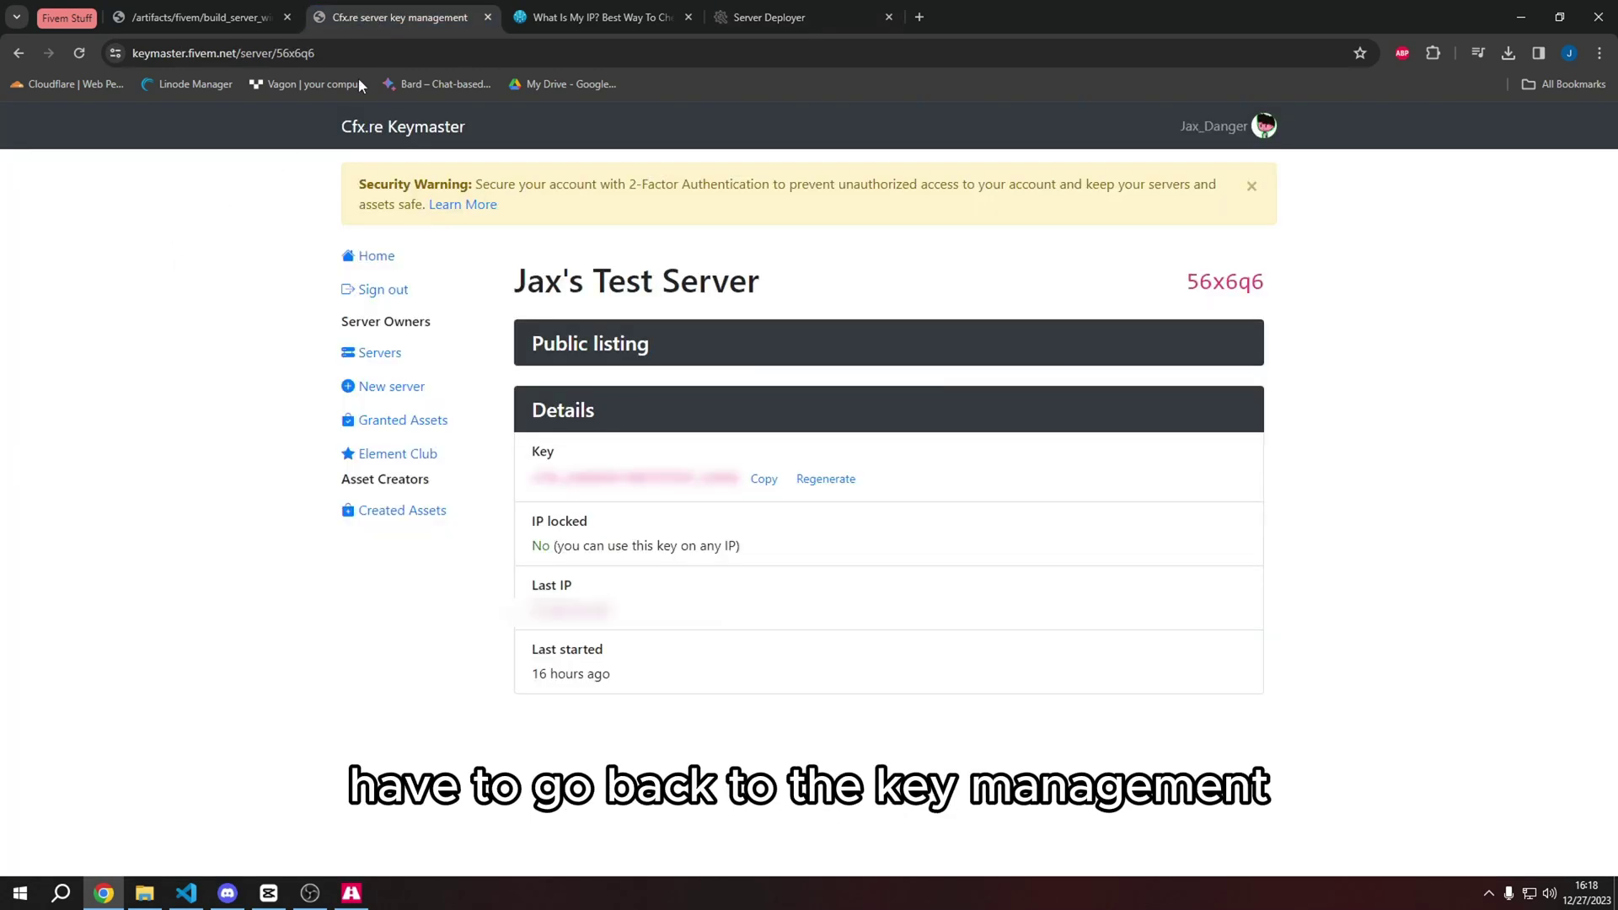
left_click(763, 478)
left_click(768, 16)
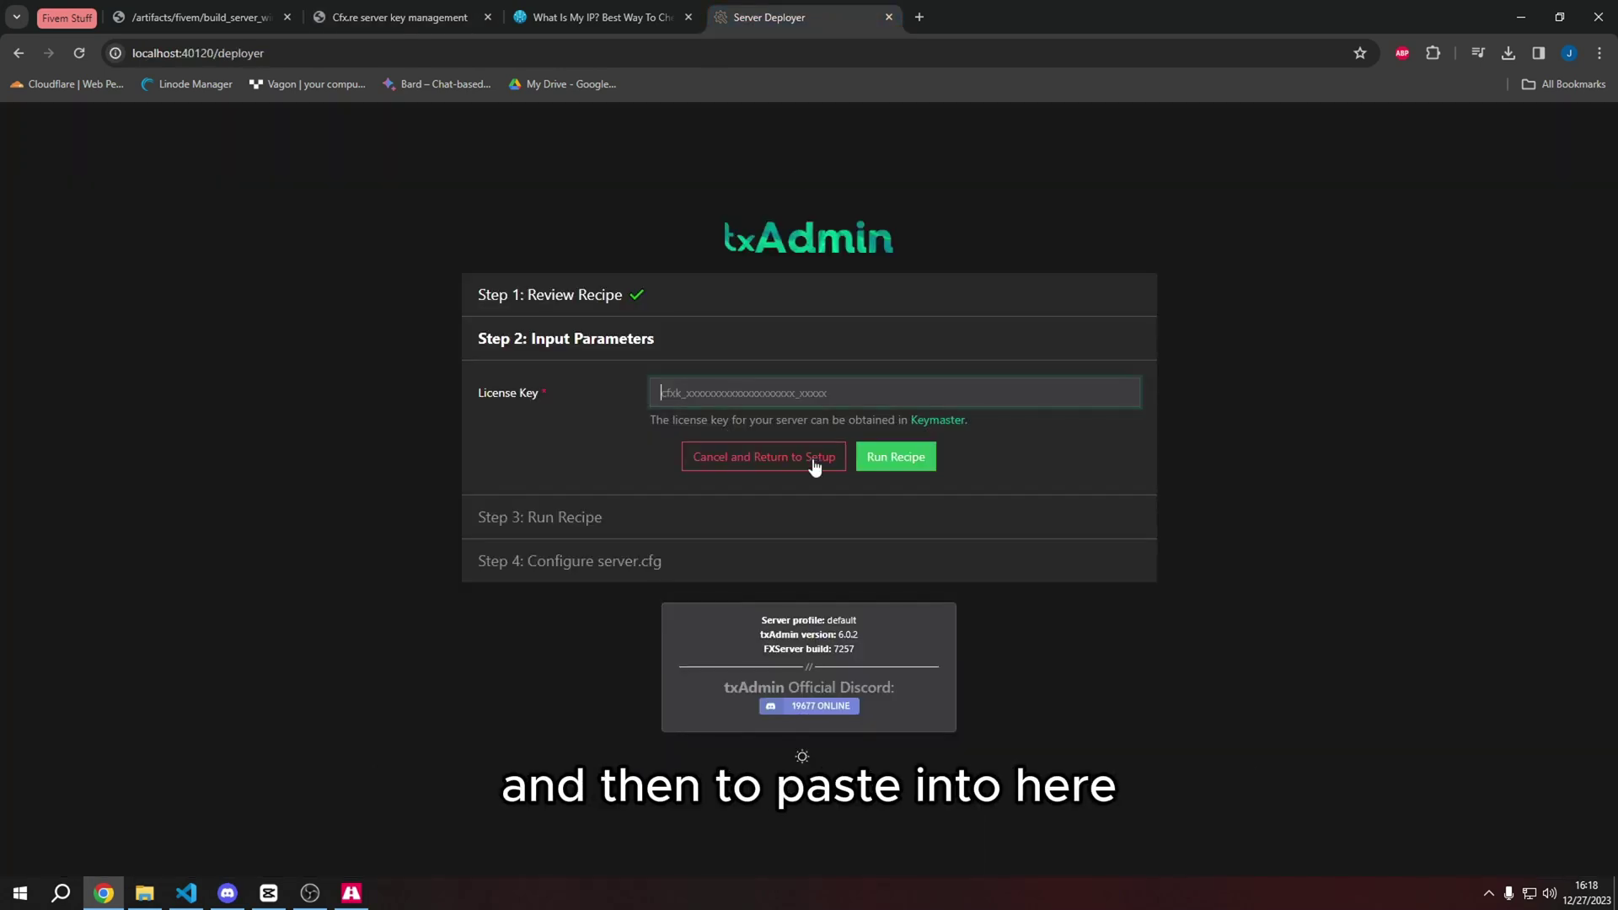
right_click(738, 389)
left_click(801, 573)
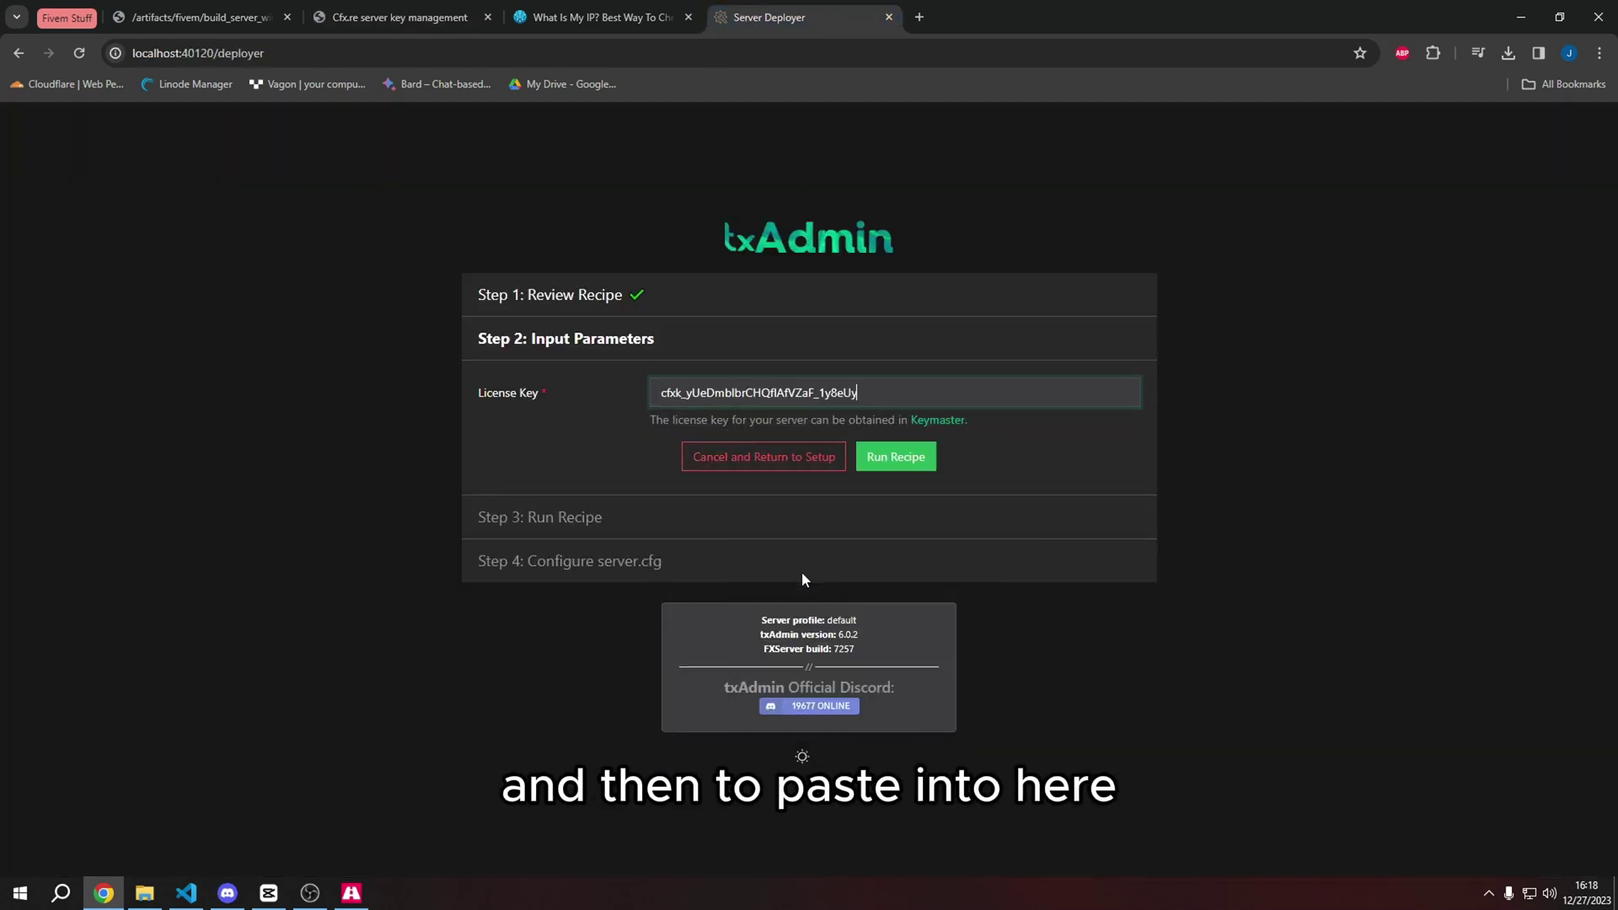
left_click(896, 457)
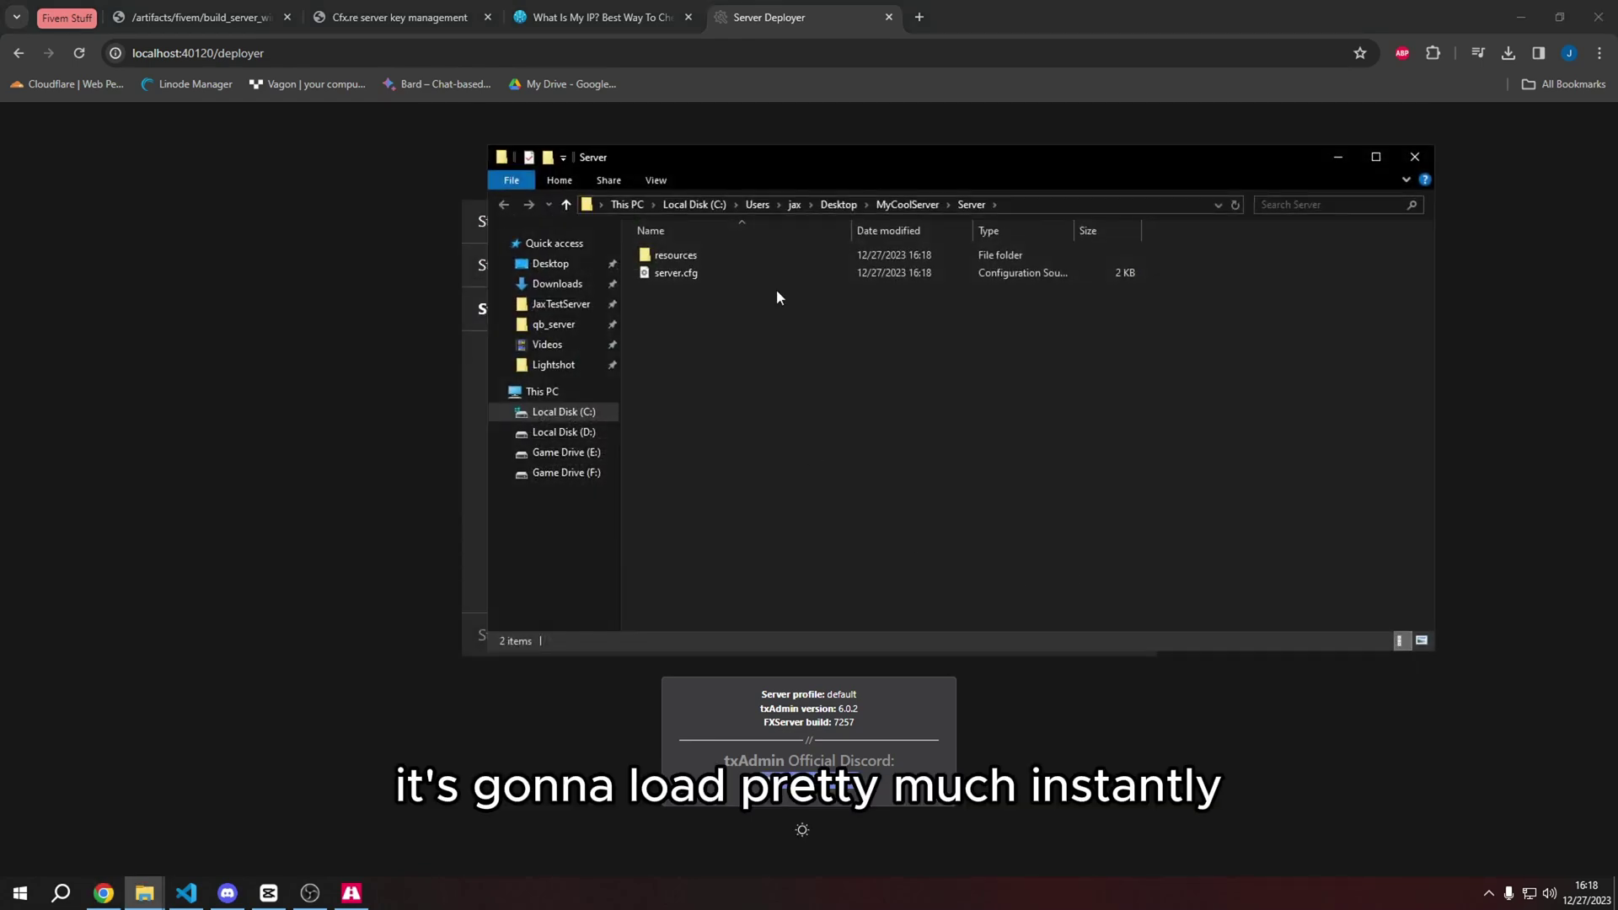
Move the Server folder window aside, then continue to the server.cfg configuration and look through its settings
left_click_drag(794, 164, 1291, 190)
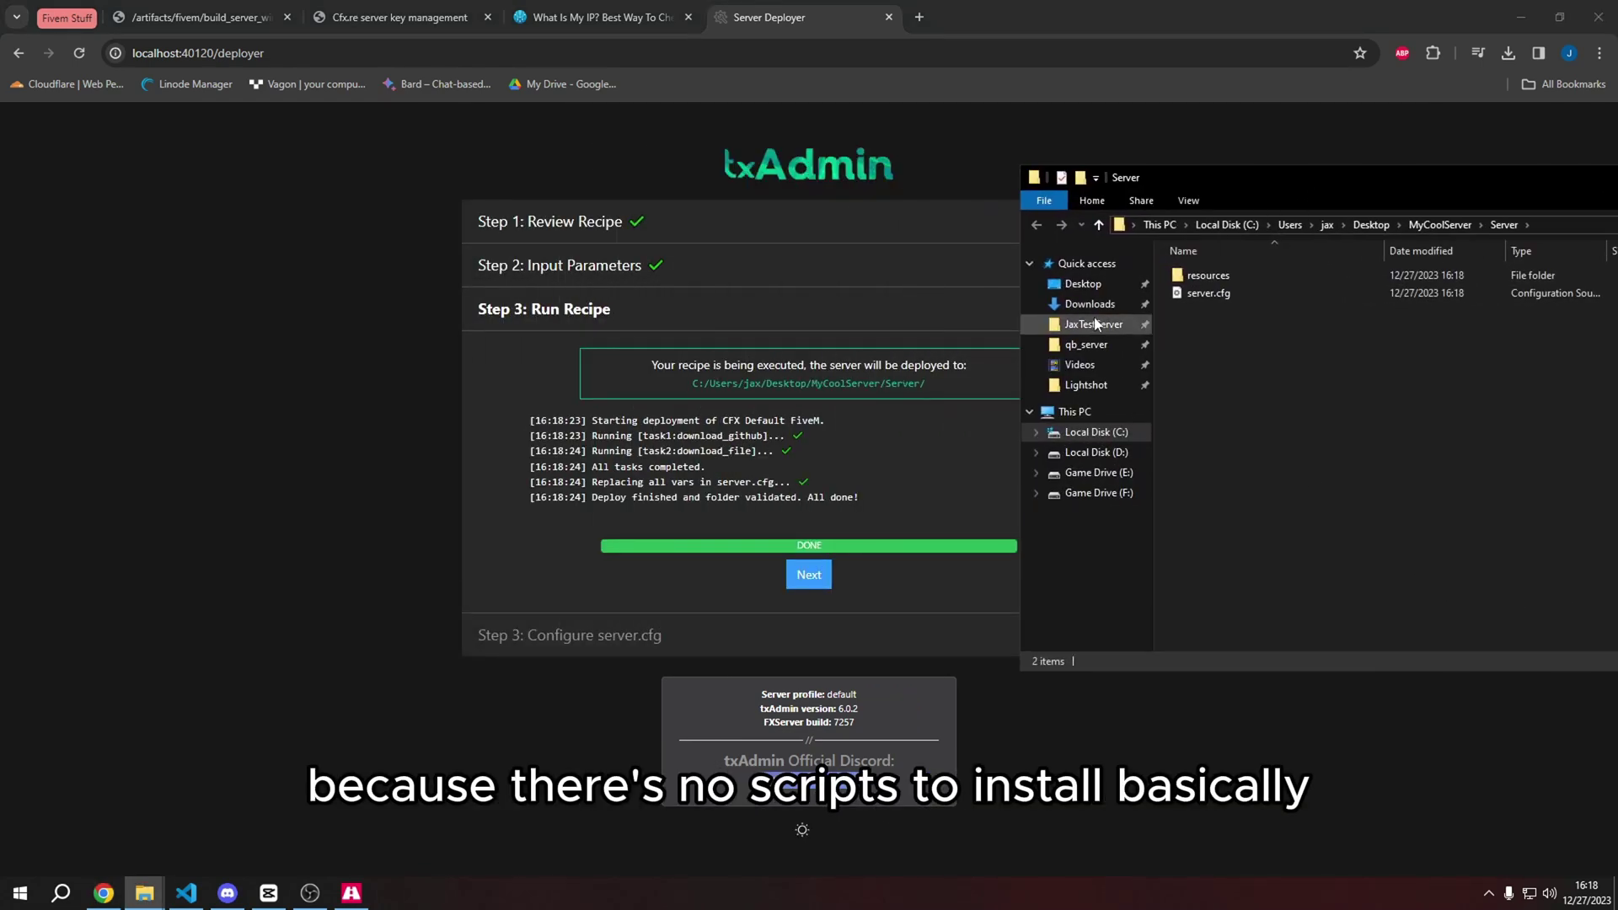
left_click(809, 576)
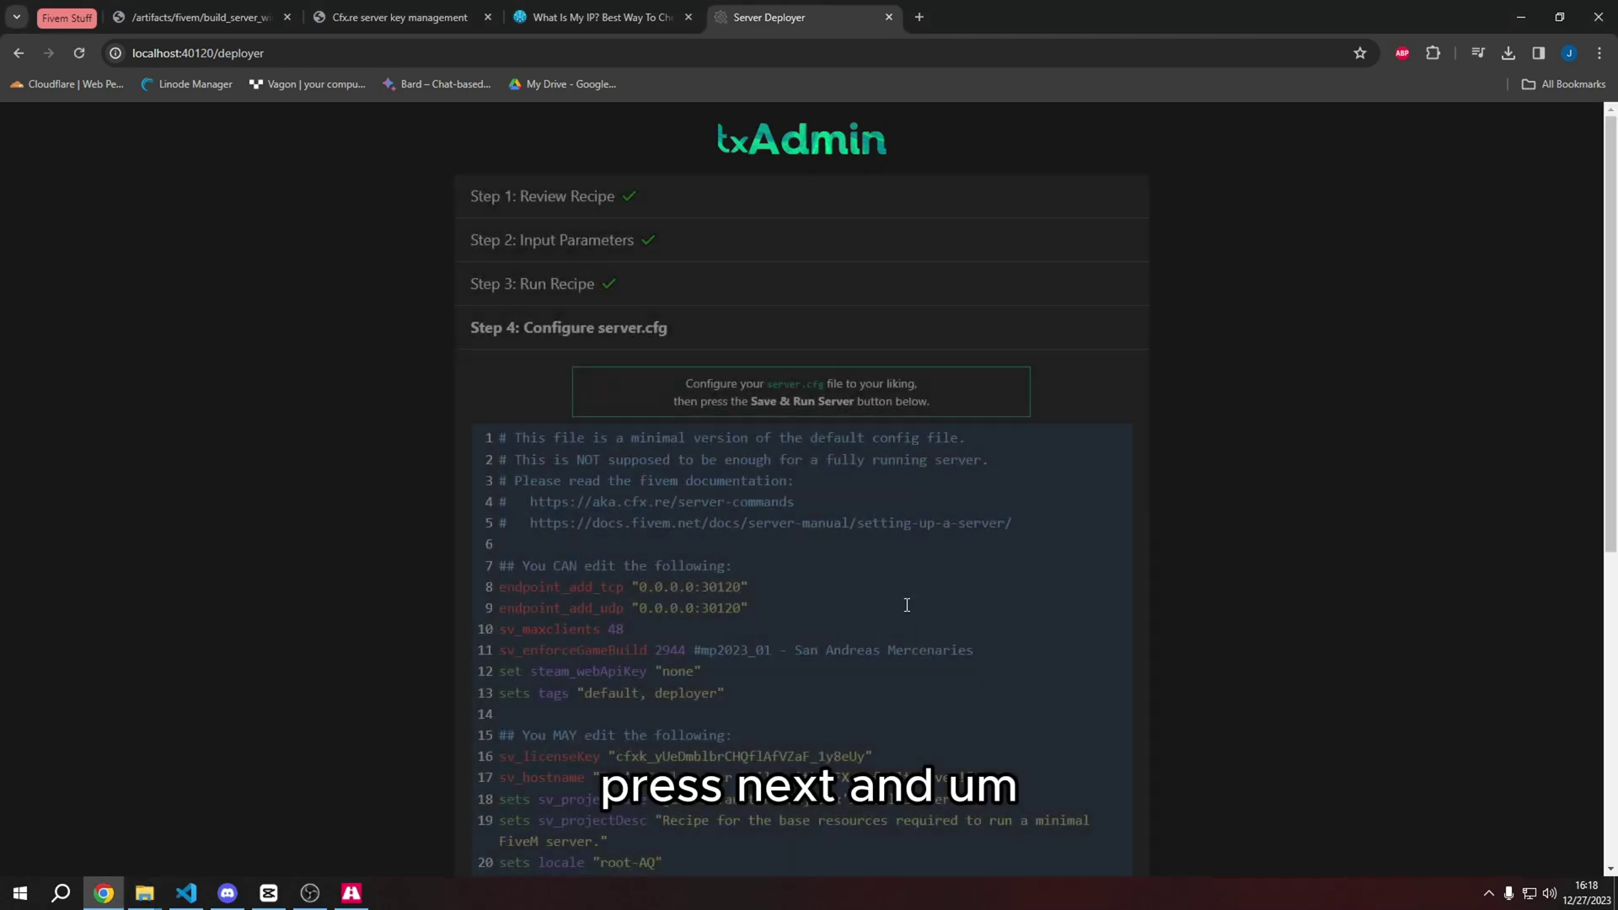
scroll(1285, 512, "down", 3)
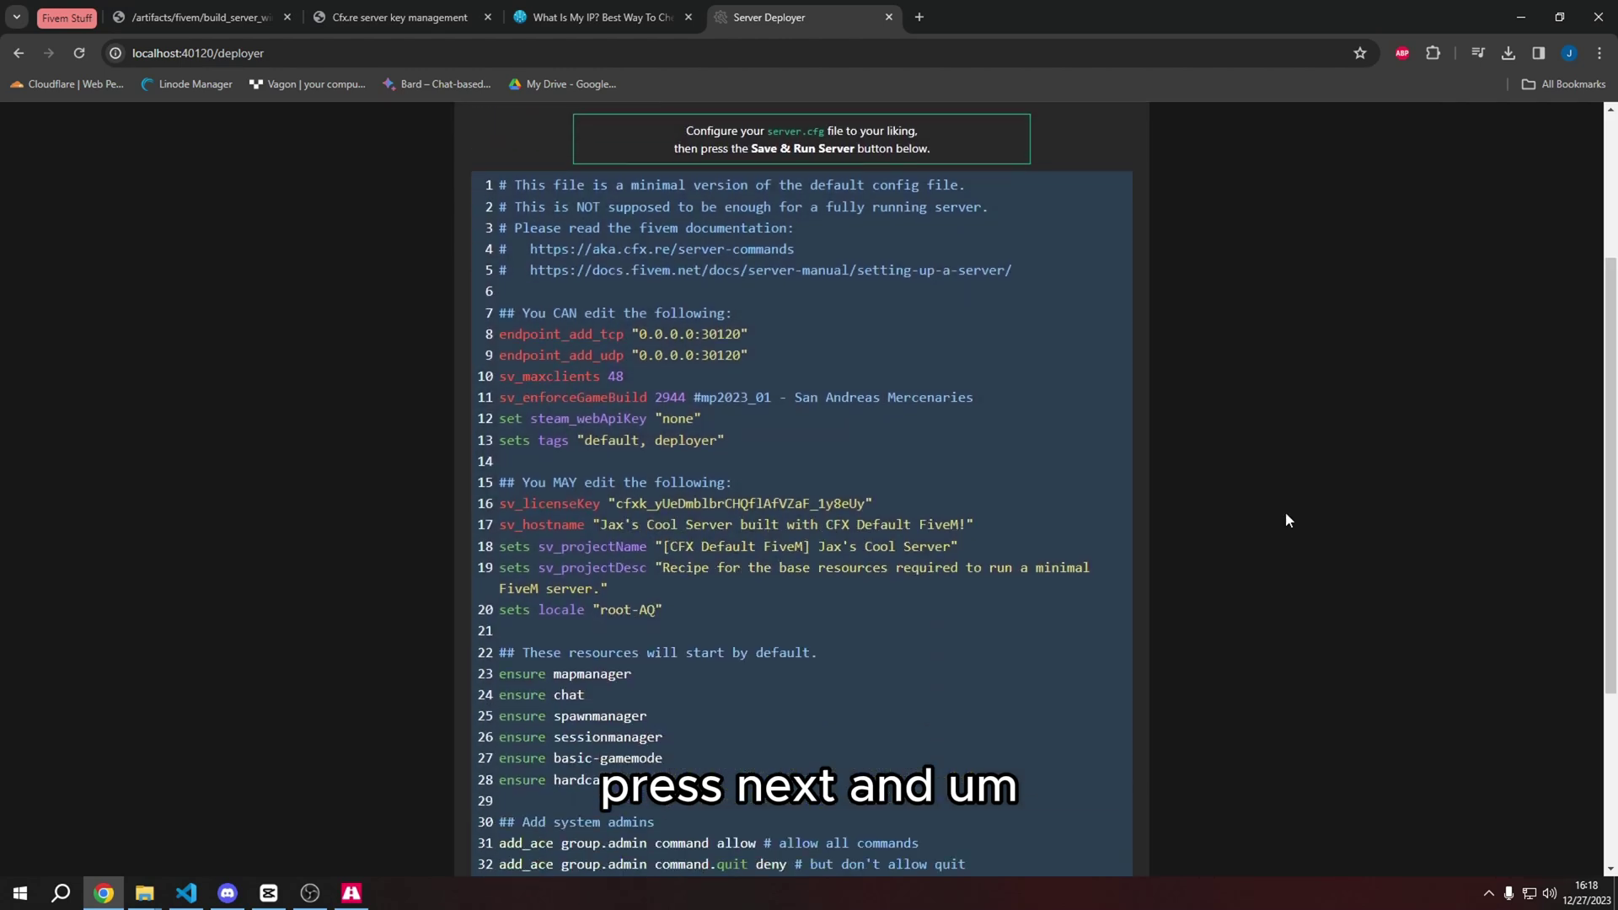
scroll(1286, 520, "down", 1)
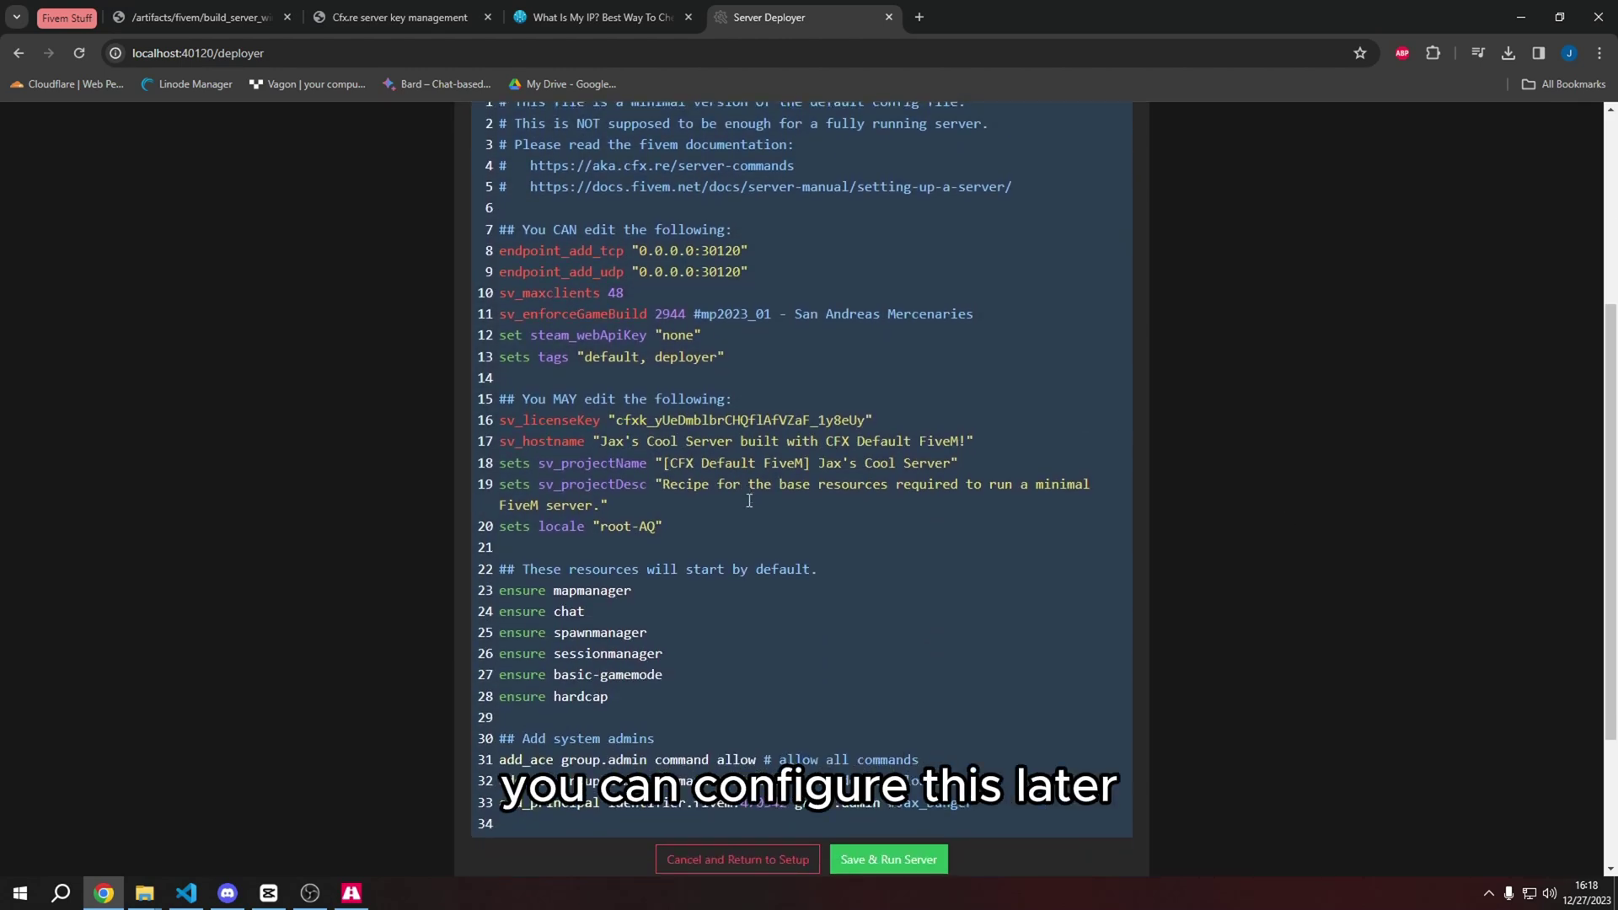
scroll(749, 497, "up", 3)
scroll(674, 494, "down", 3)
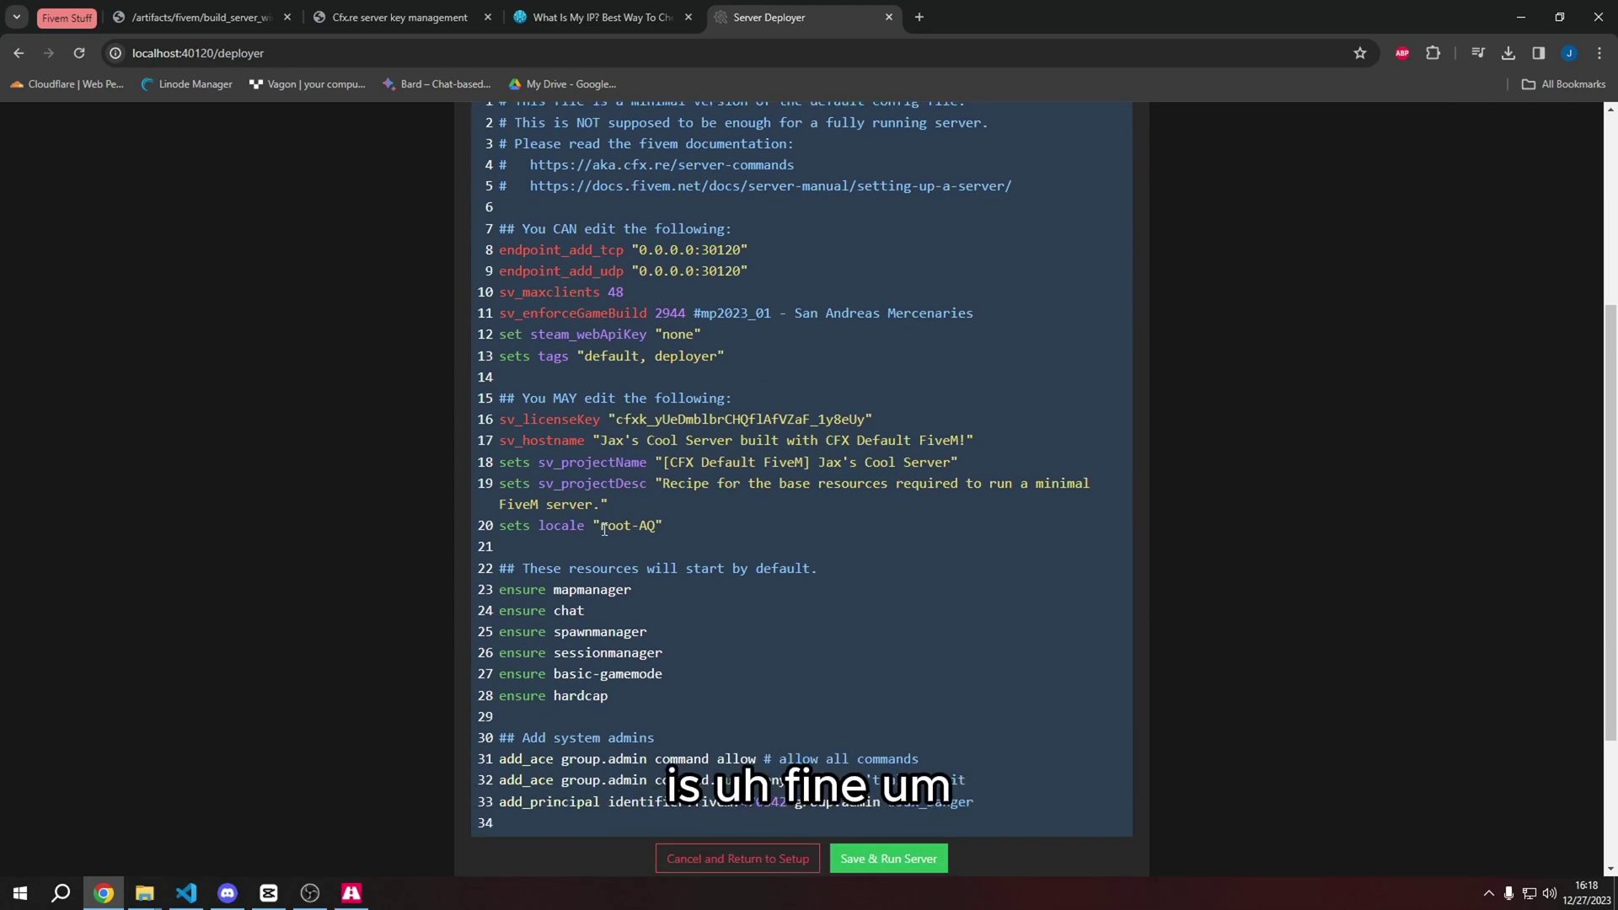
scroll(699, 546, "up", 1)
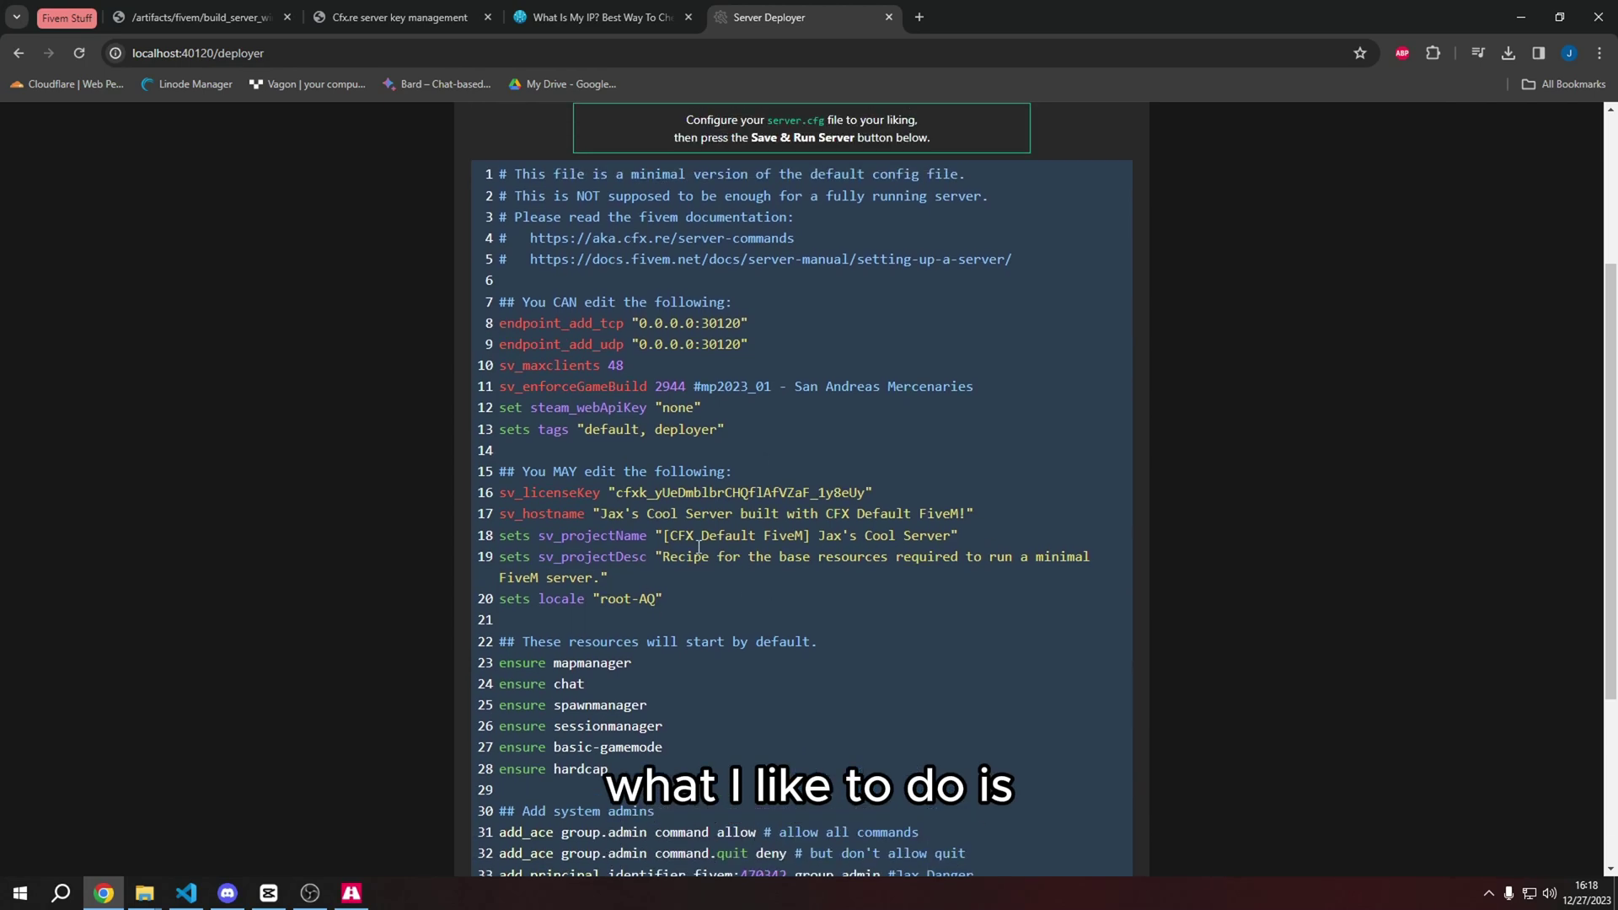
Set sv_maxclients to 2 in server.cfg
left_click(647, 375)
key("BackSpace")
key("BackSpace")
type("1")
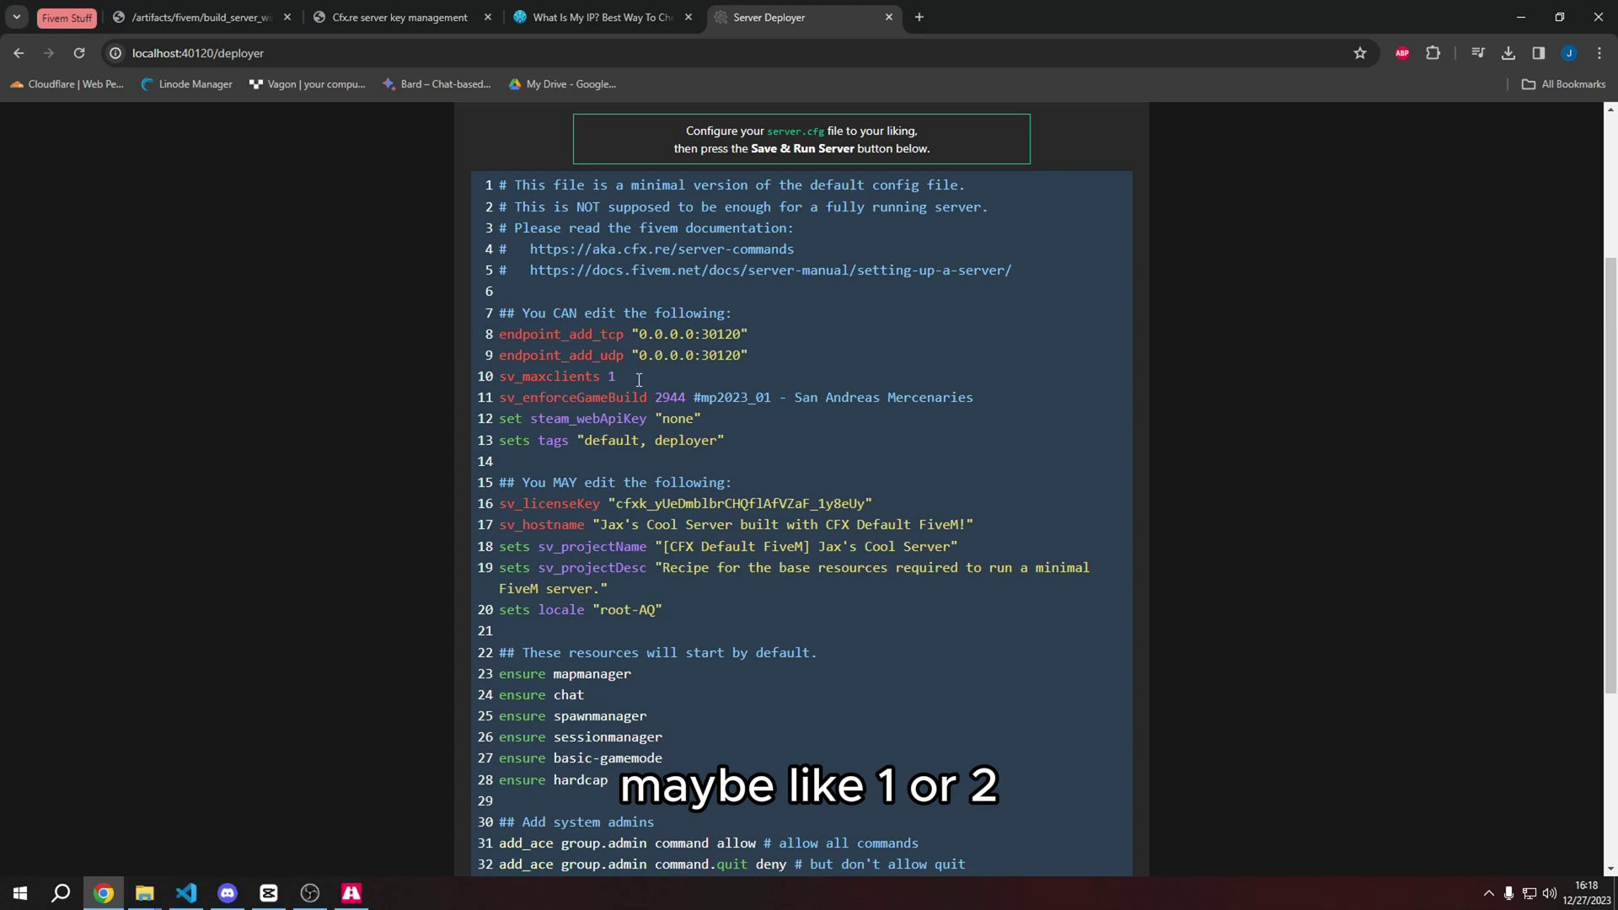
key("BackSpace")
type("2")
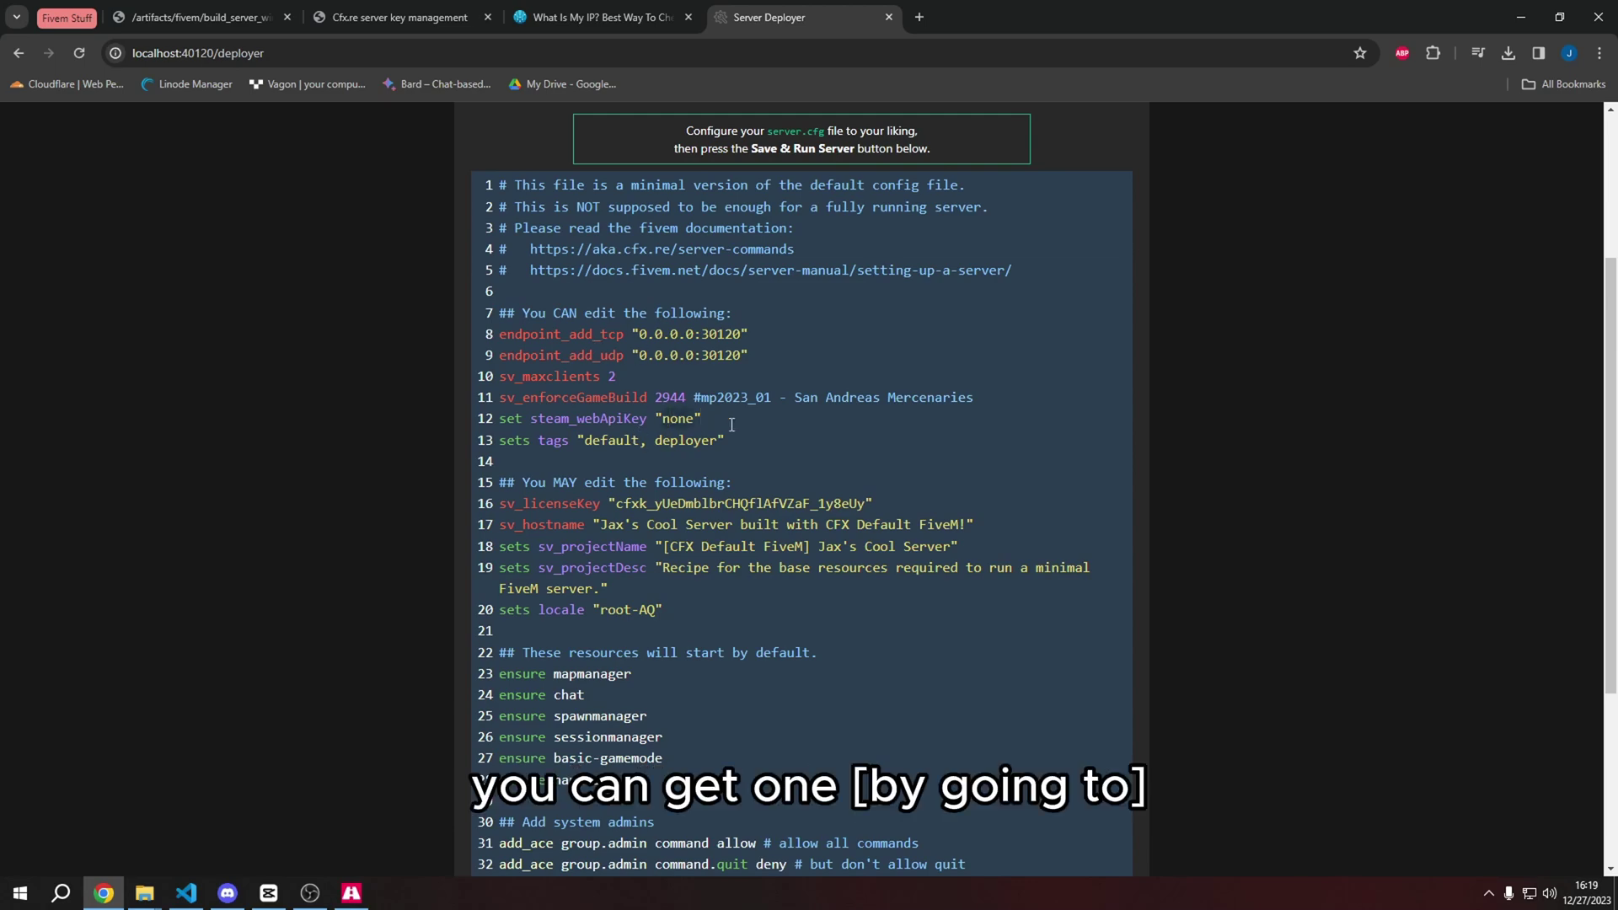
Open the Steam Web API key page at steamcommunity.com/dev/apikey in a new browser tab
key("ctrl+t")
type("steamcommunity.com/dev/apikey")
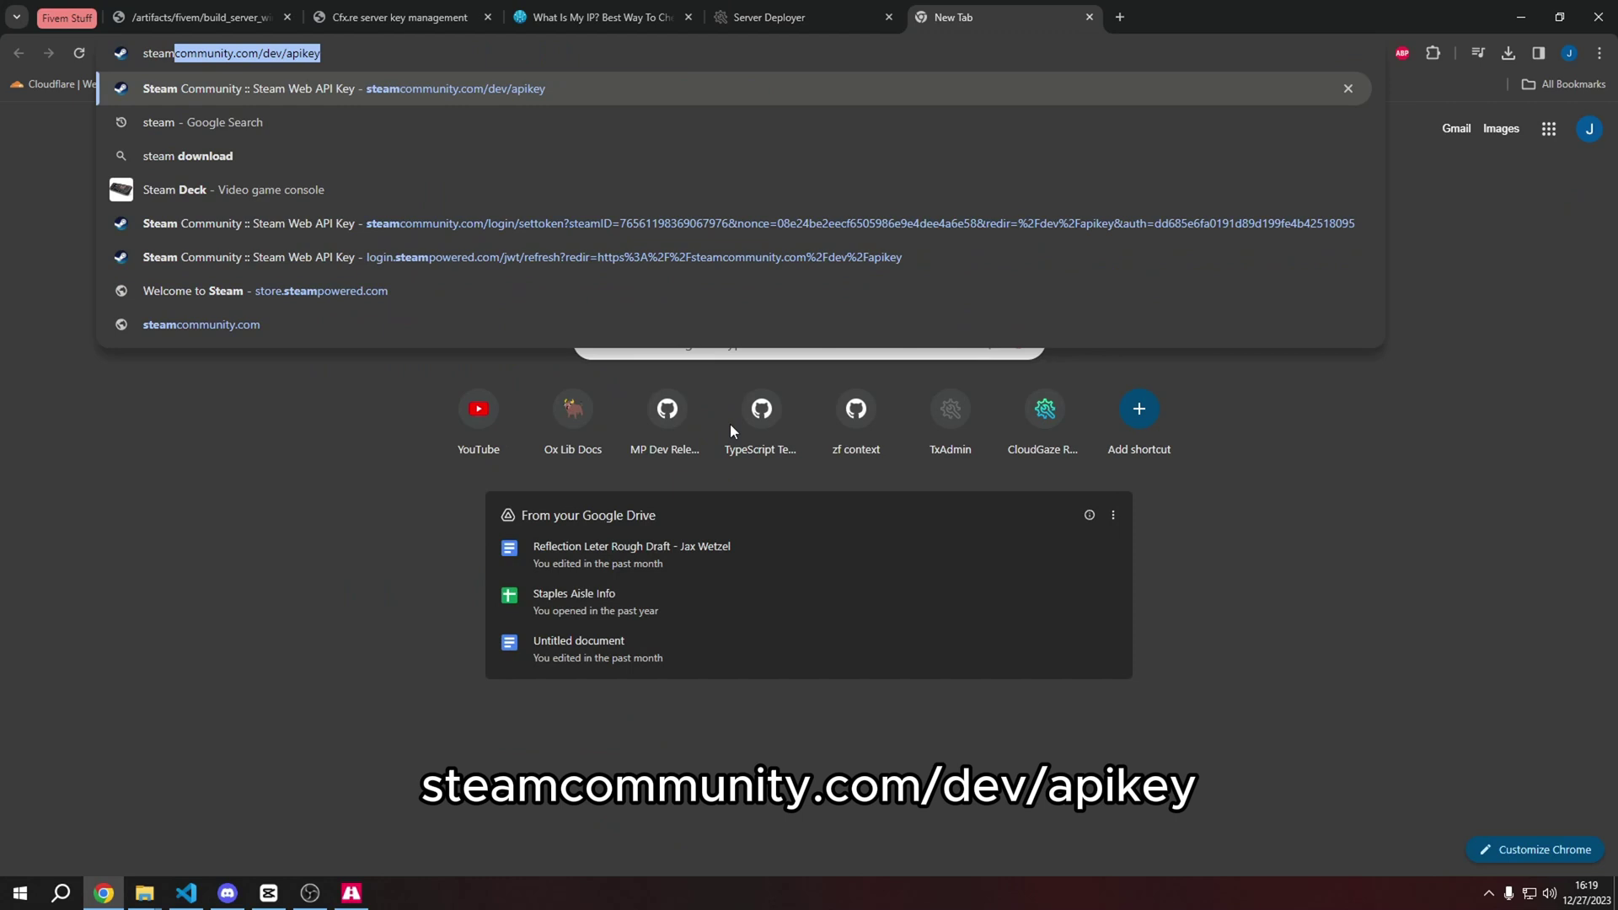